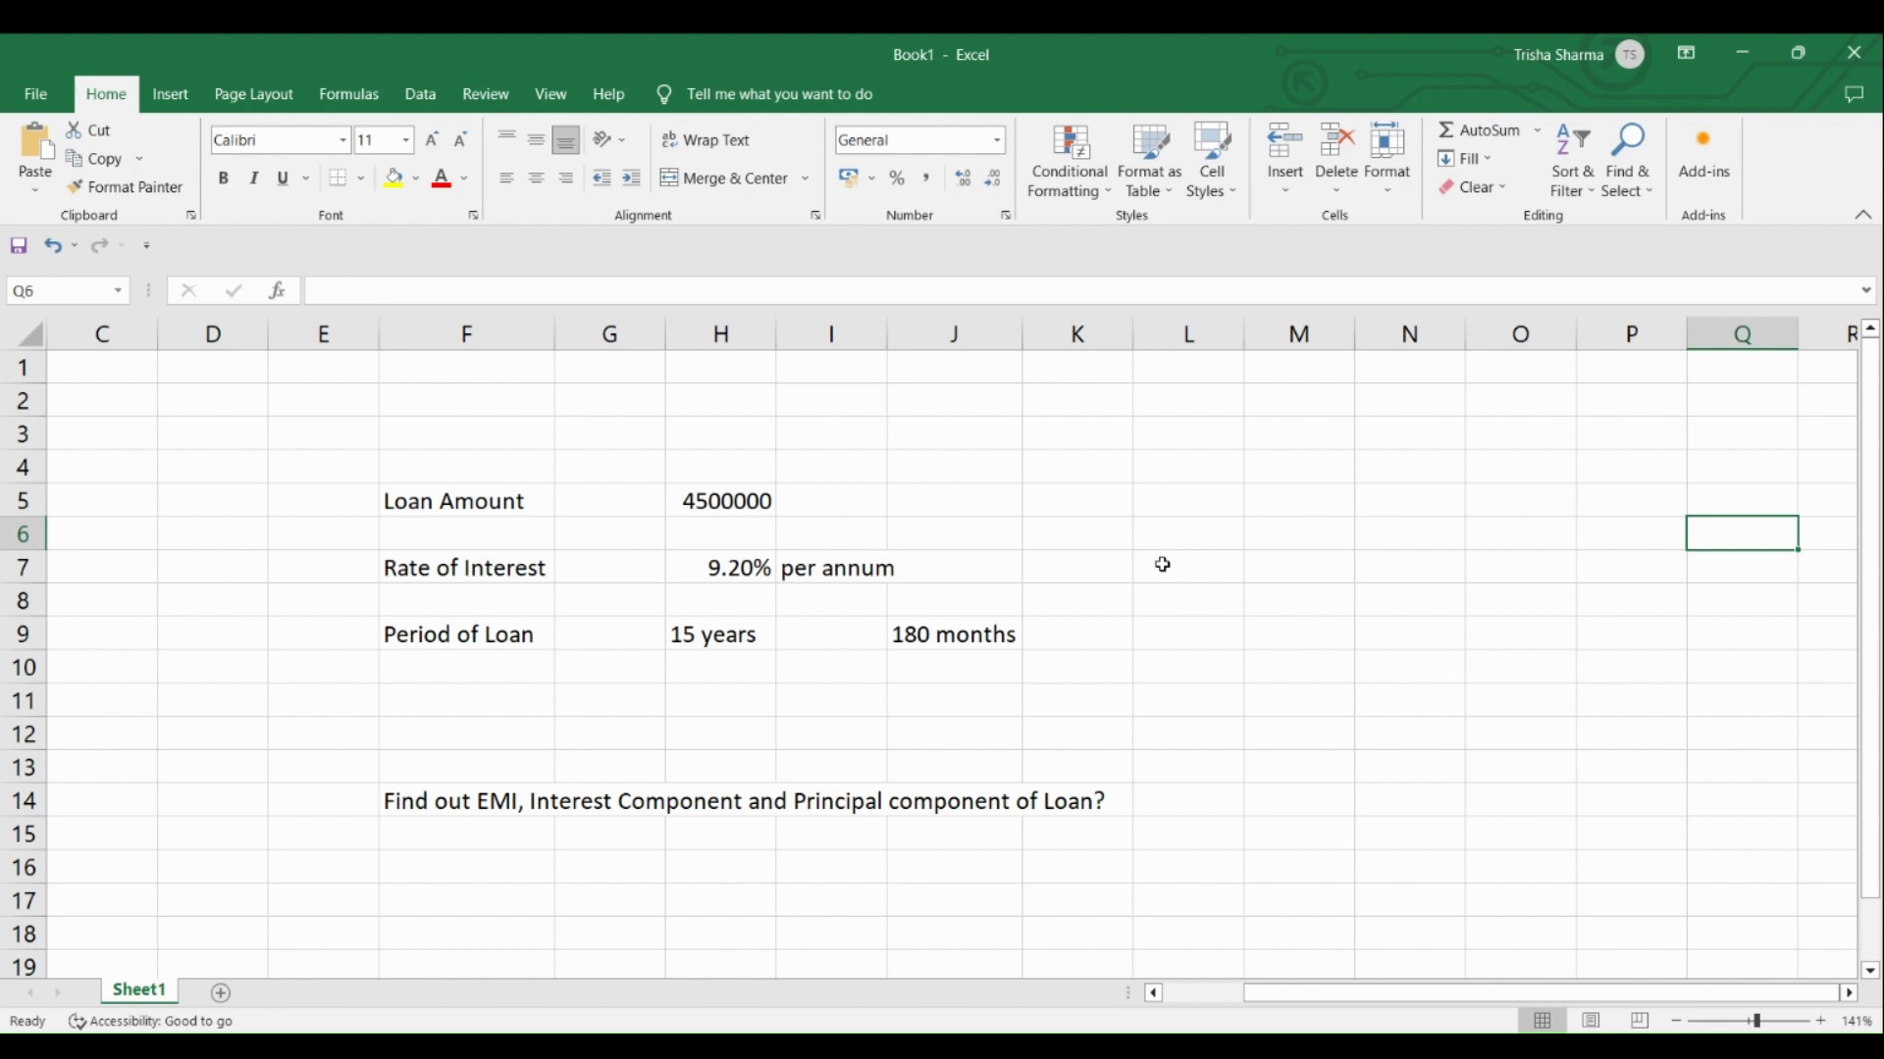
Enter 'Calculate EMI?' in L5, 'Interest paying in EMI?' in L7 and 'Principal component' in L9.
click(1143, 489)
text(Ca)
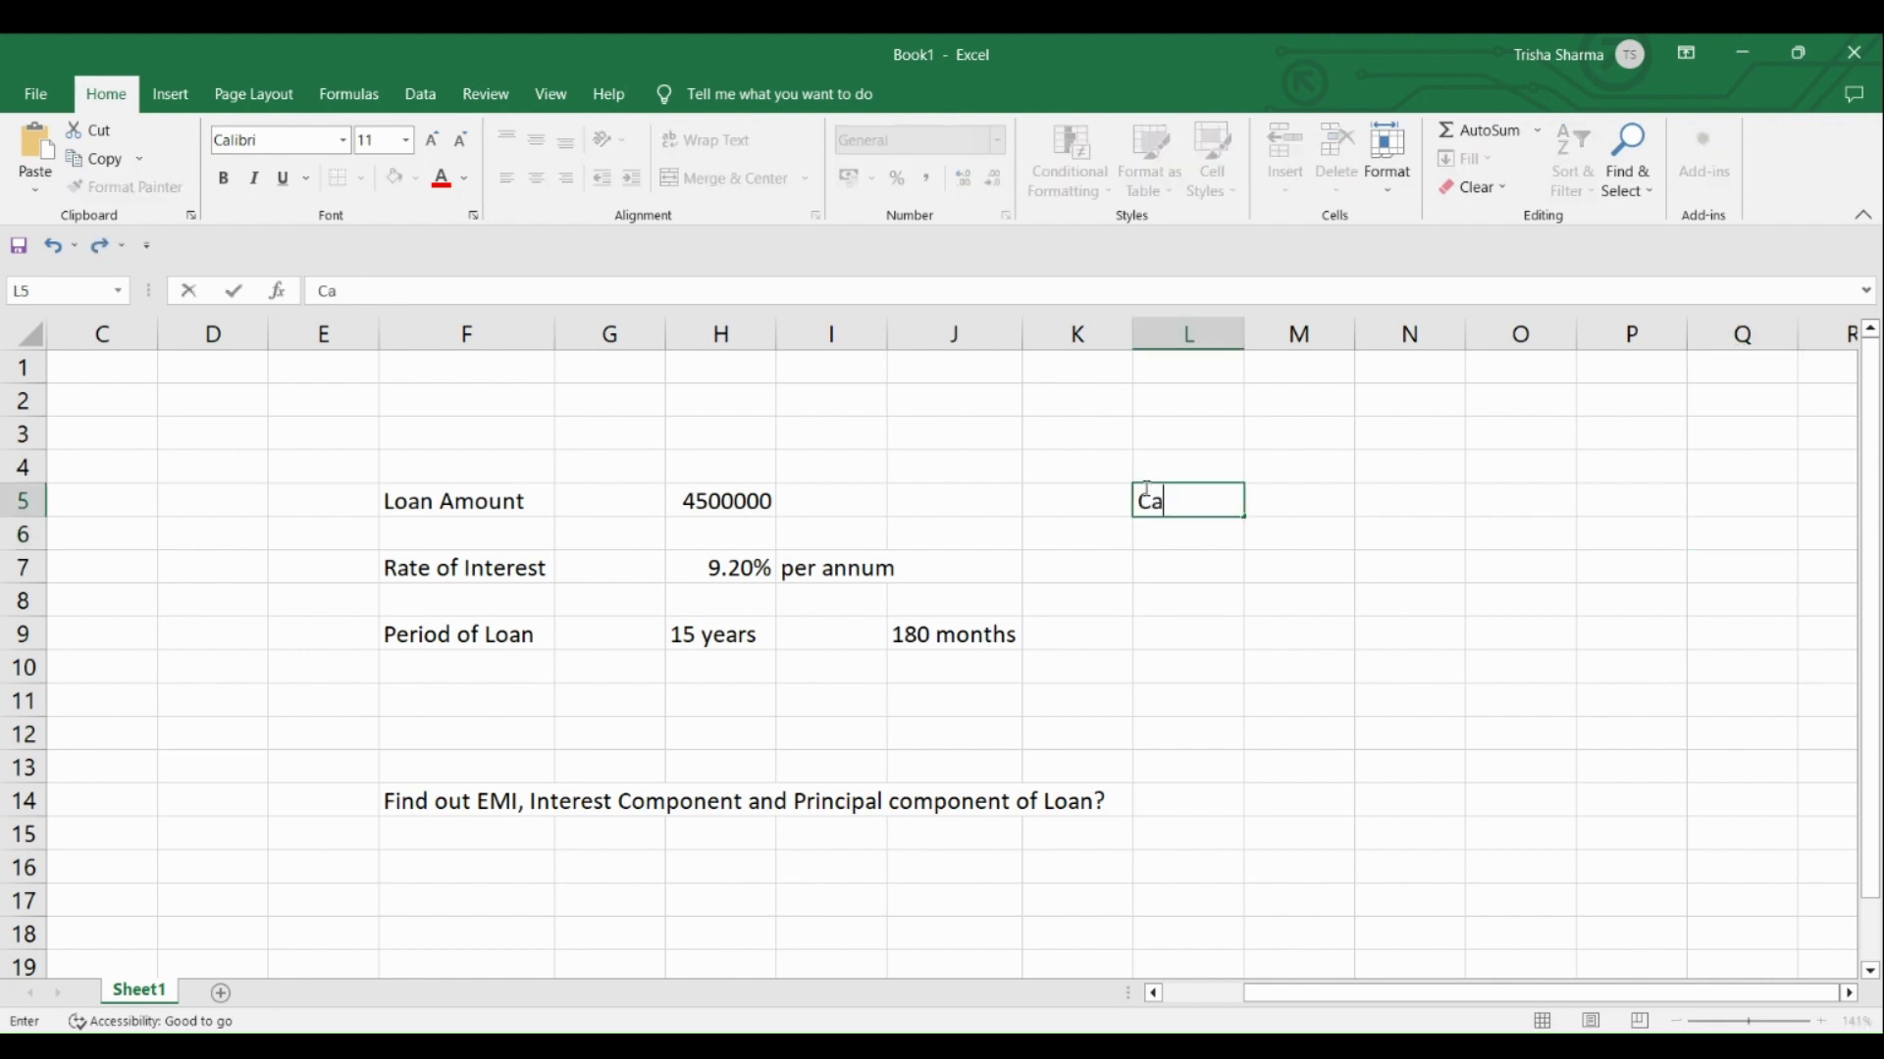
text(lculate EM)
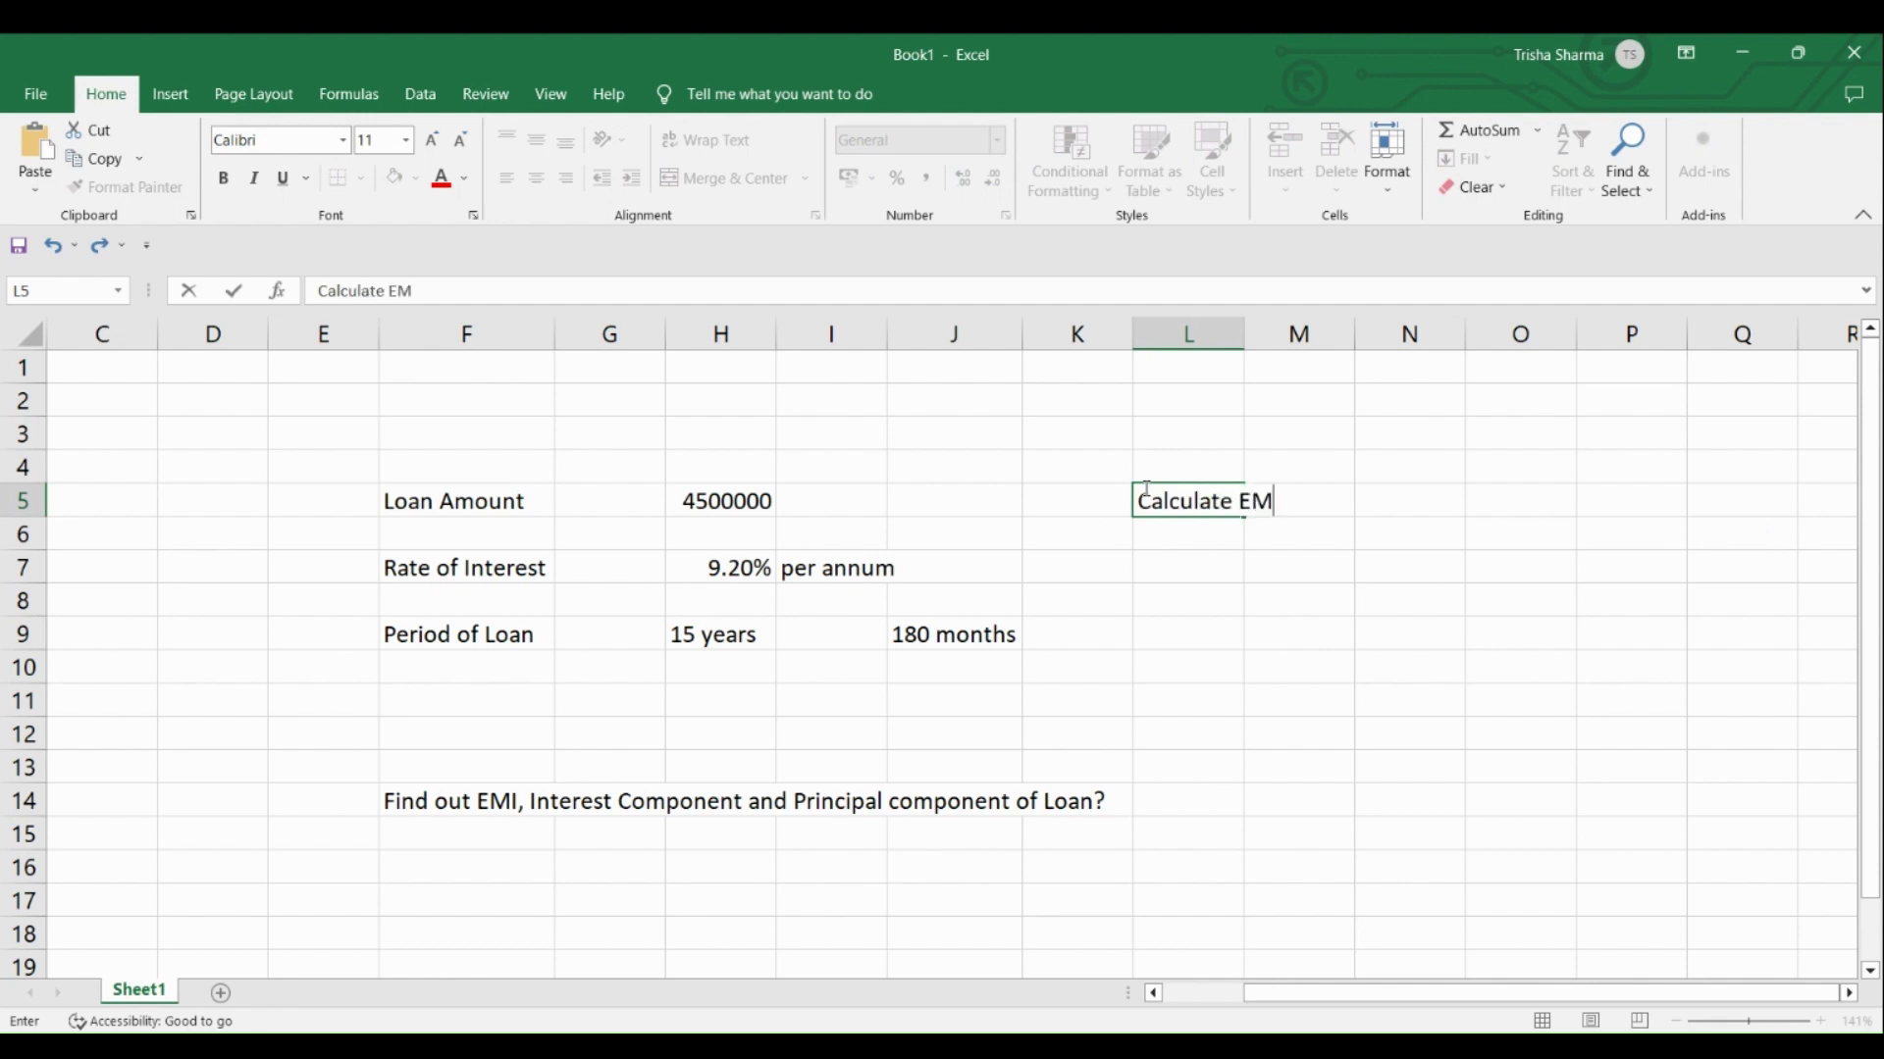
text(I?)
key(Return)
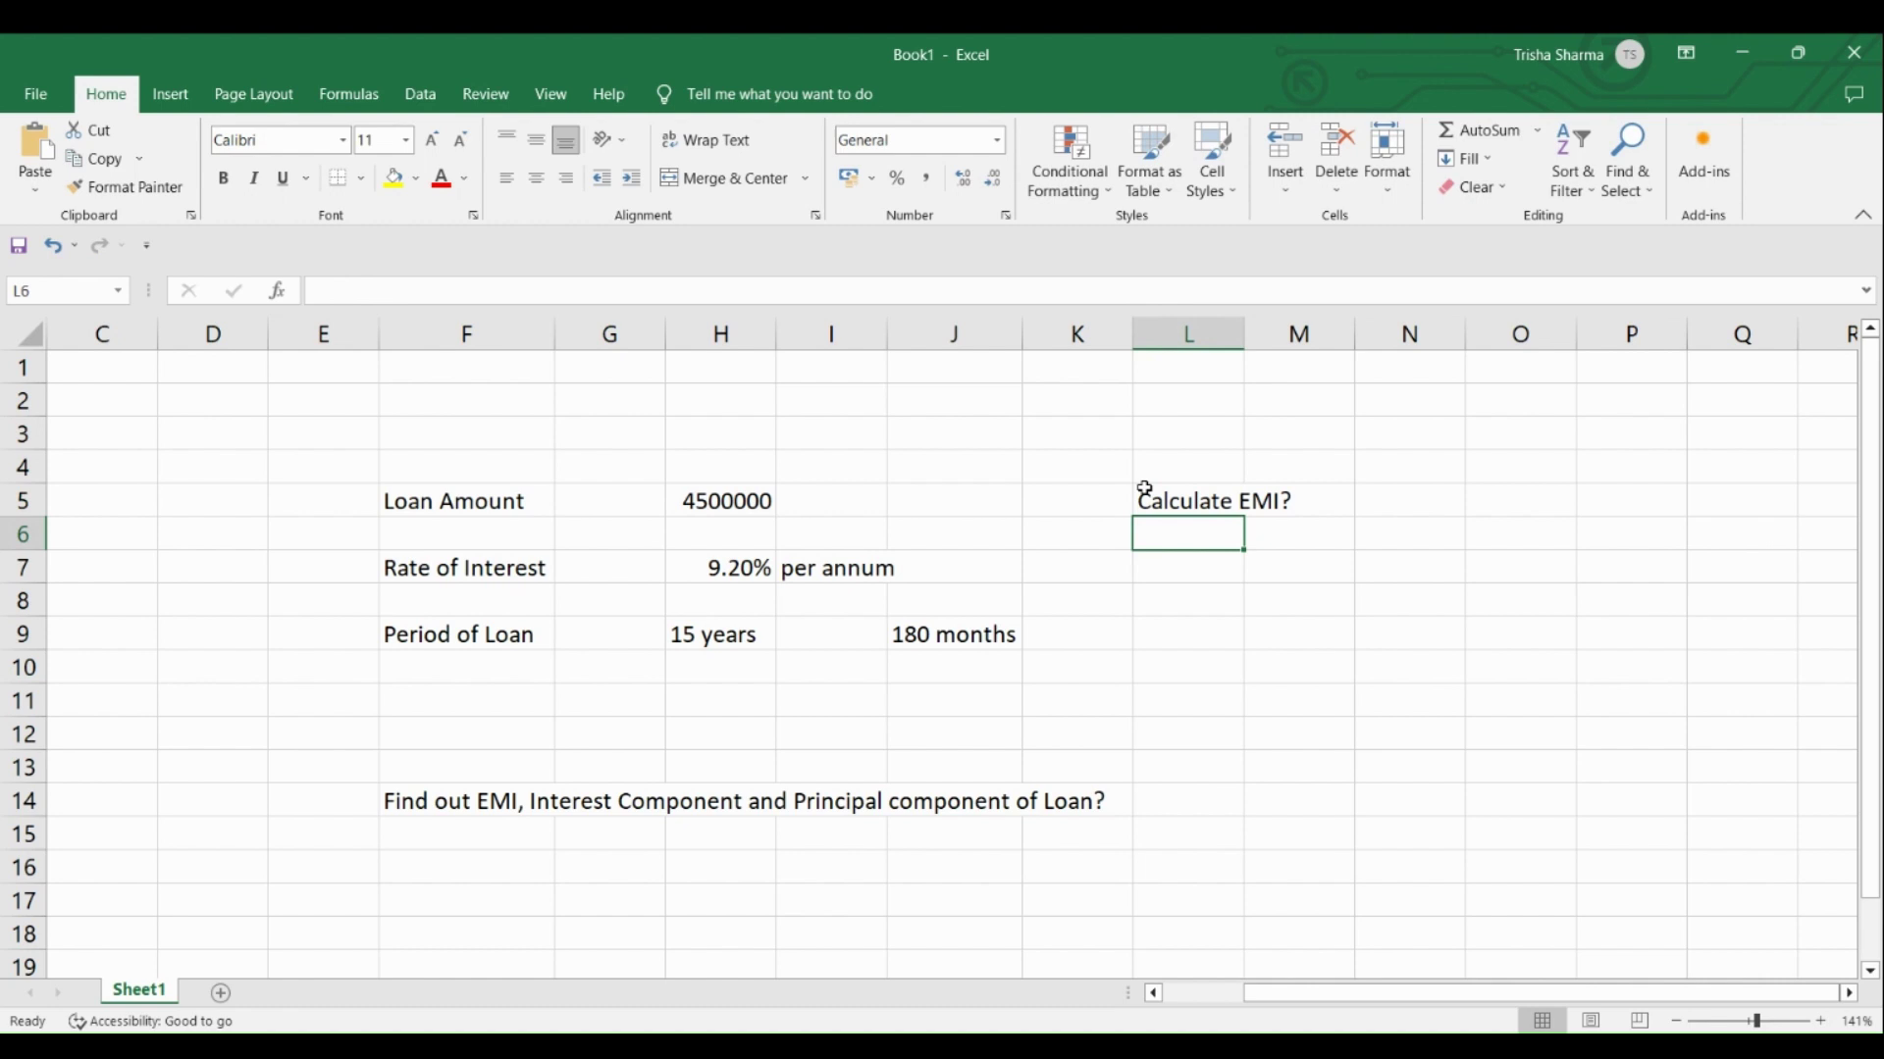
key(Return)
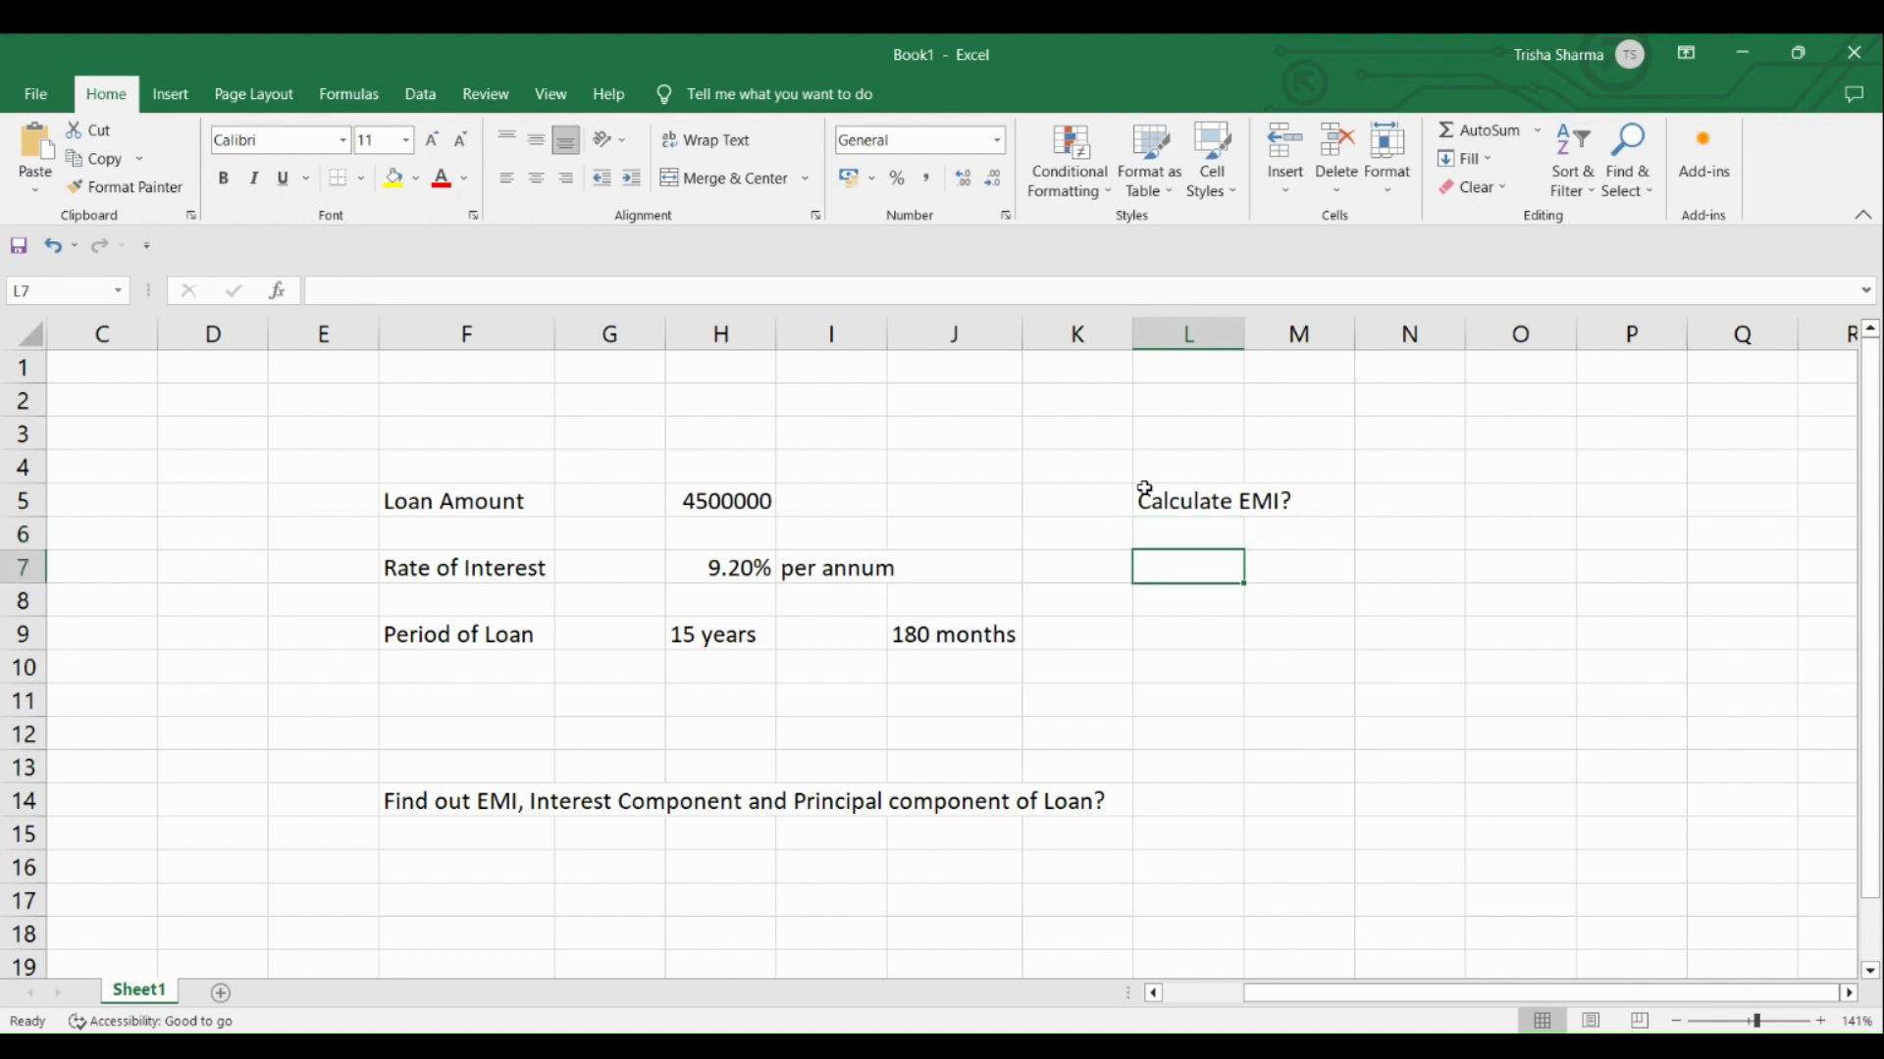
text(iNTERST)
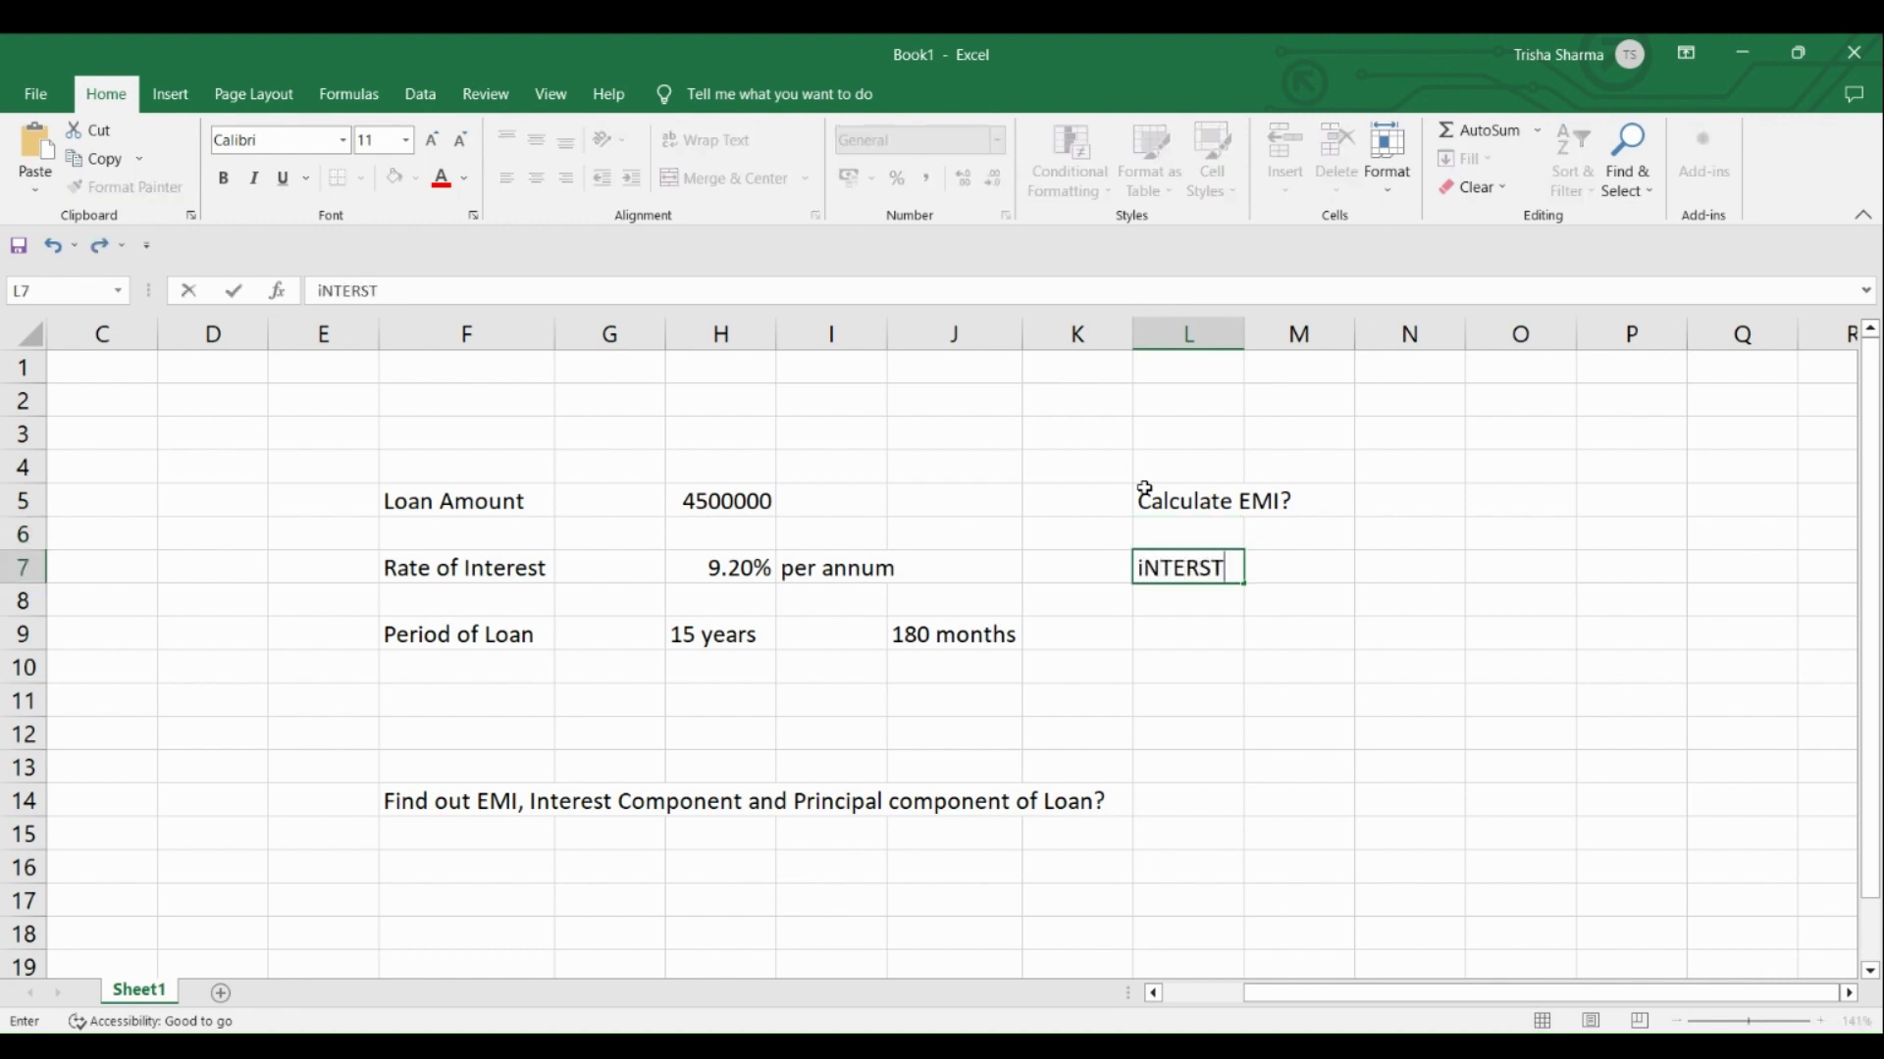
key(BackSpace)
text(EST )
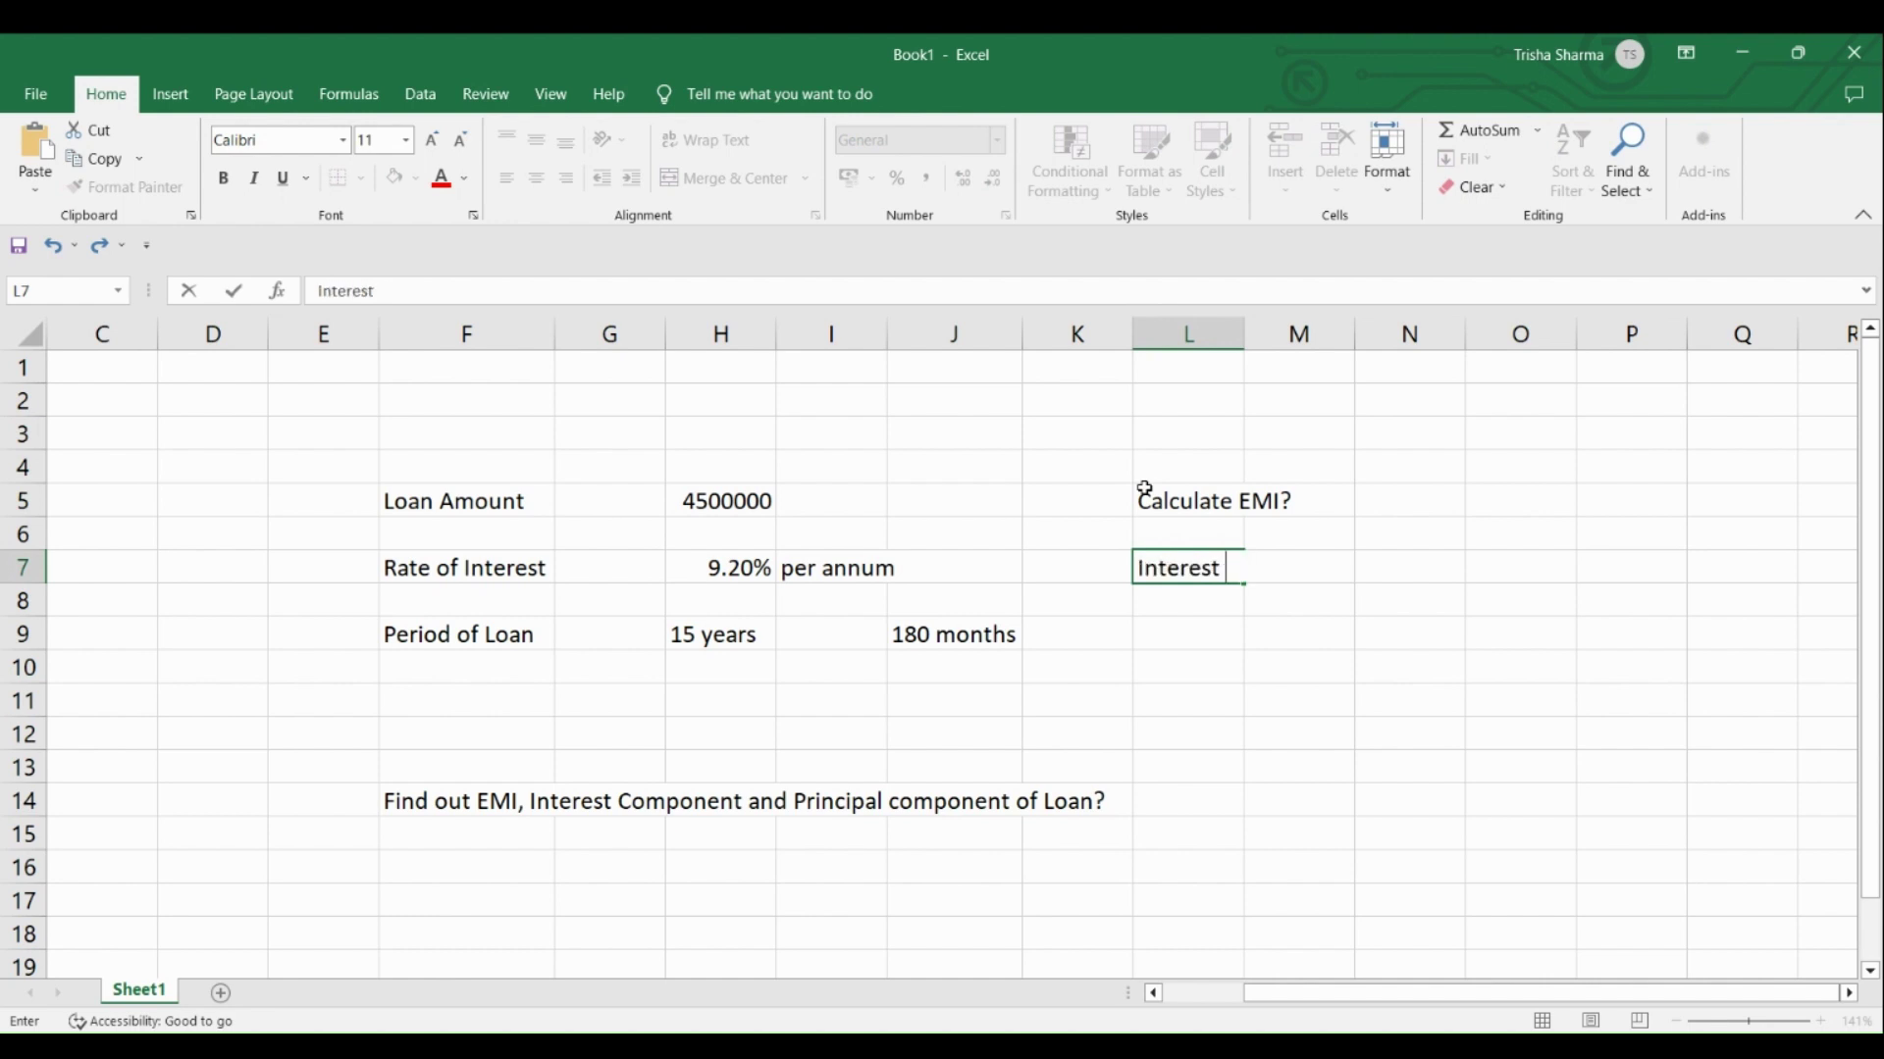
text(paying )
text(in EMI?)
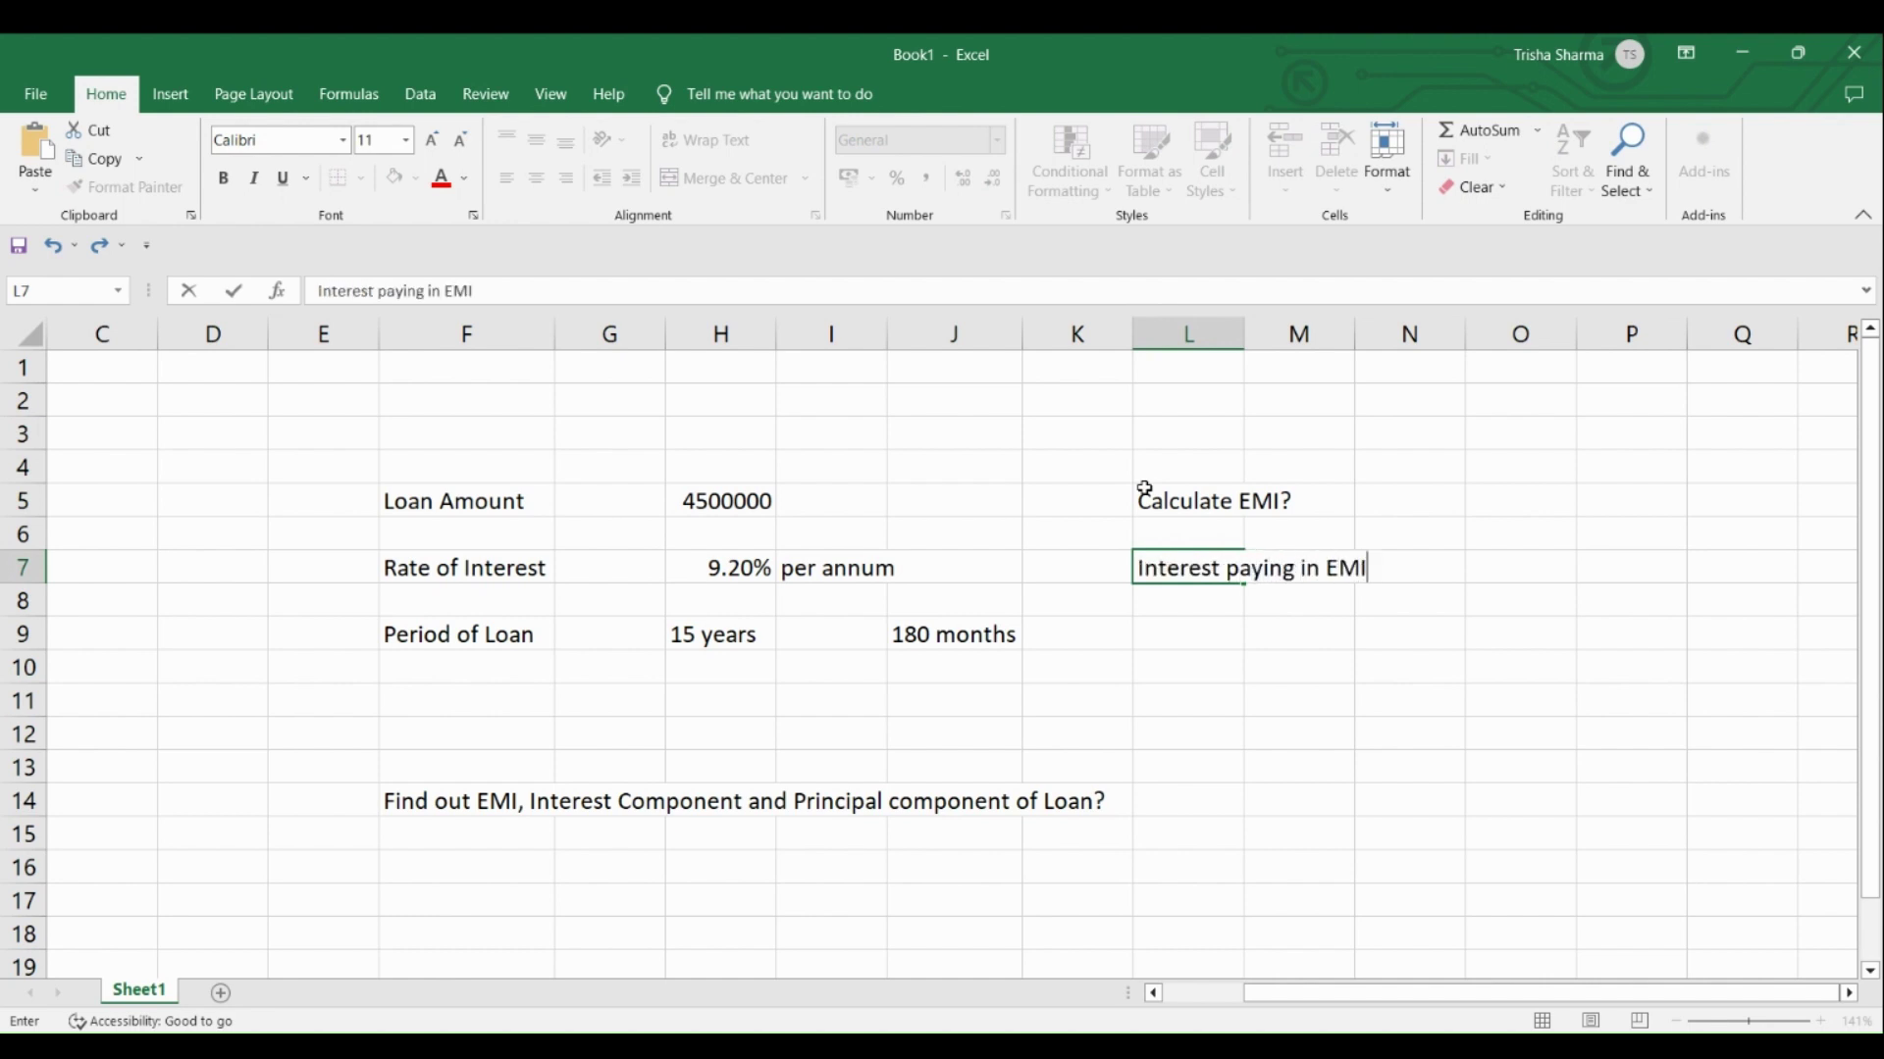
key(Return)
key(Down)
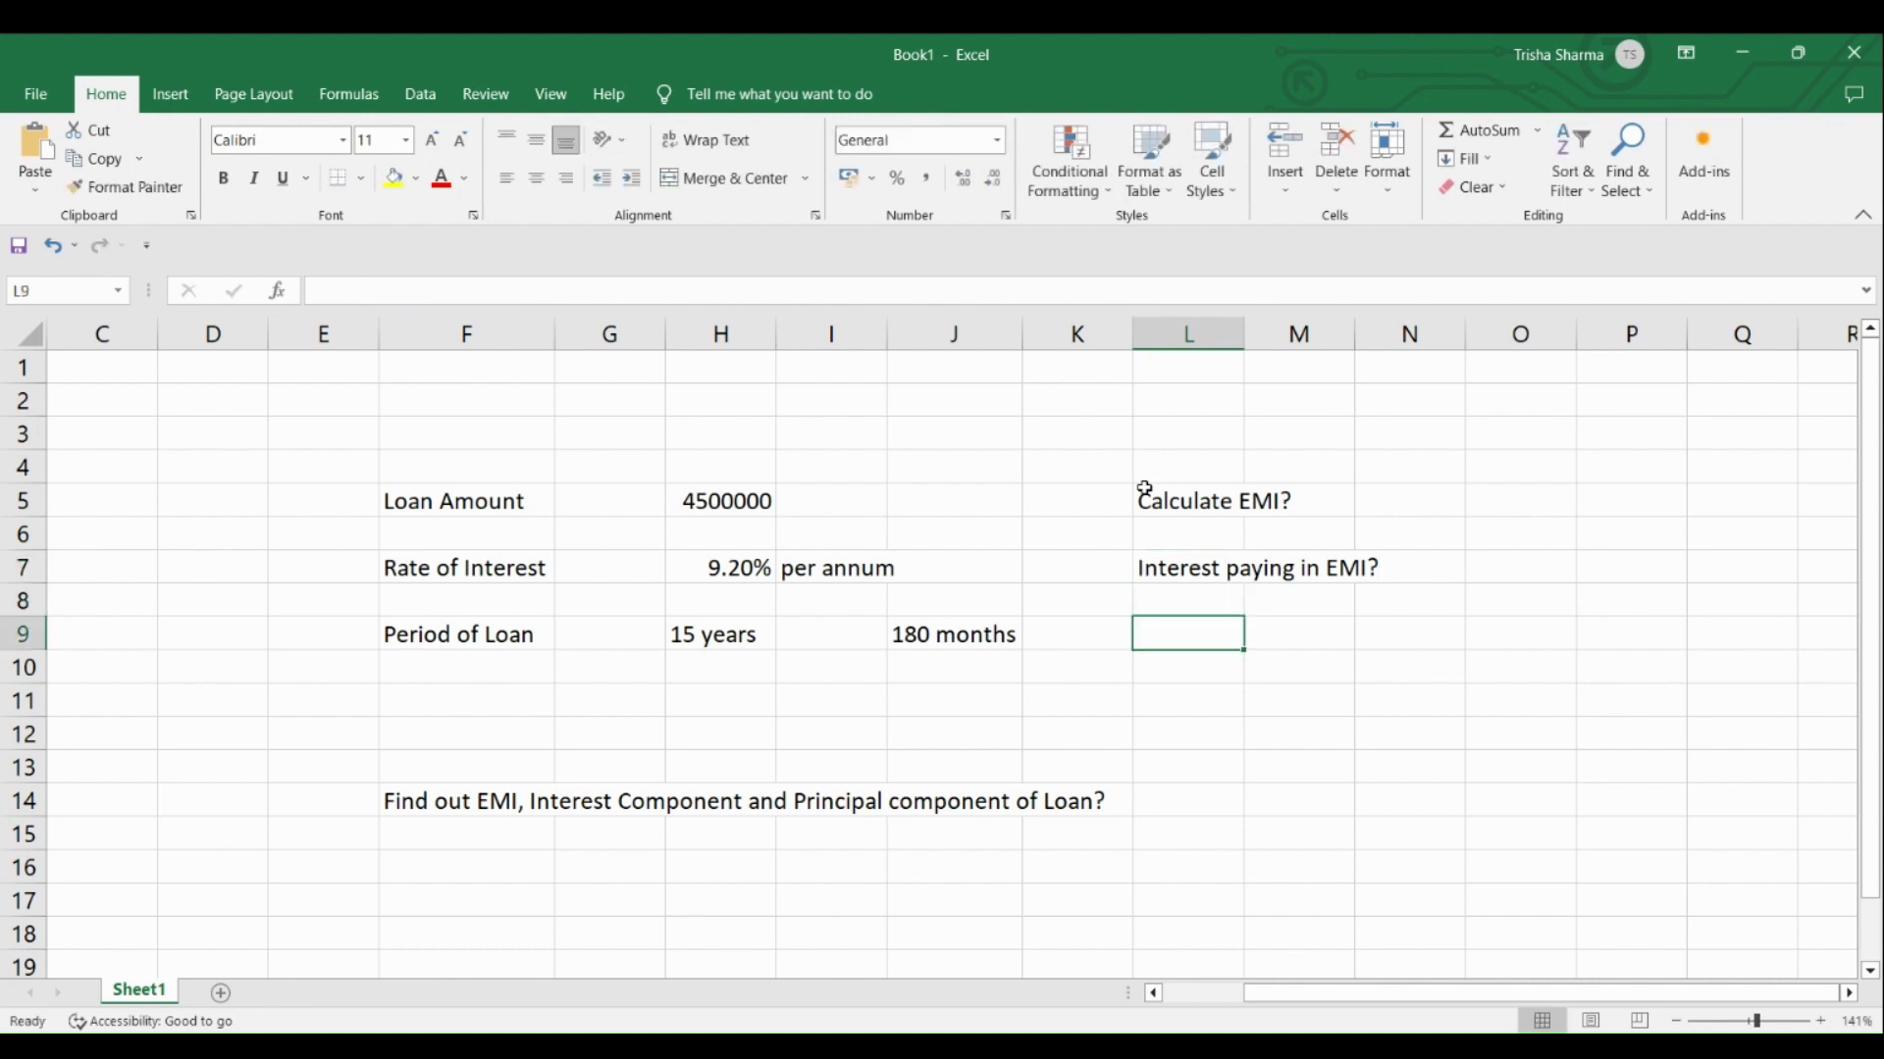
text(pRINCIP)
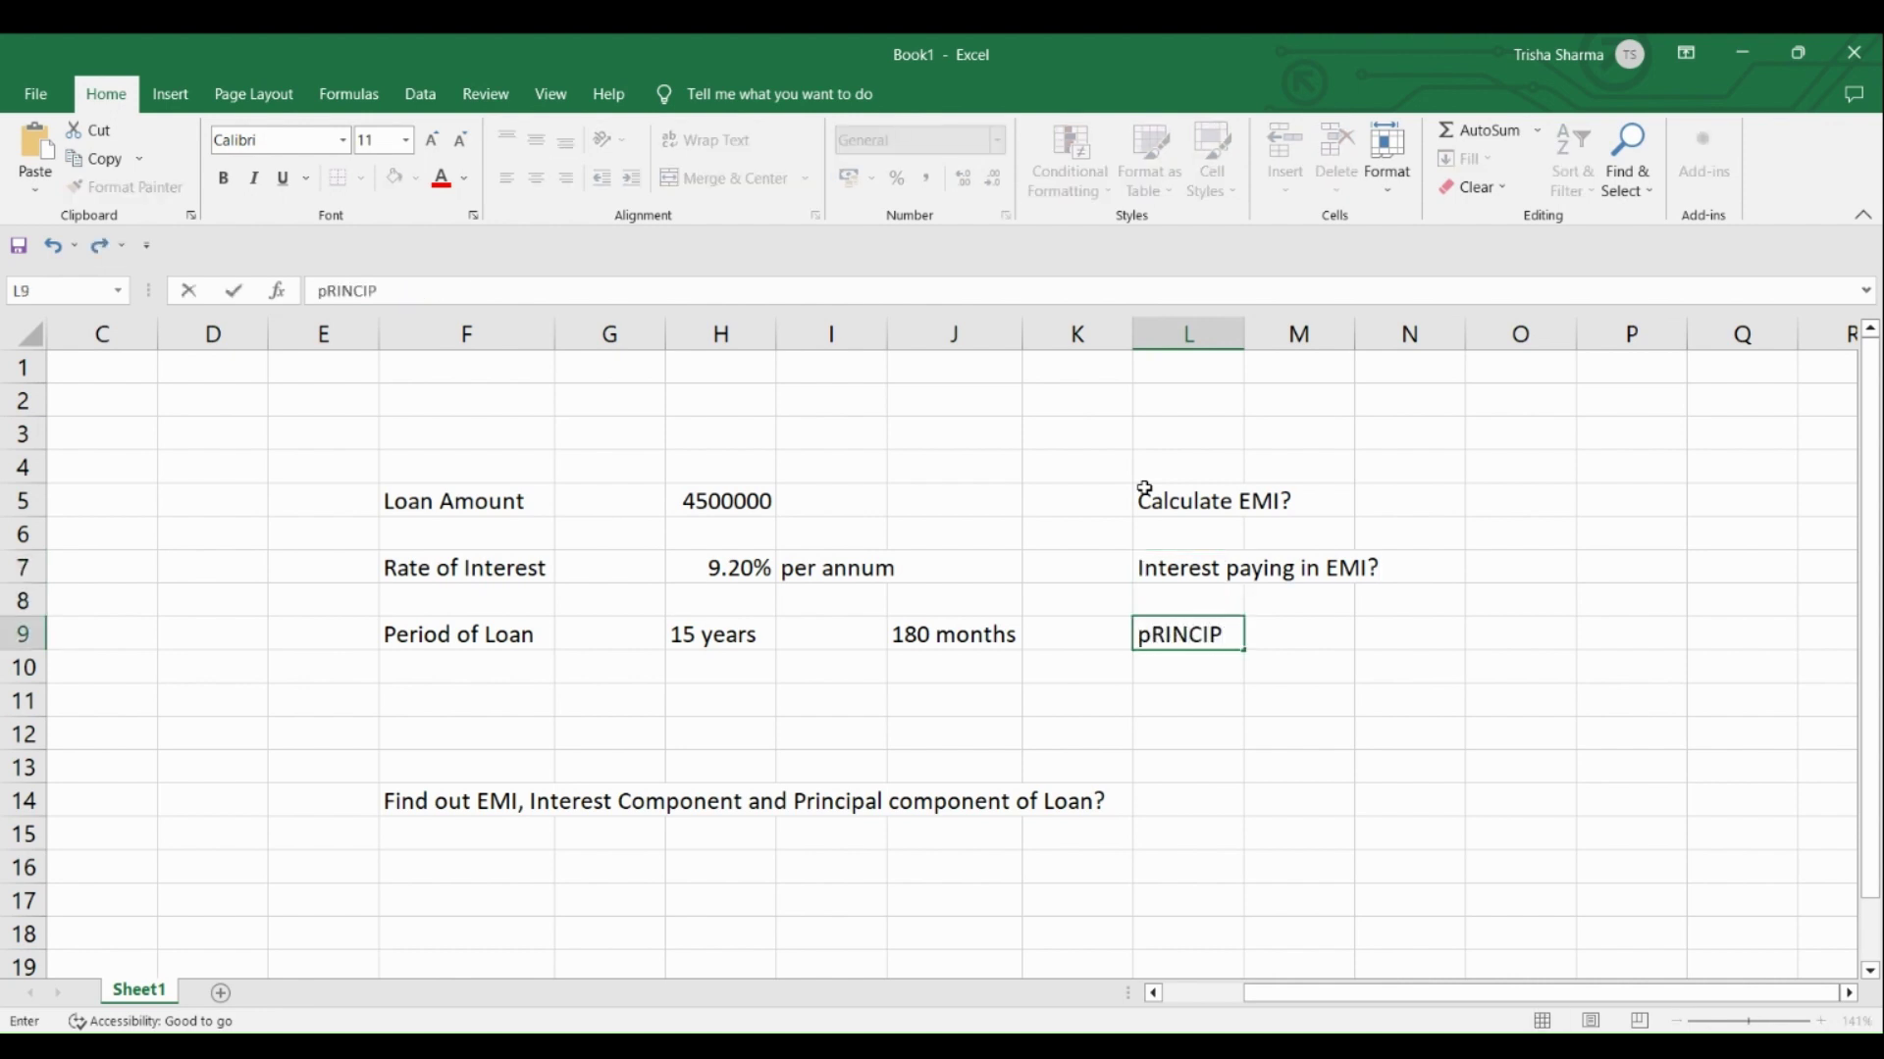
text(AL )
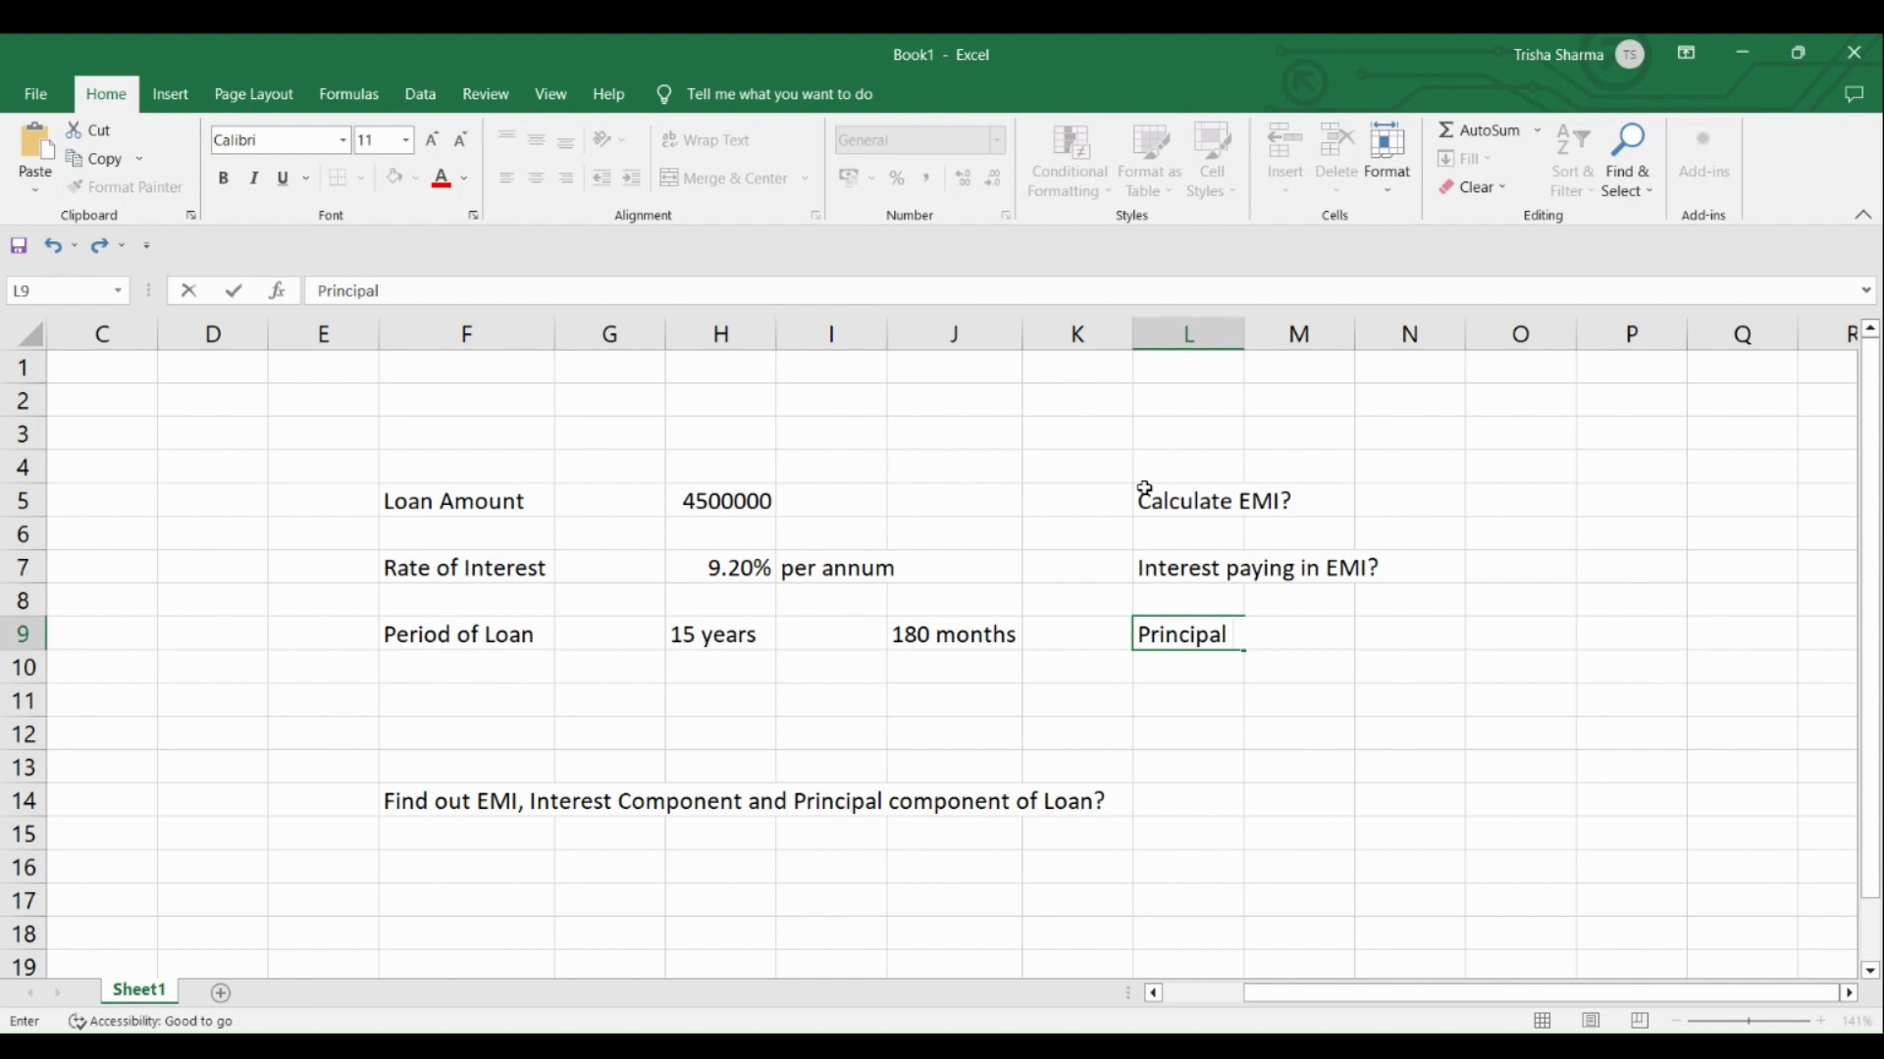
text(component)
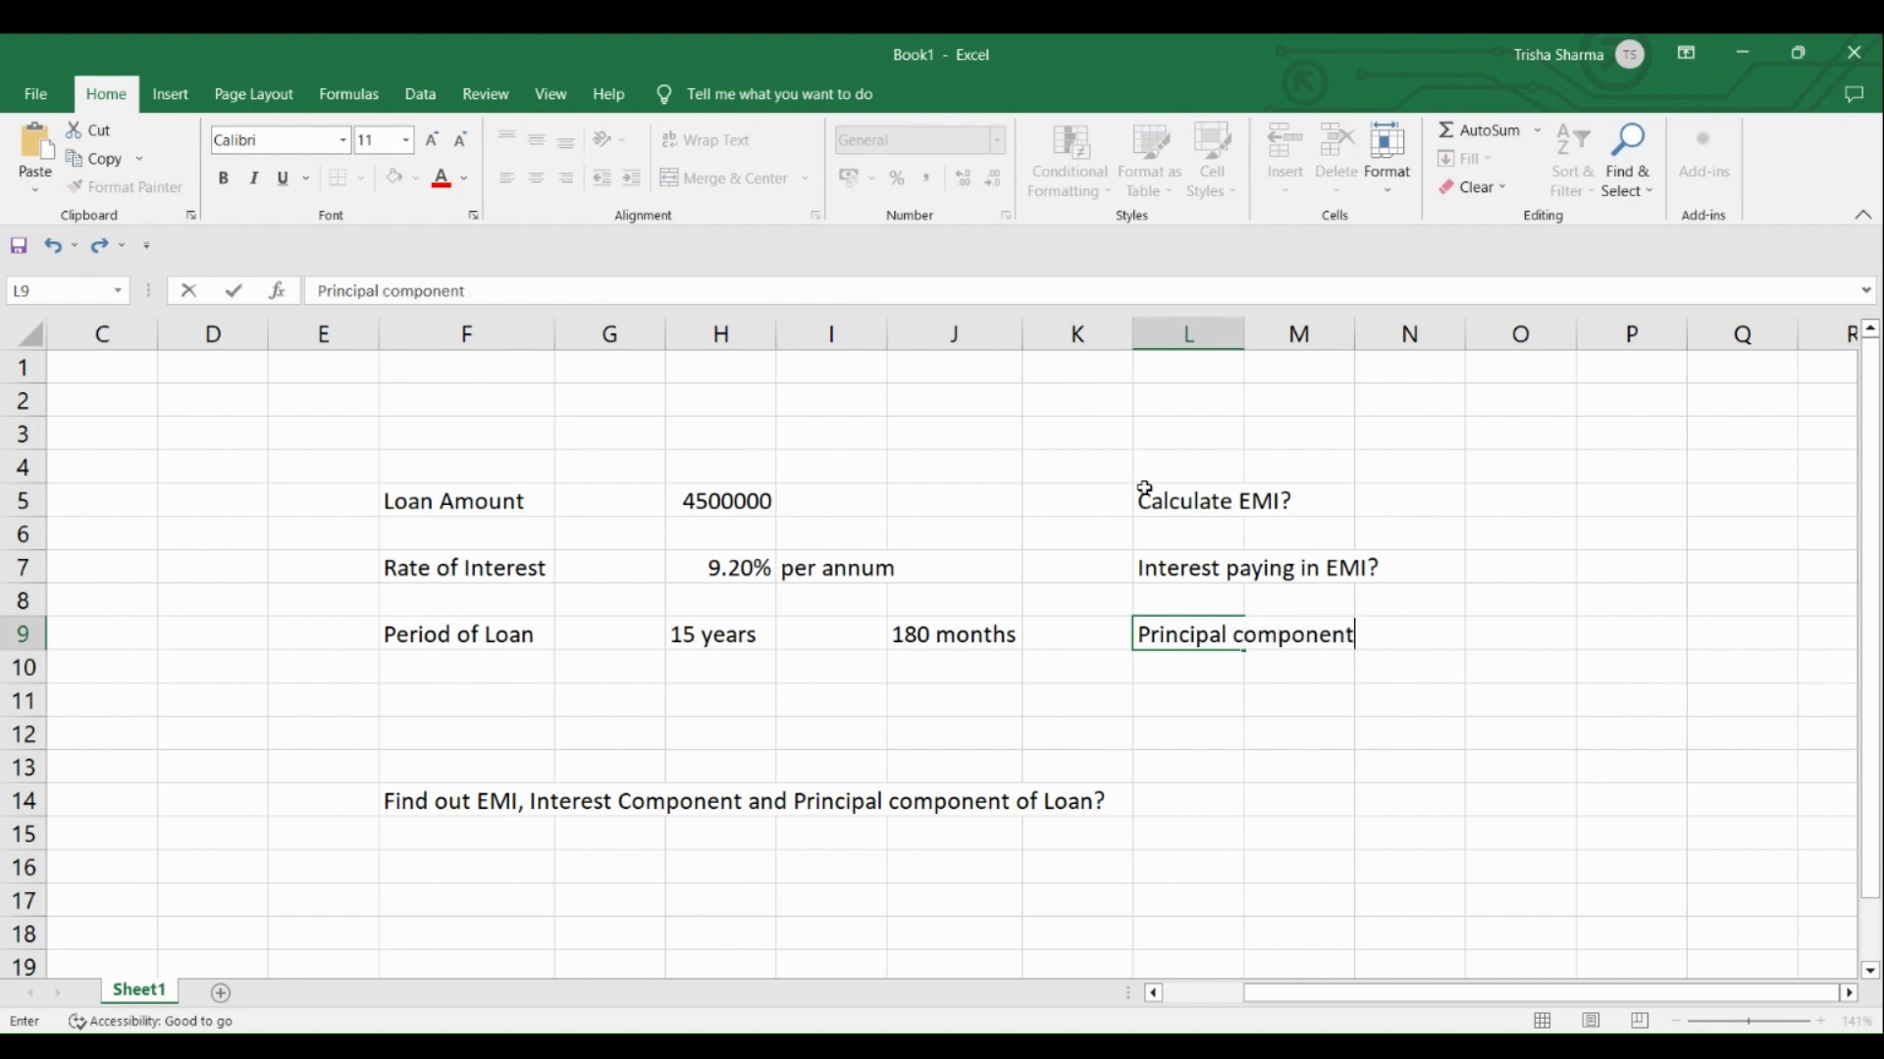
key(Return)
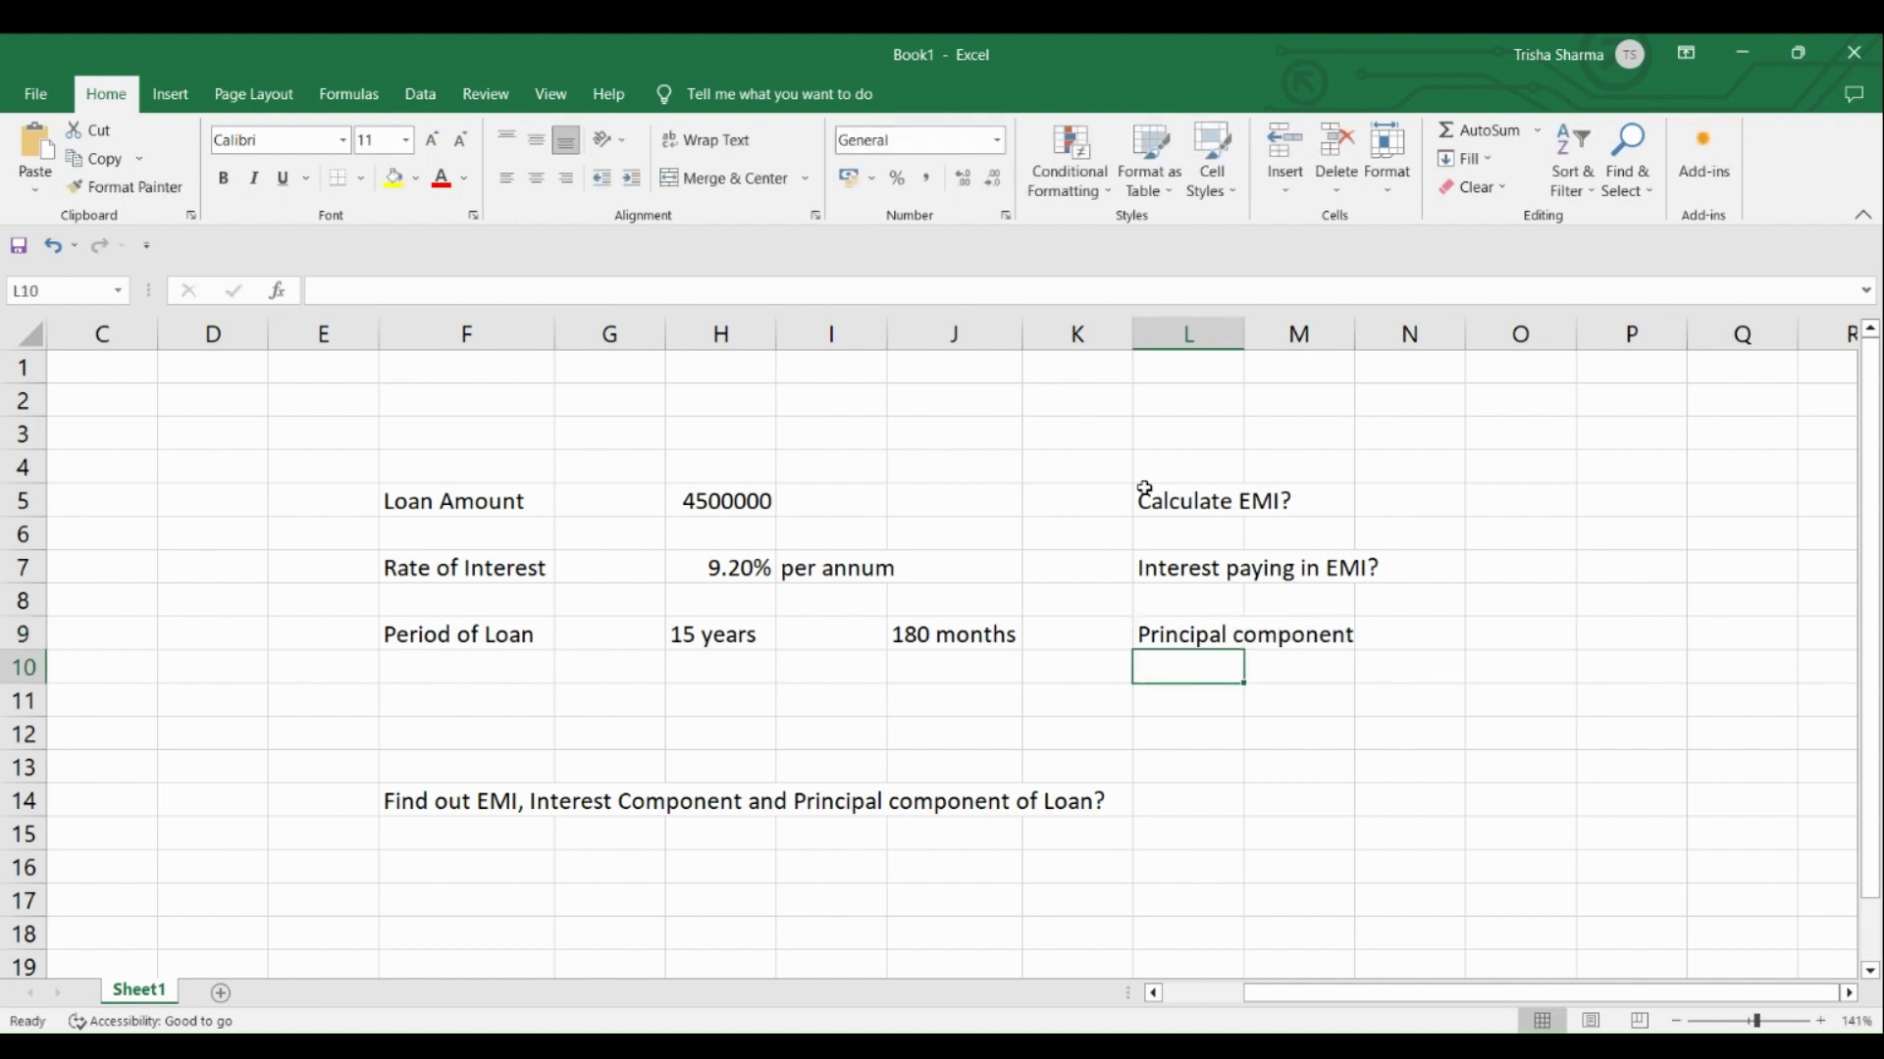
key(Right)
key(Right)
key(Right)
key(Up)
key(Up)
key(Up)
key(Up)
key(Up)
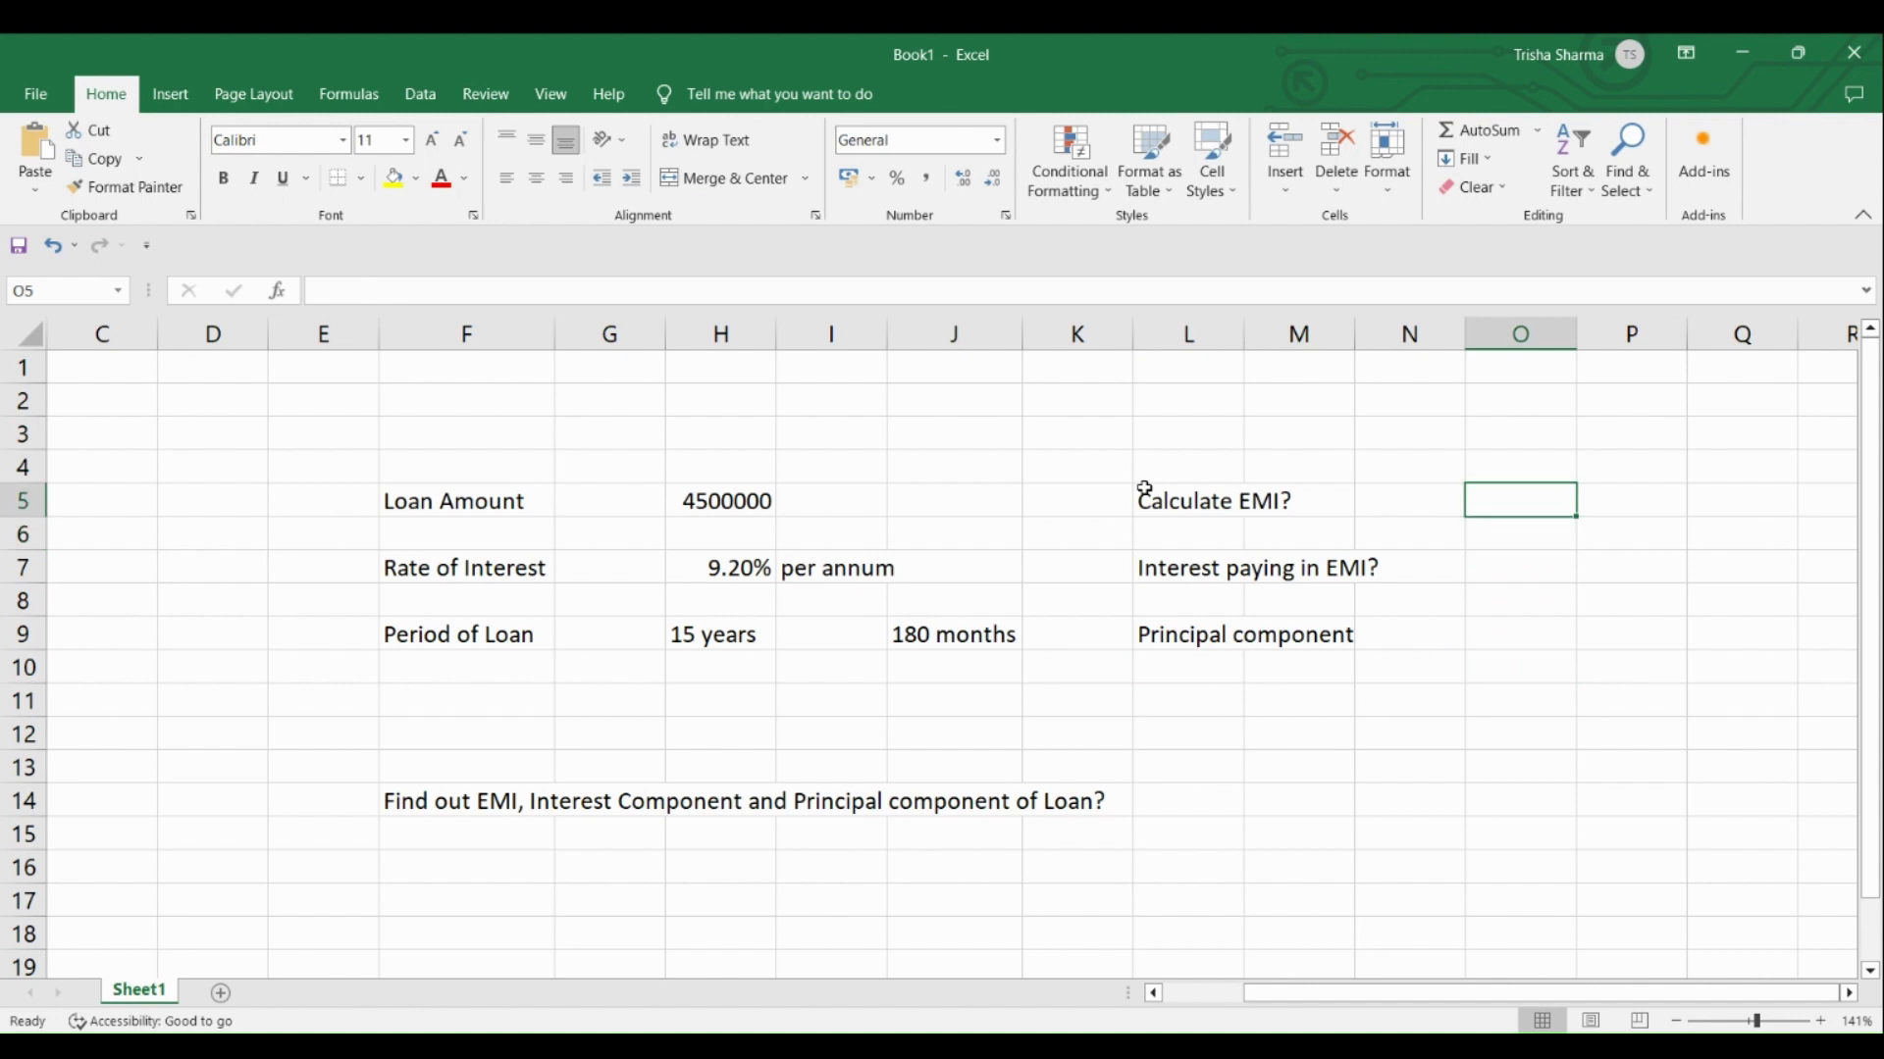
Enter PMT in O5, IPMT in O7 and PPMT in O9.
text(PMT)
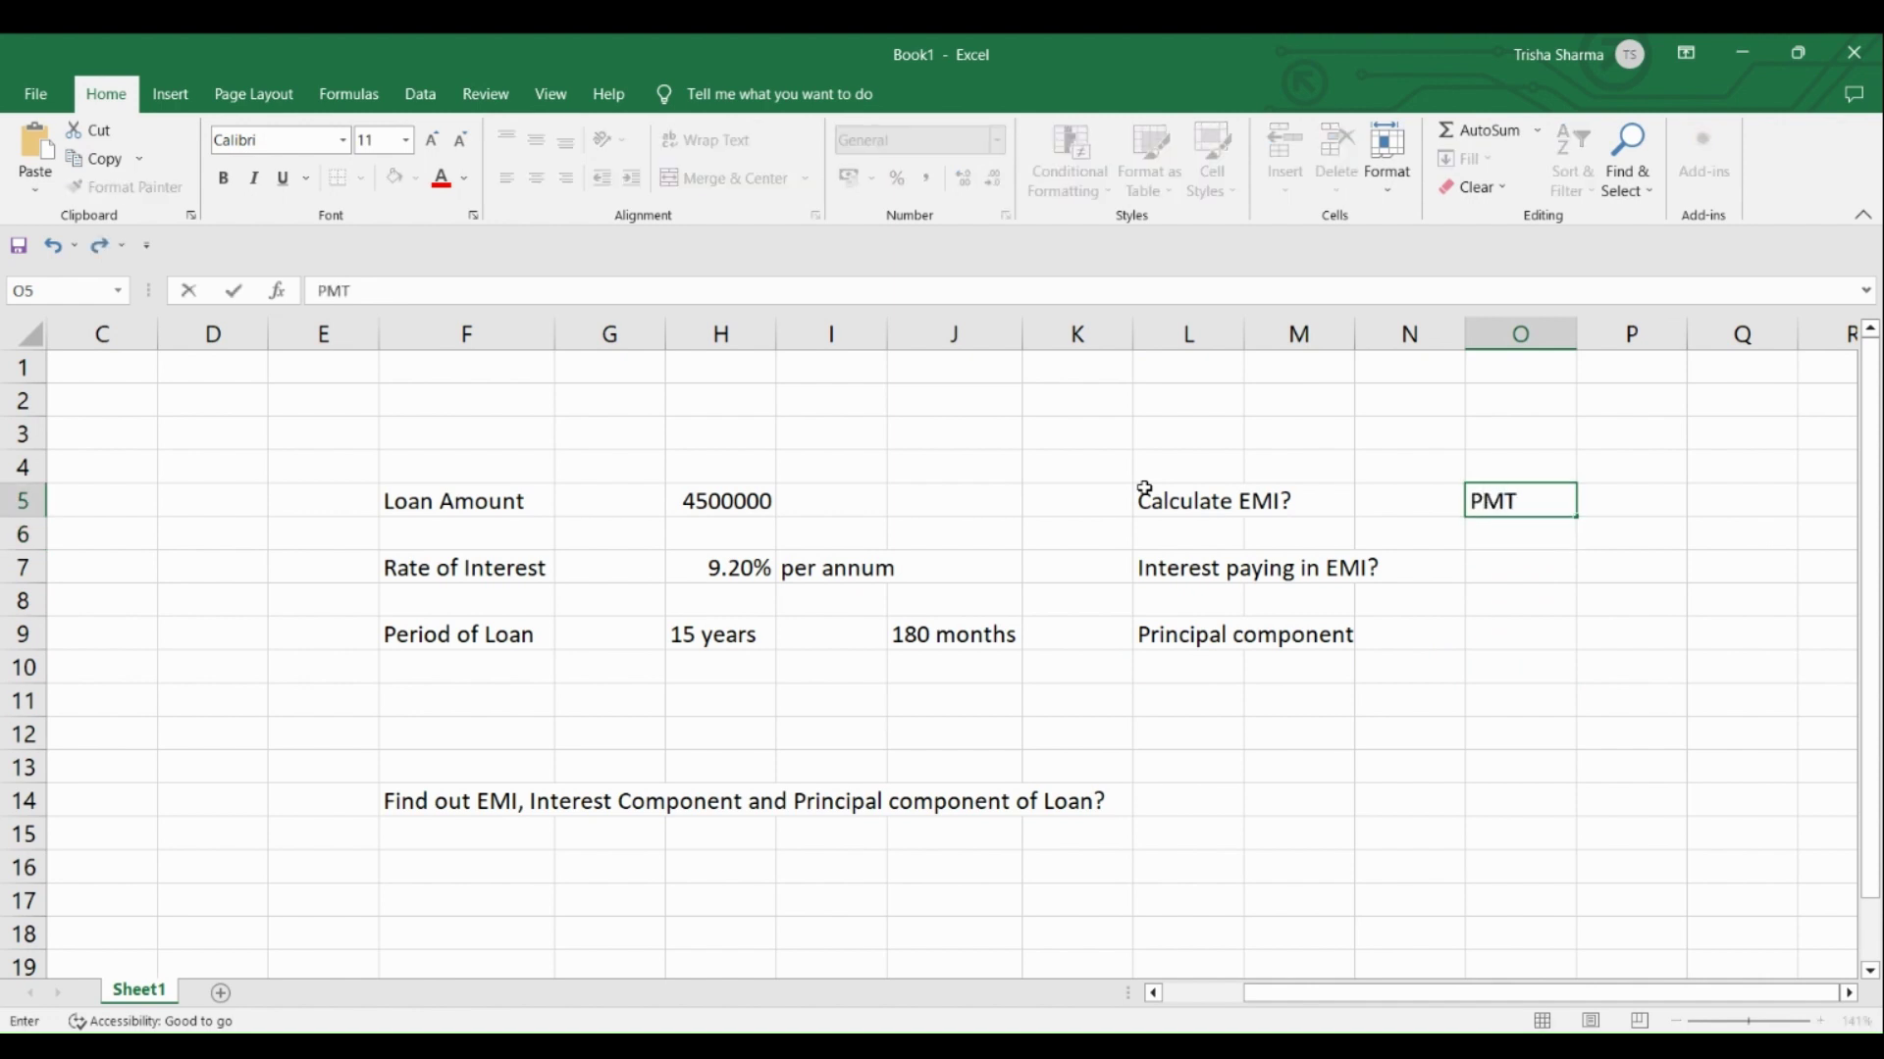
key(Return)
key(Down)
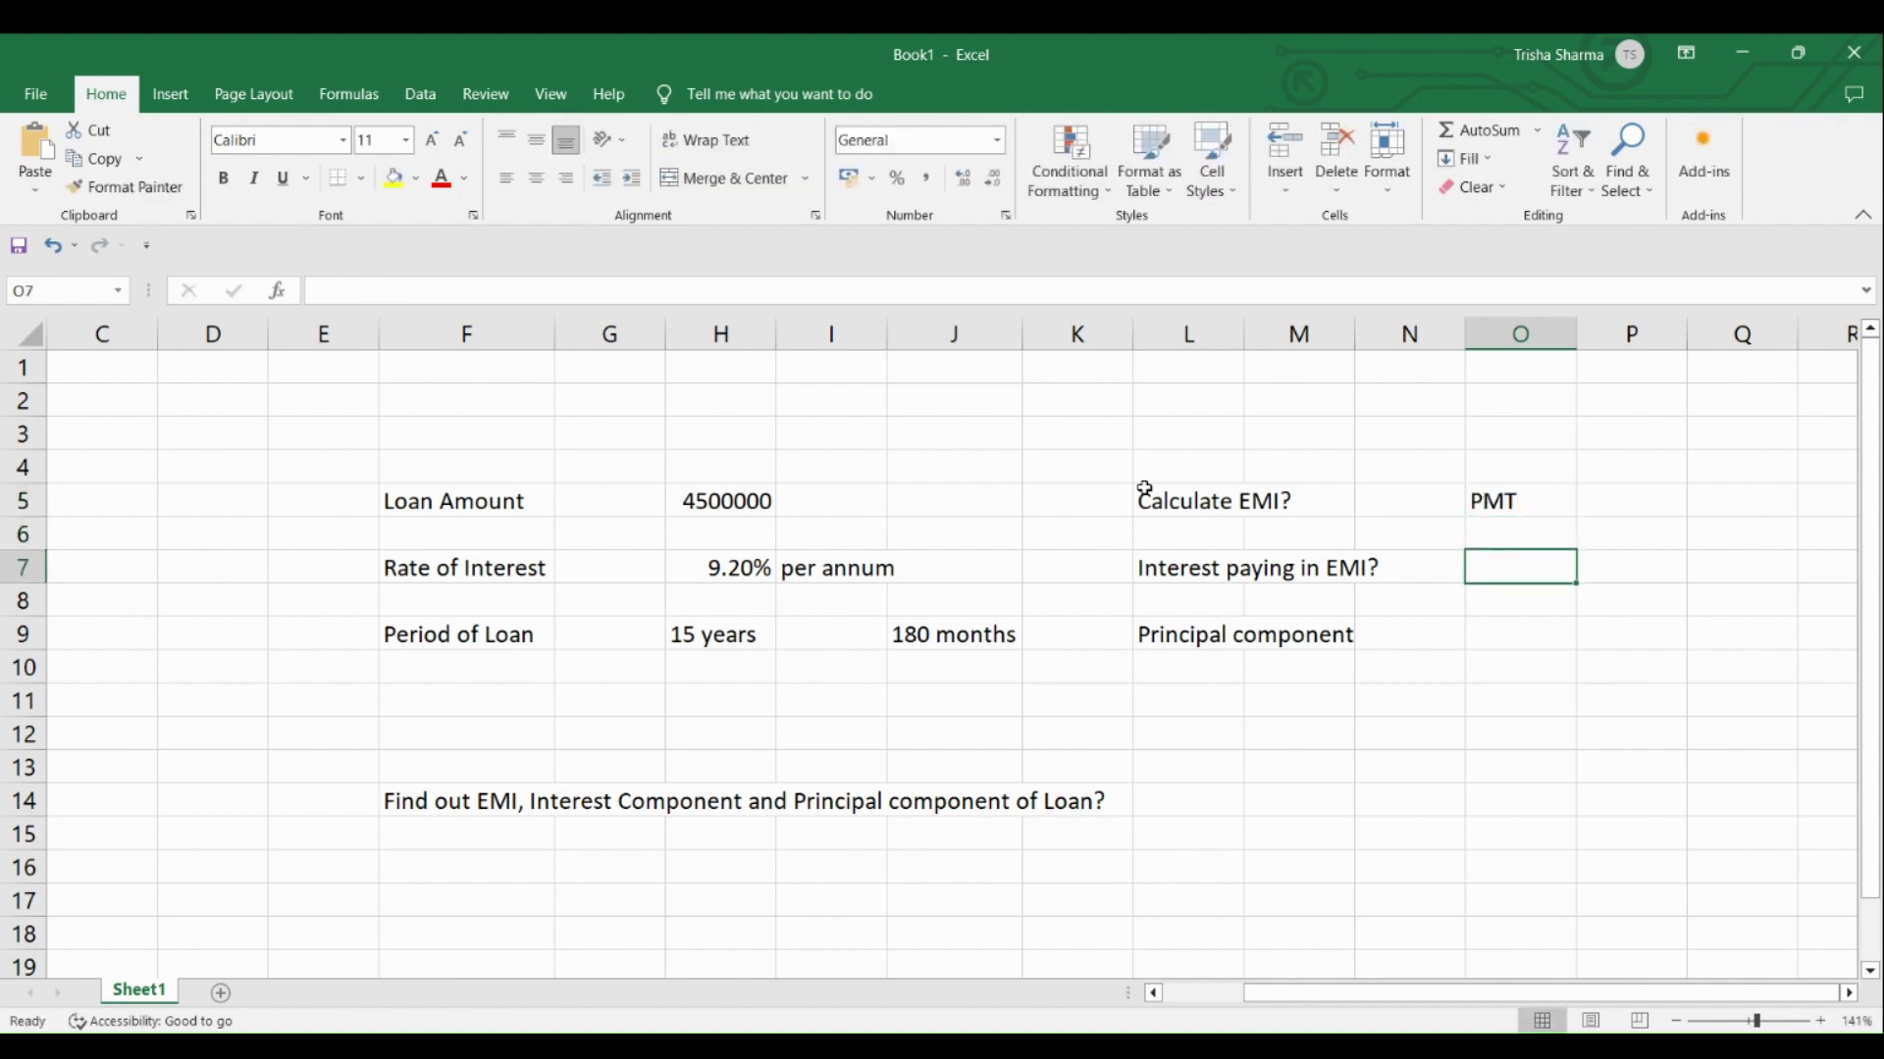
text(IPMT)
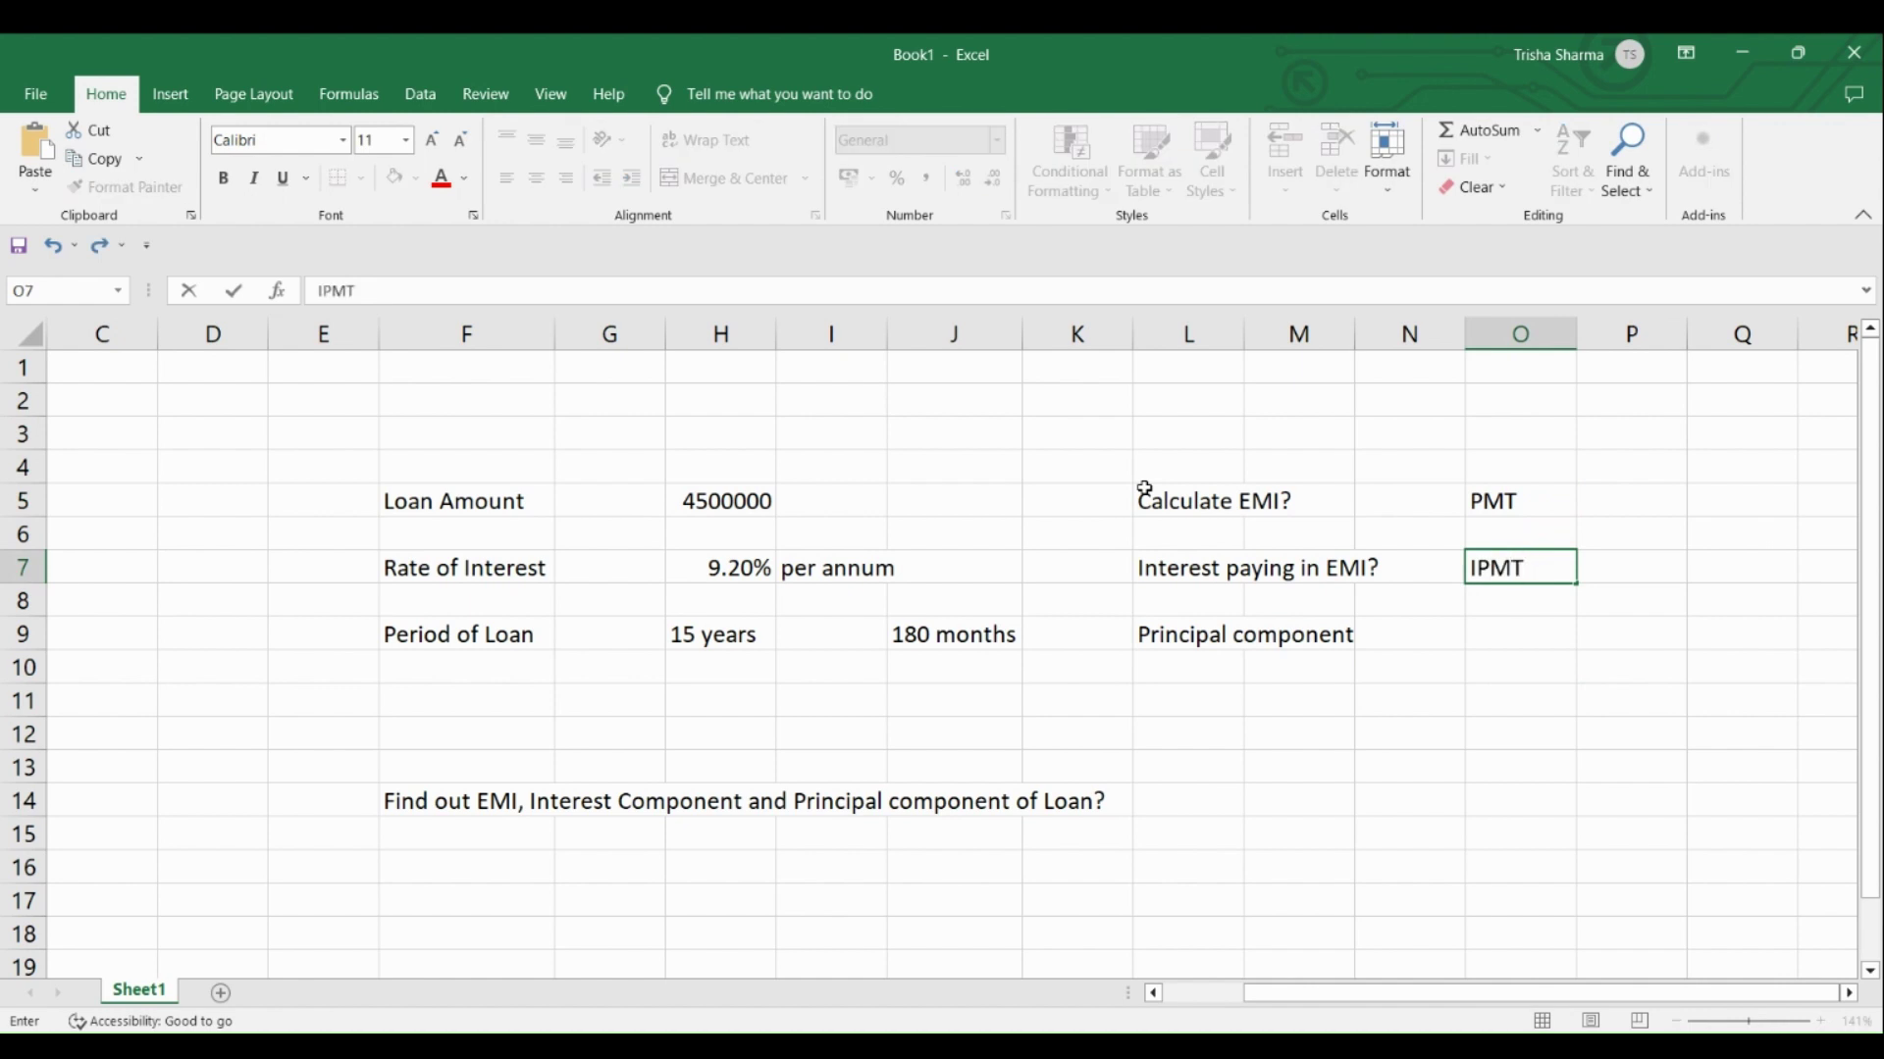
key(Return)
key(Down)
text(PPMT)
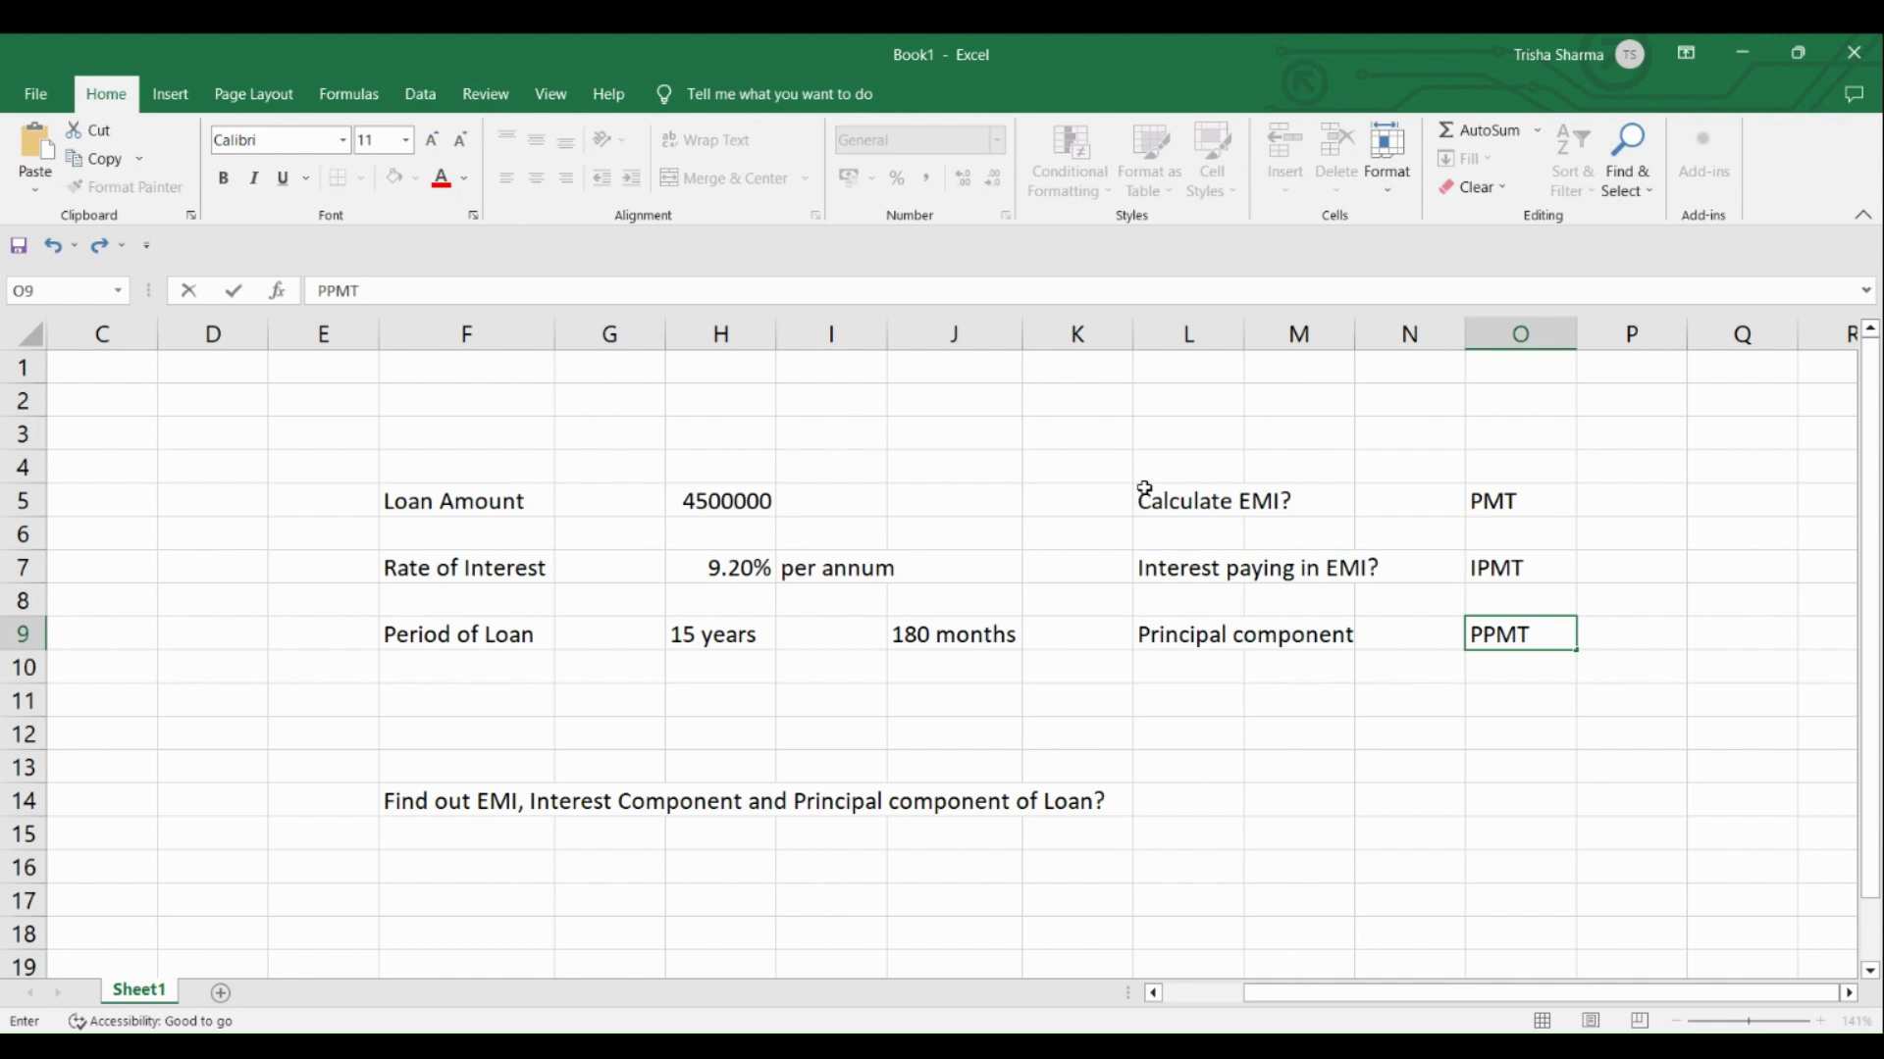
key(ctrl+Return)
Add the heading 'EXCEL FUNCTIONS' in O3 above the function names.
key(Up)
key(Up)
key(Up)
key(Up)
key(Up)
key(Up)
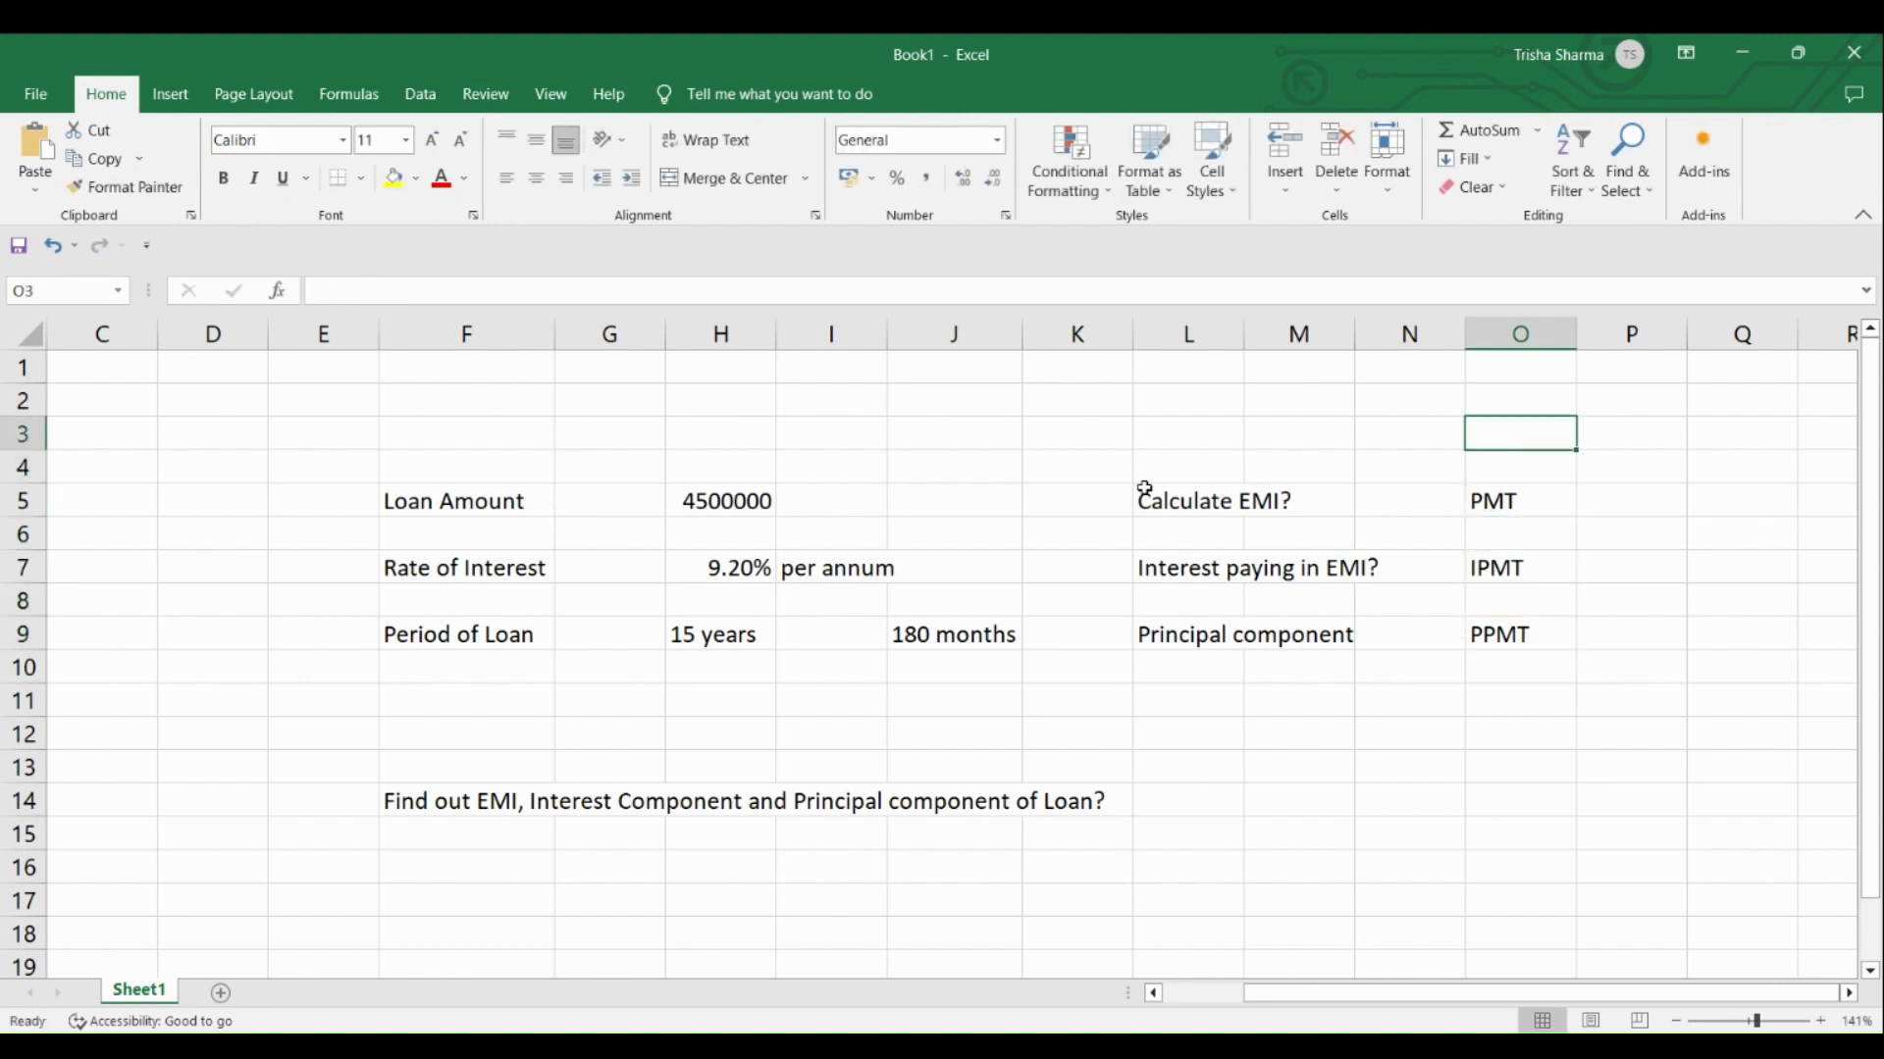
text(EXCEL)
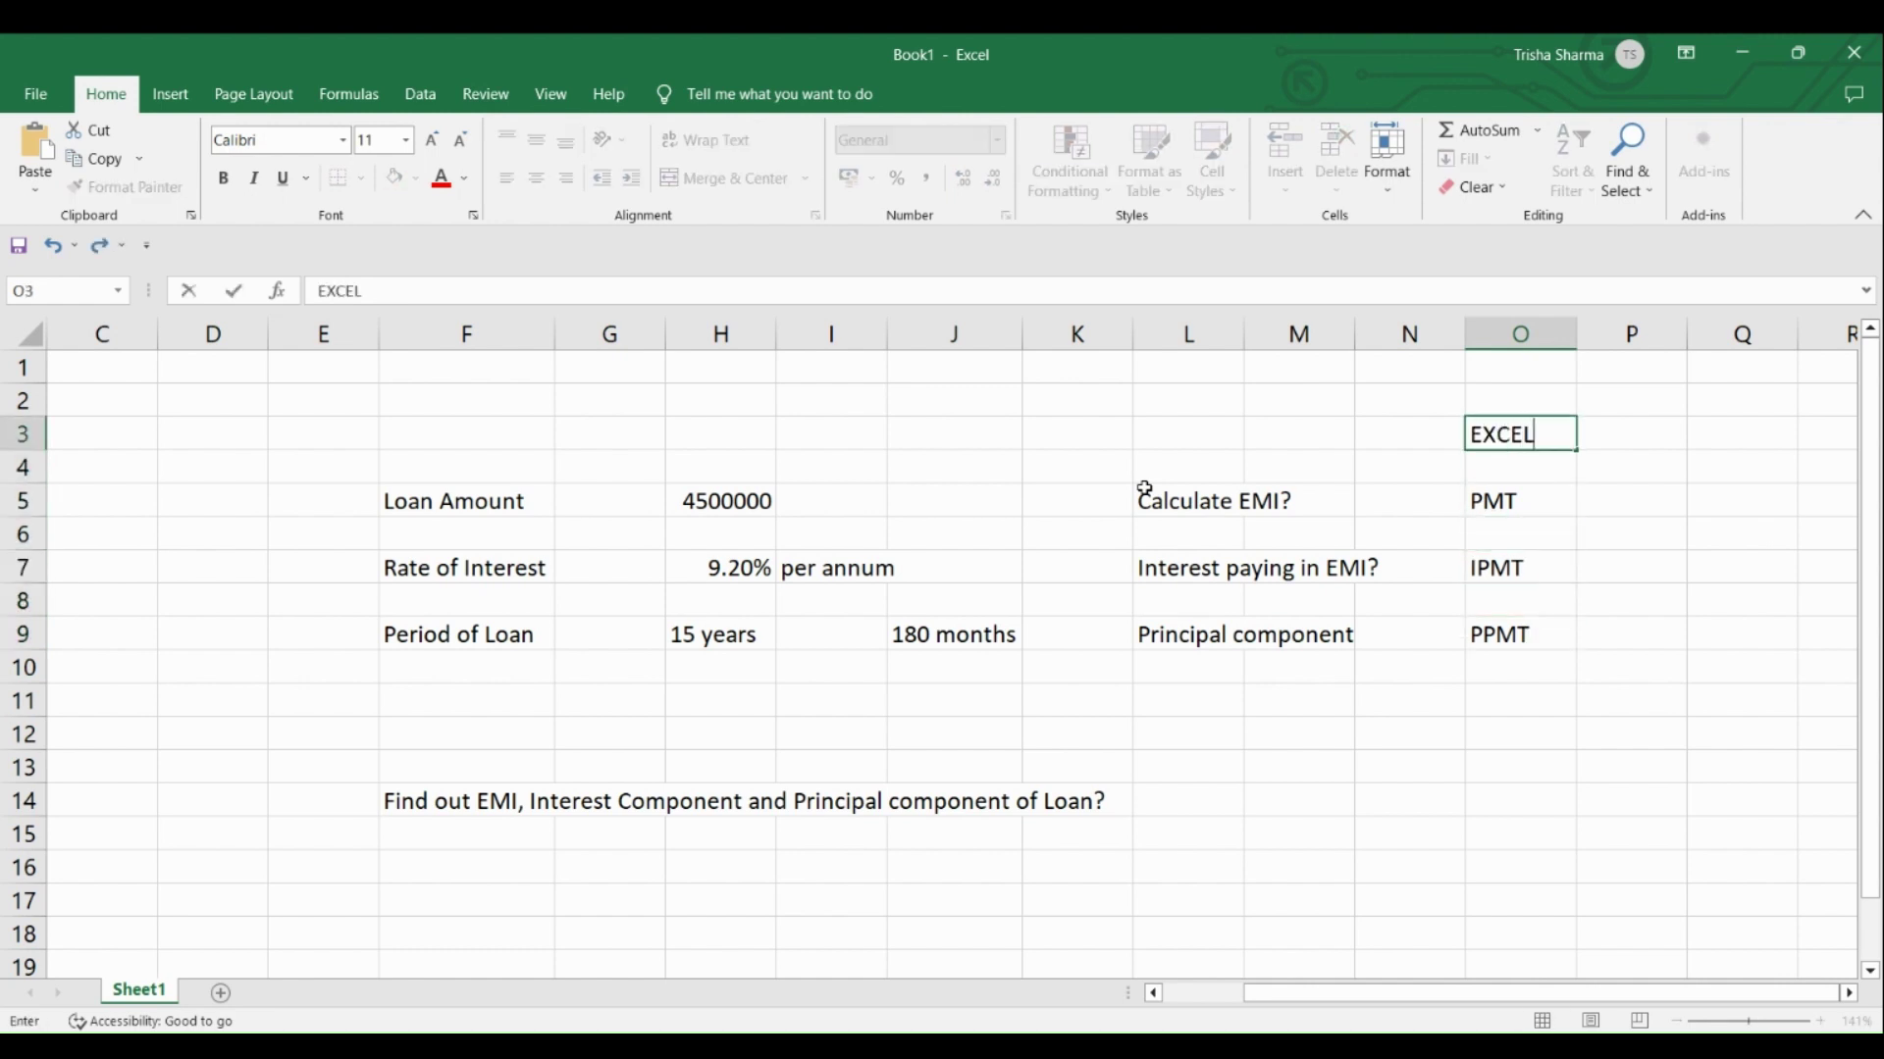
text( FUNCTIONS)
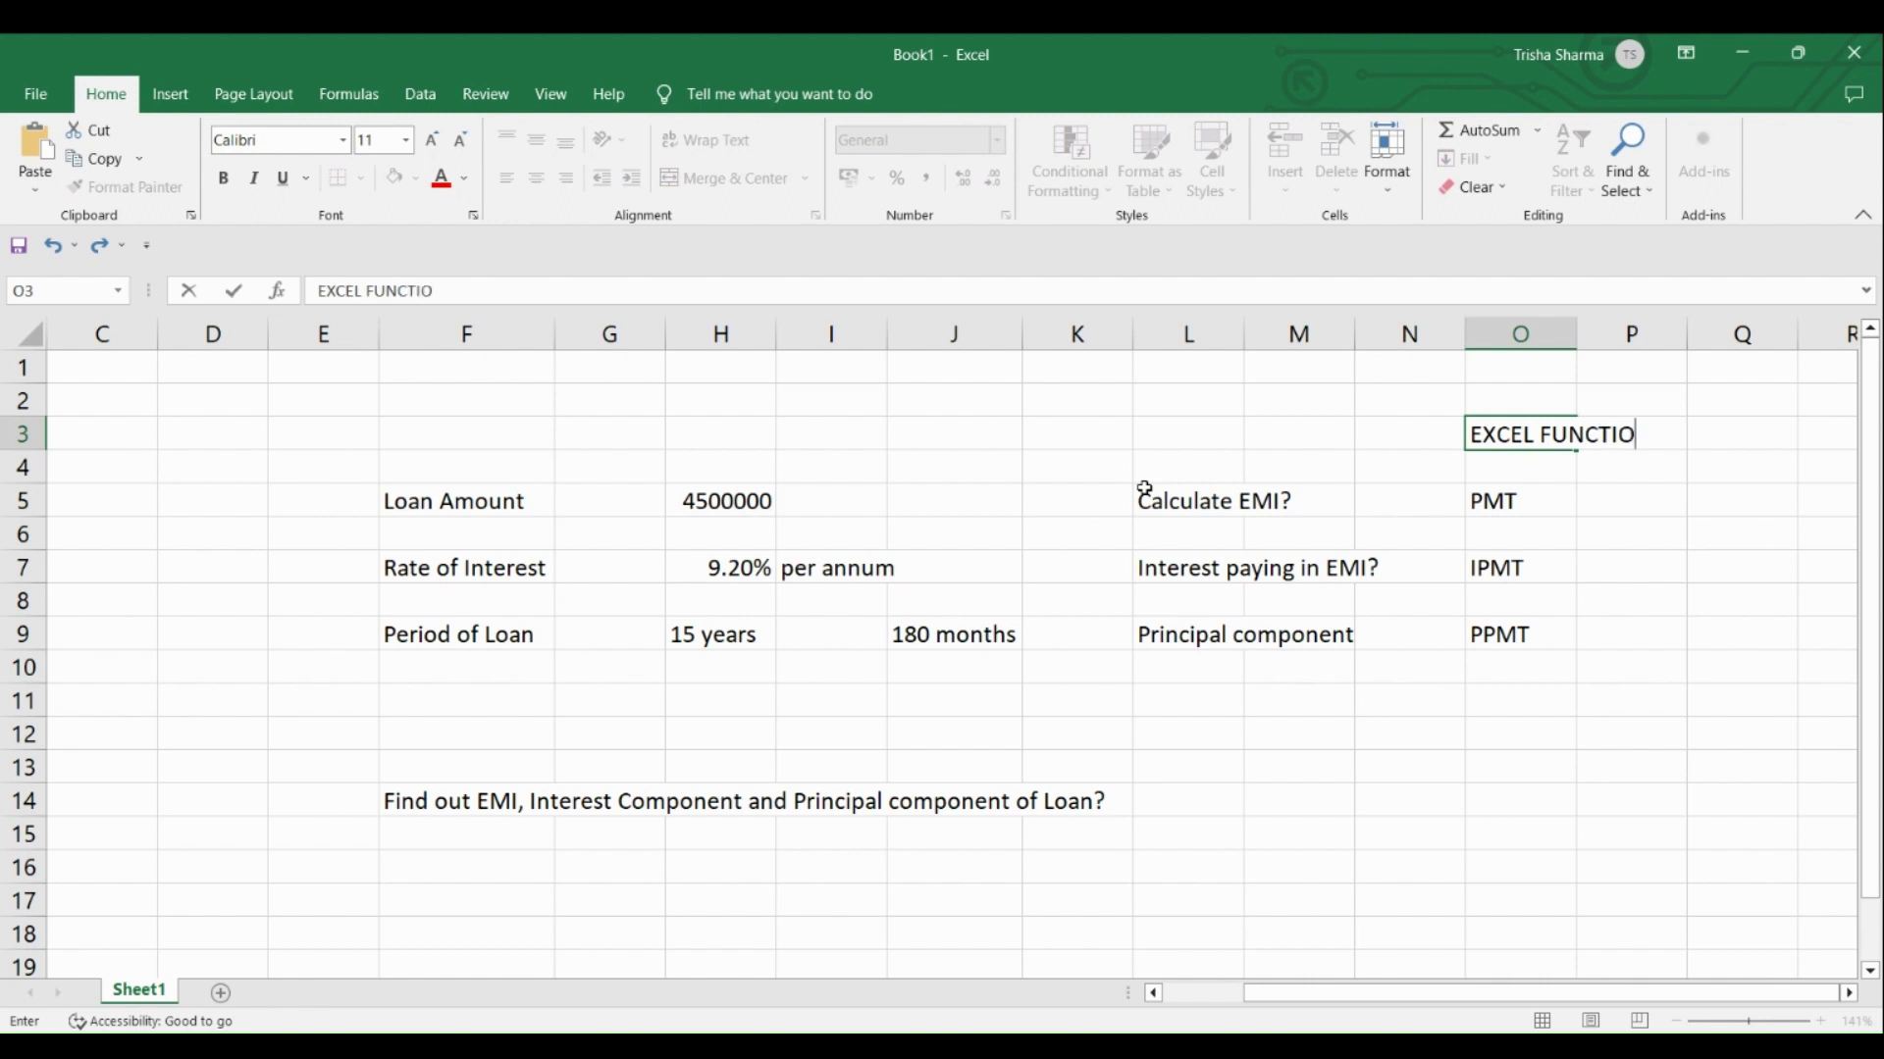
key(Return)
key(Down)
key(Down)
key(Down)
key(Down)
key(Down)
key(Down)
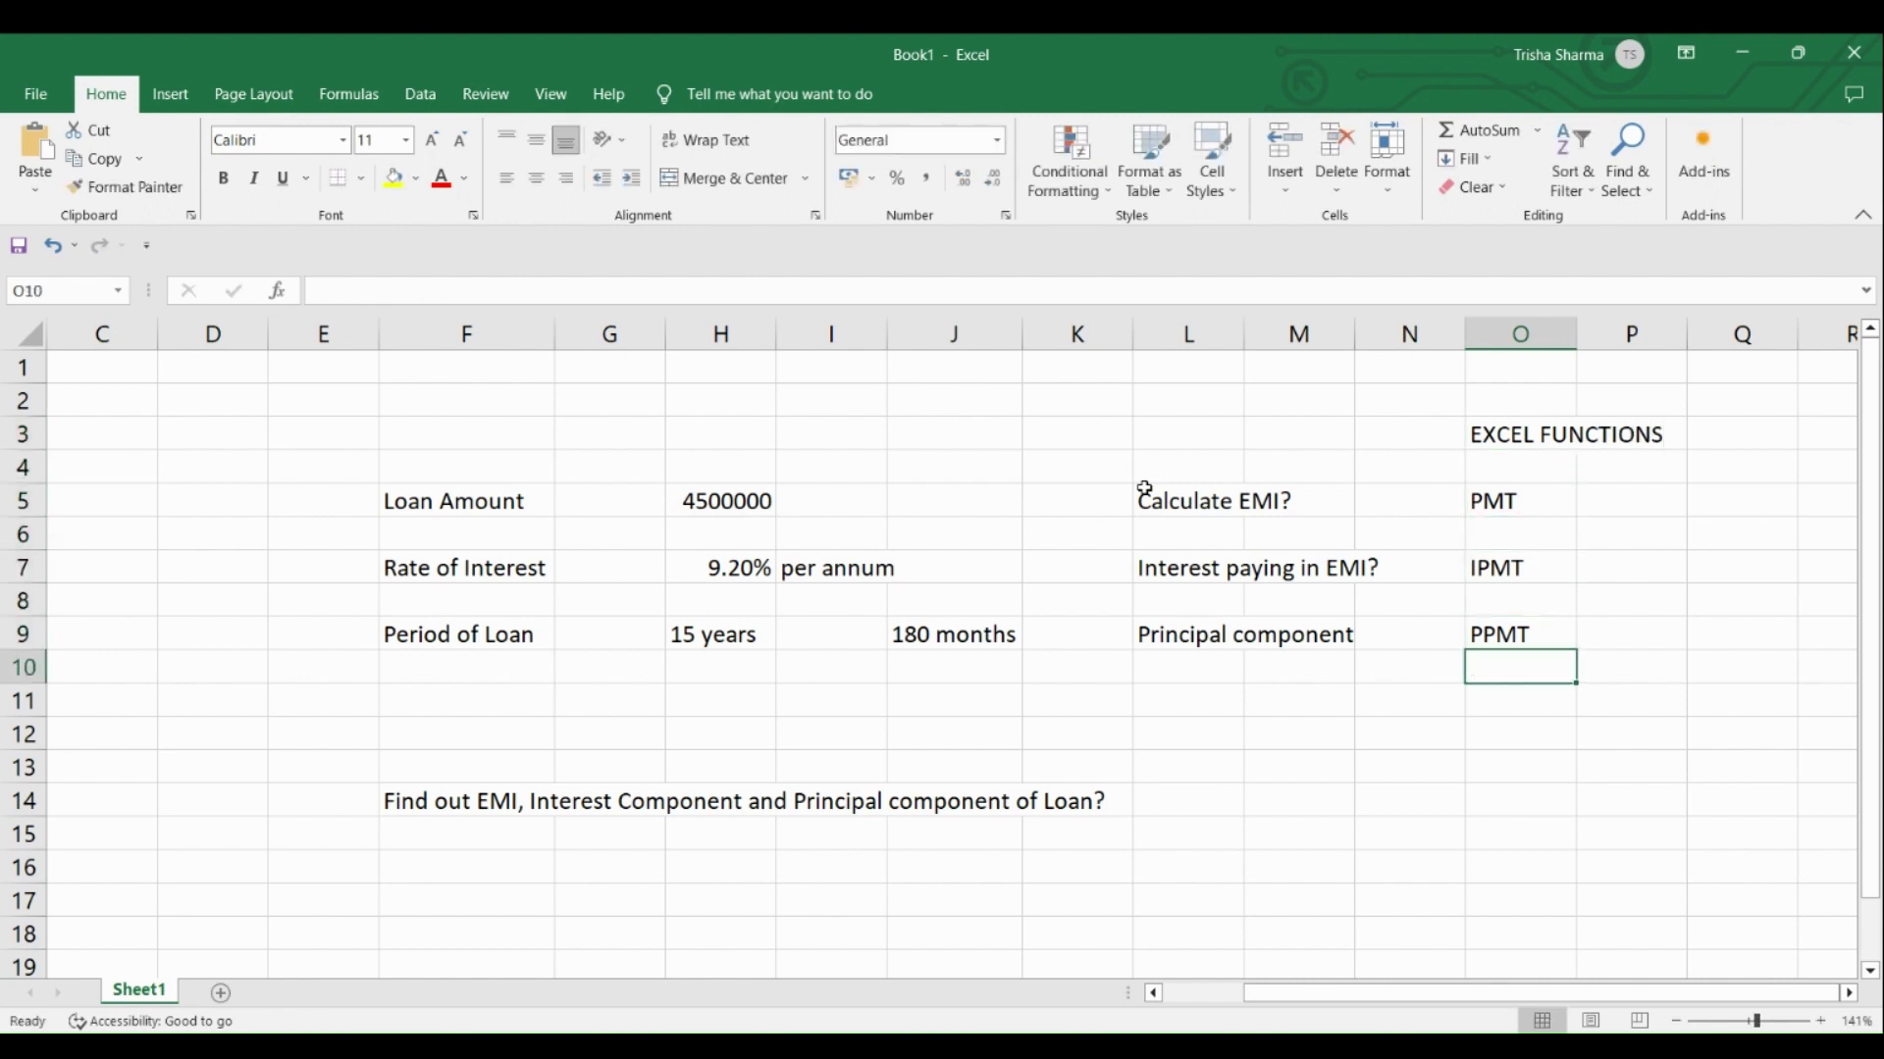
key(Up)
key(Up)
key(Up)
key(Up)
key(Up)
key(Down)
key(Down)
key(Down)
key(Down)
key(Down)
key(Down)
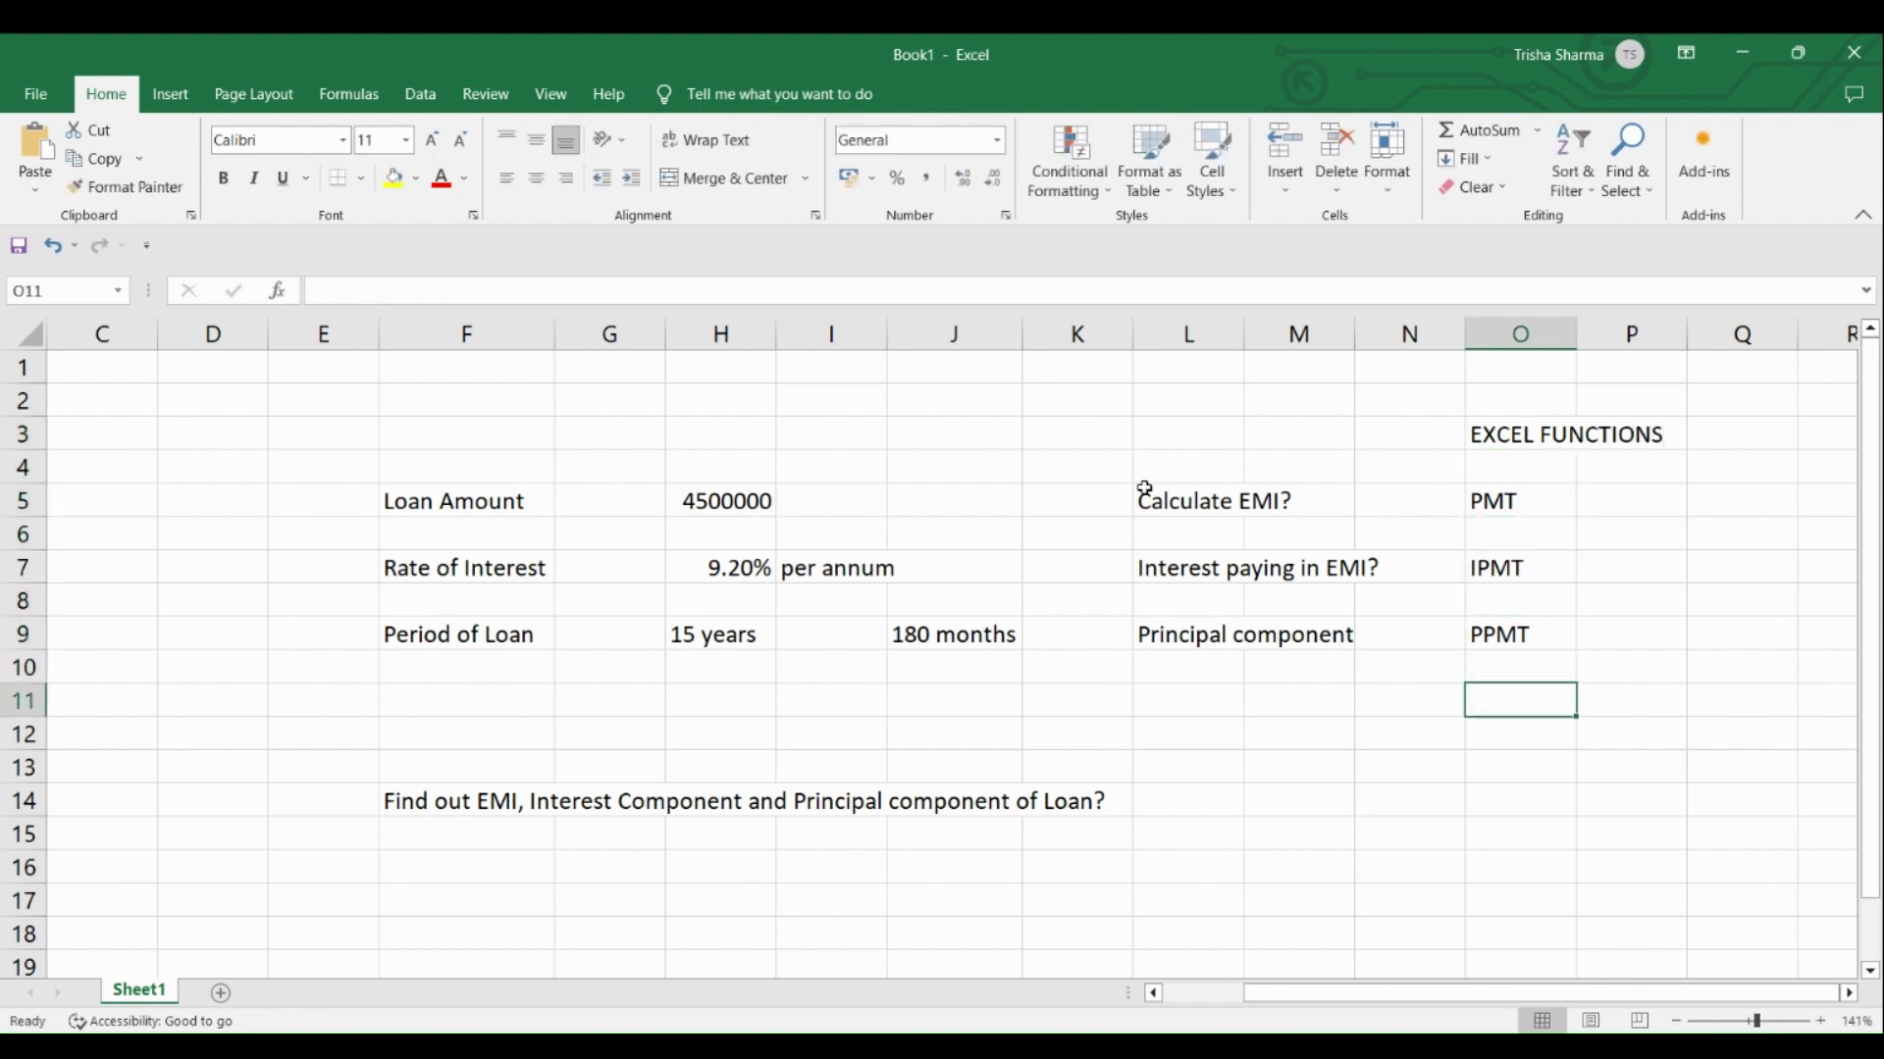
key(Down)
key(Left)
key(Left)
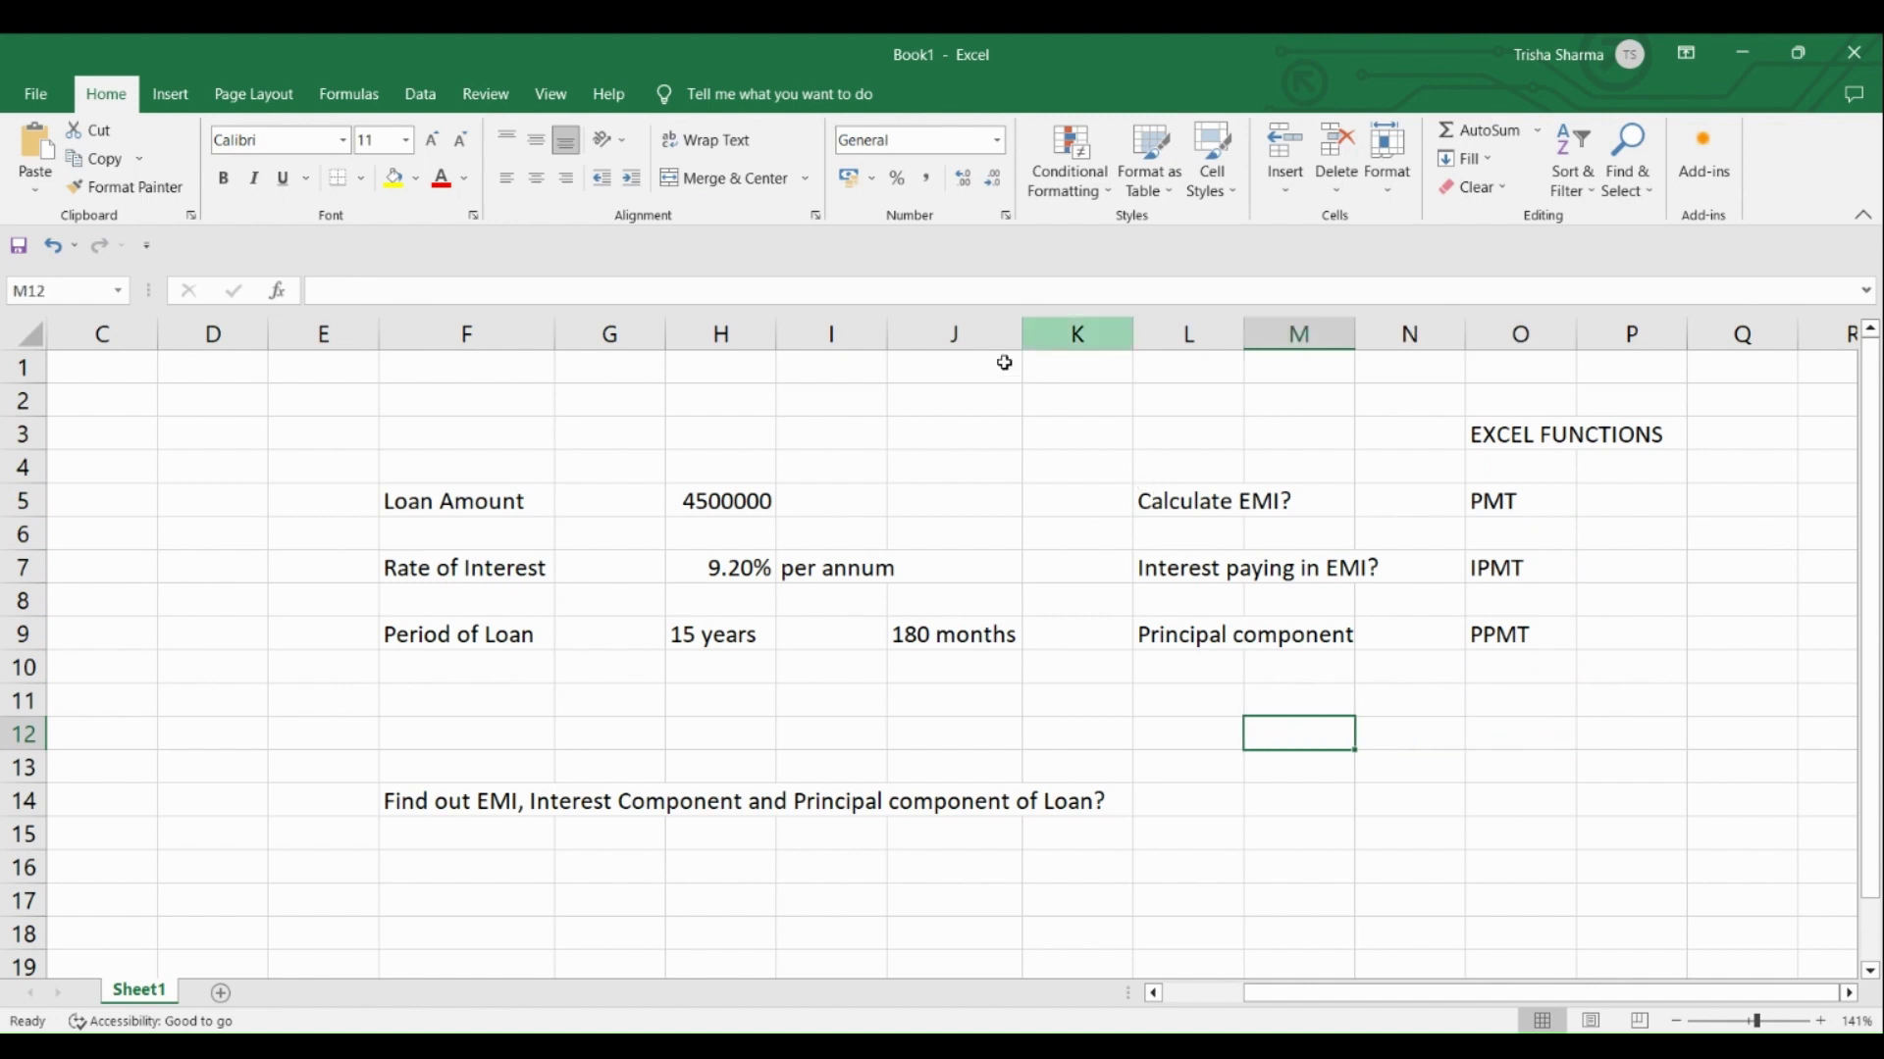
click(758, 503)
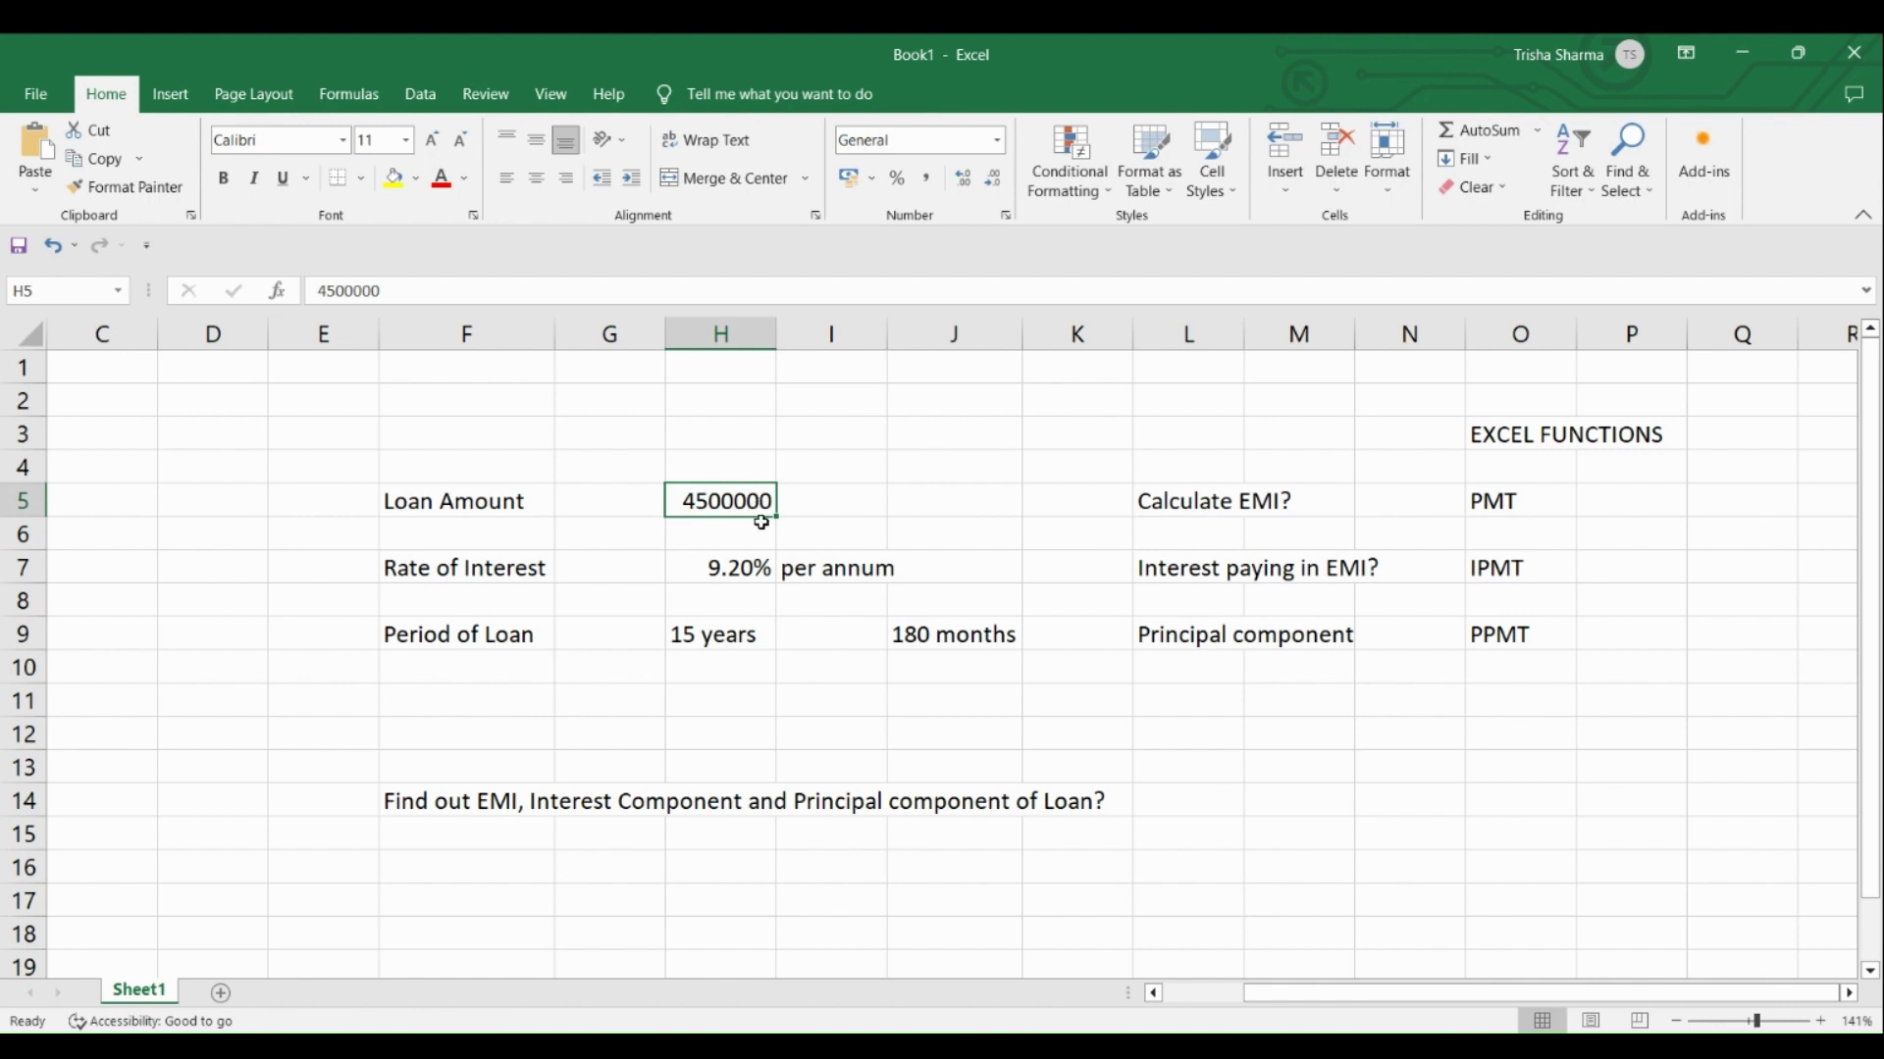
click(761, 579)
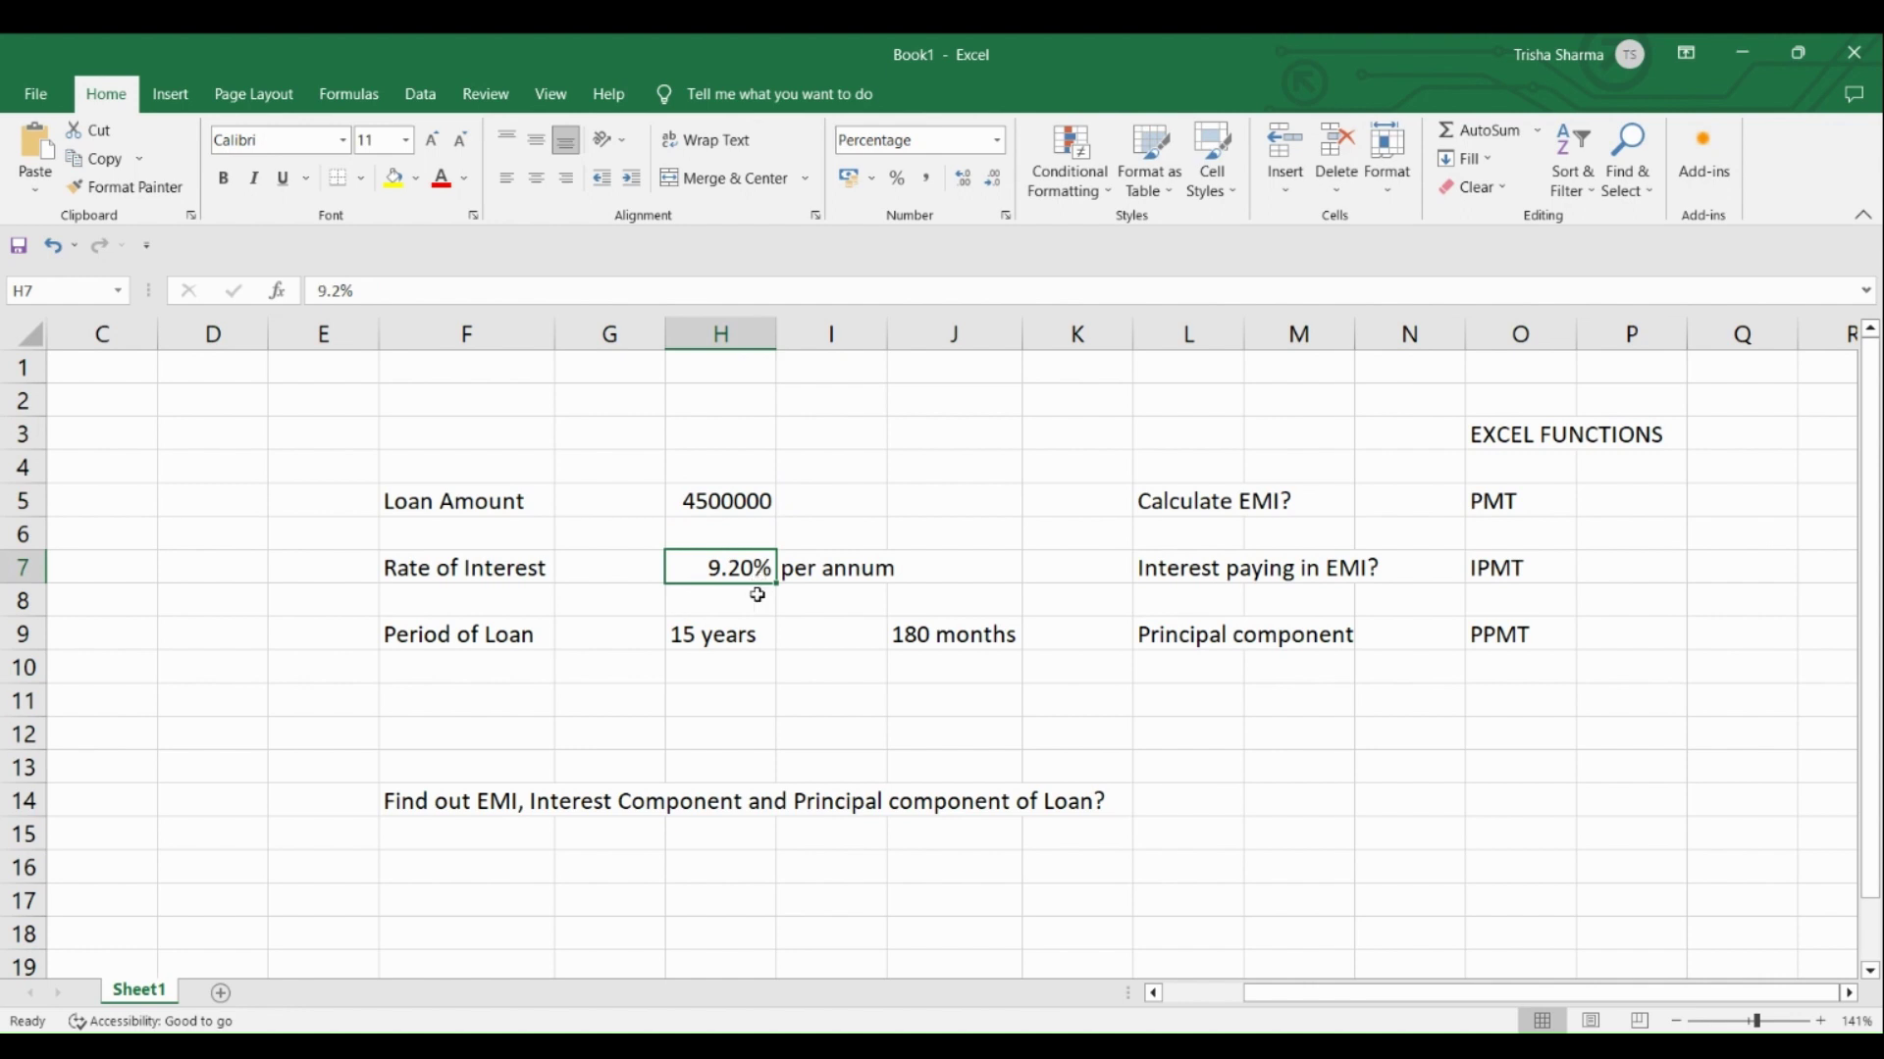
click(735, 640)
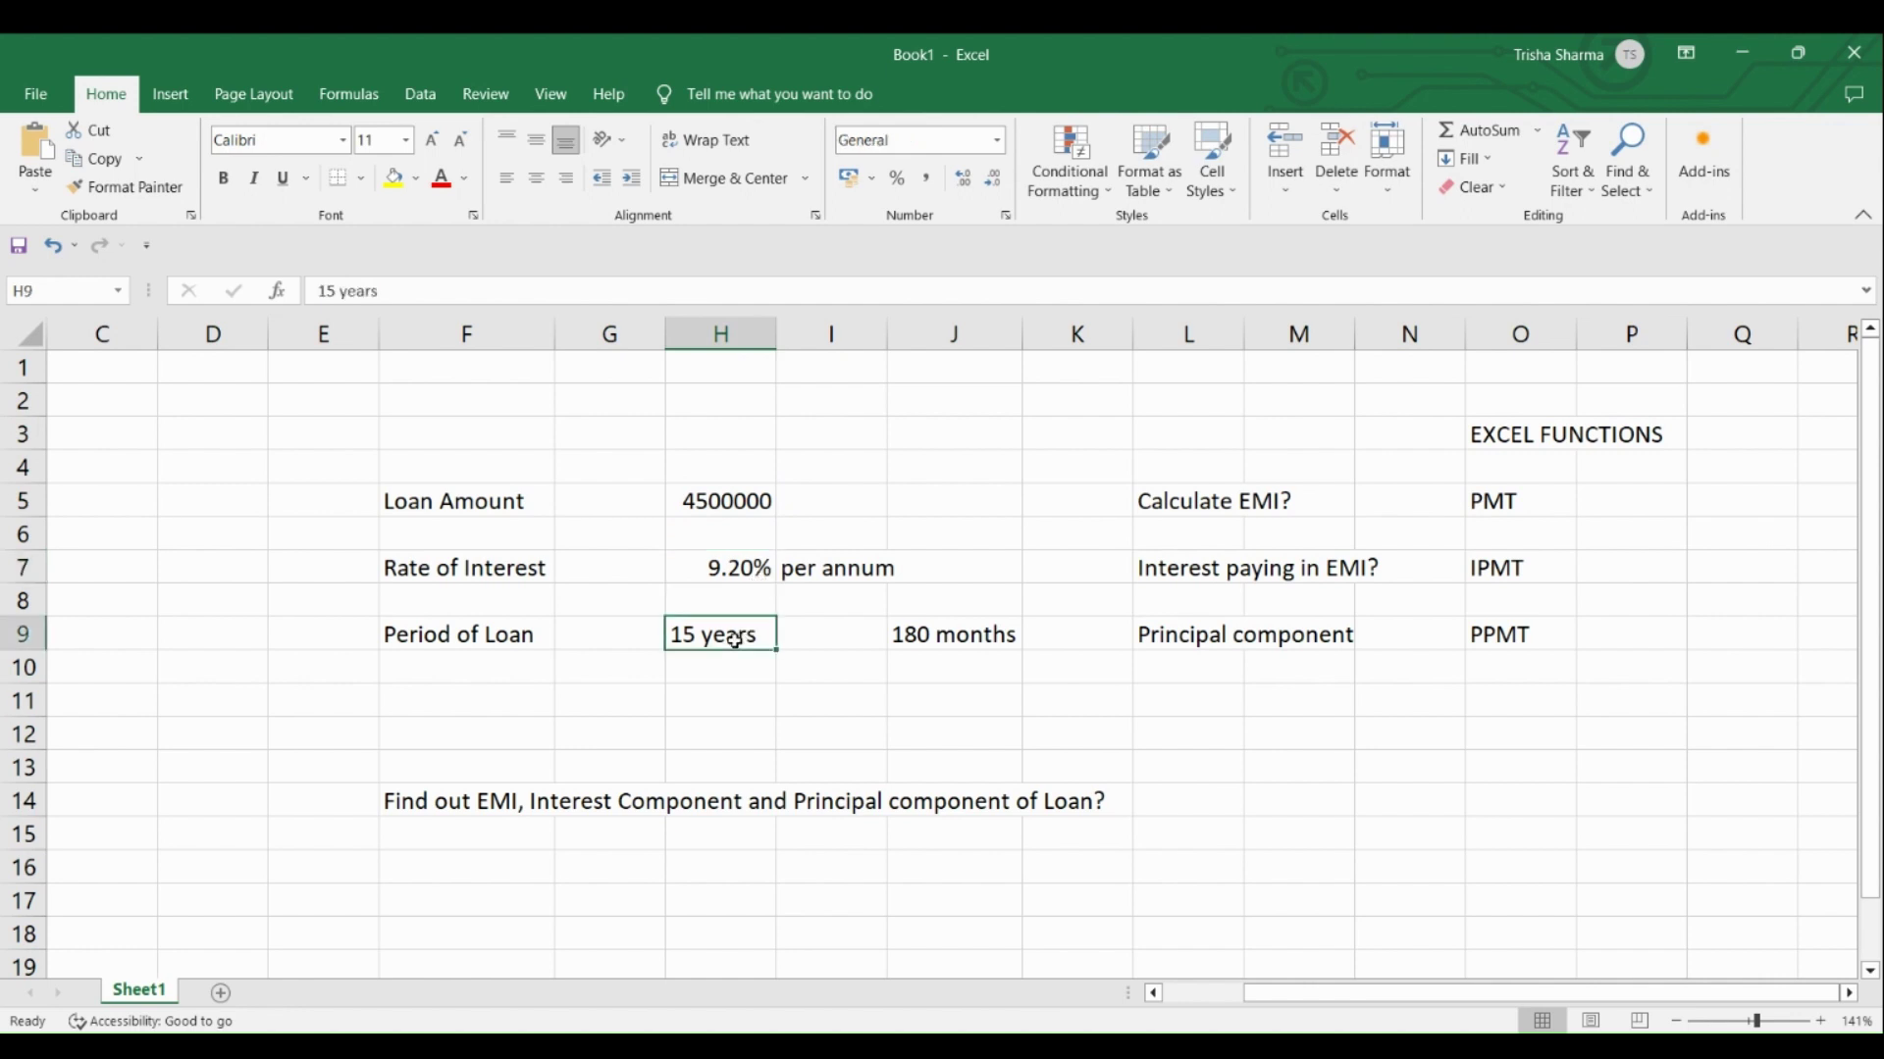
click(961, 636)
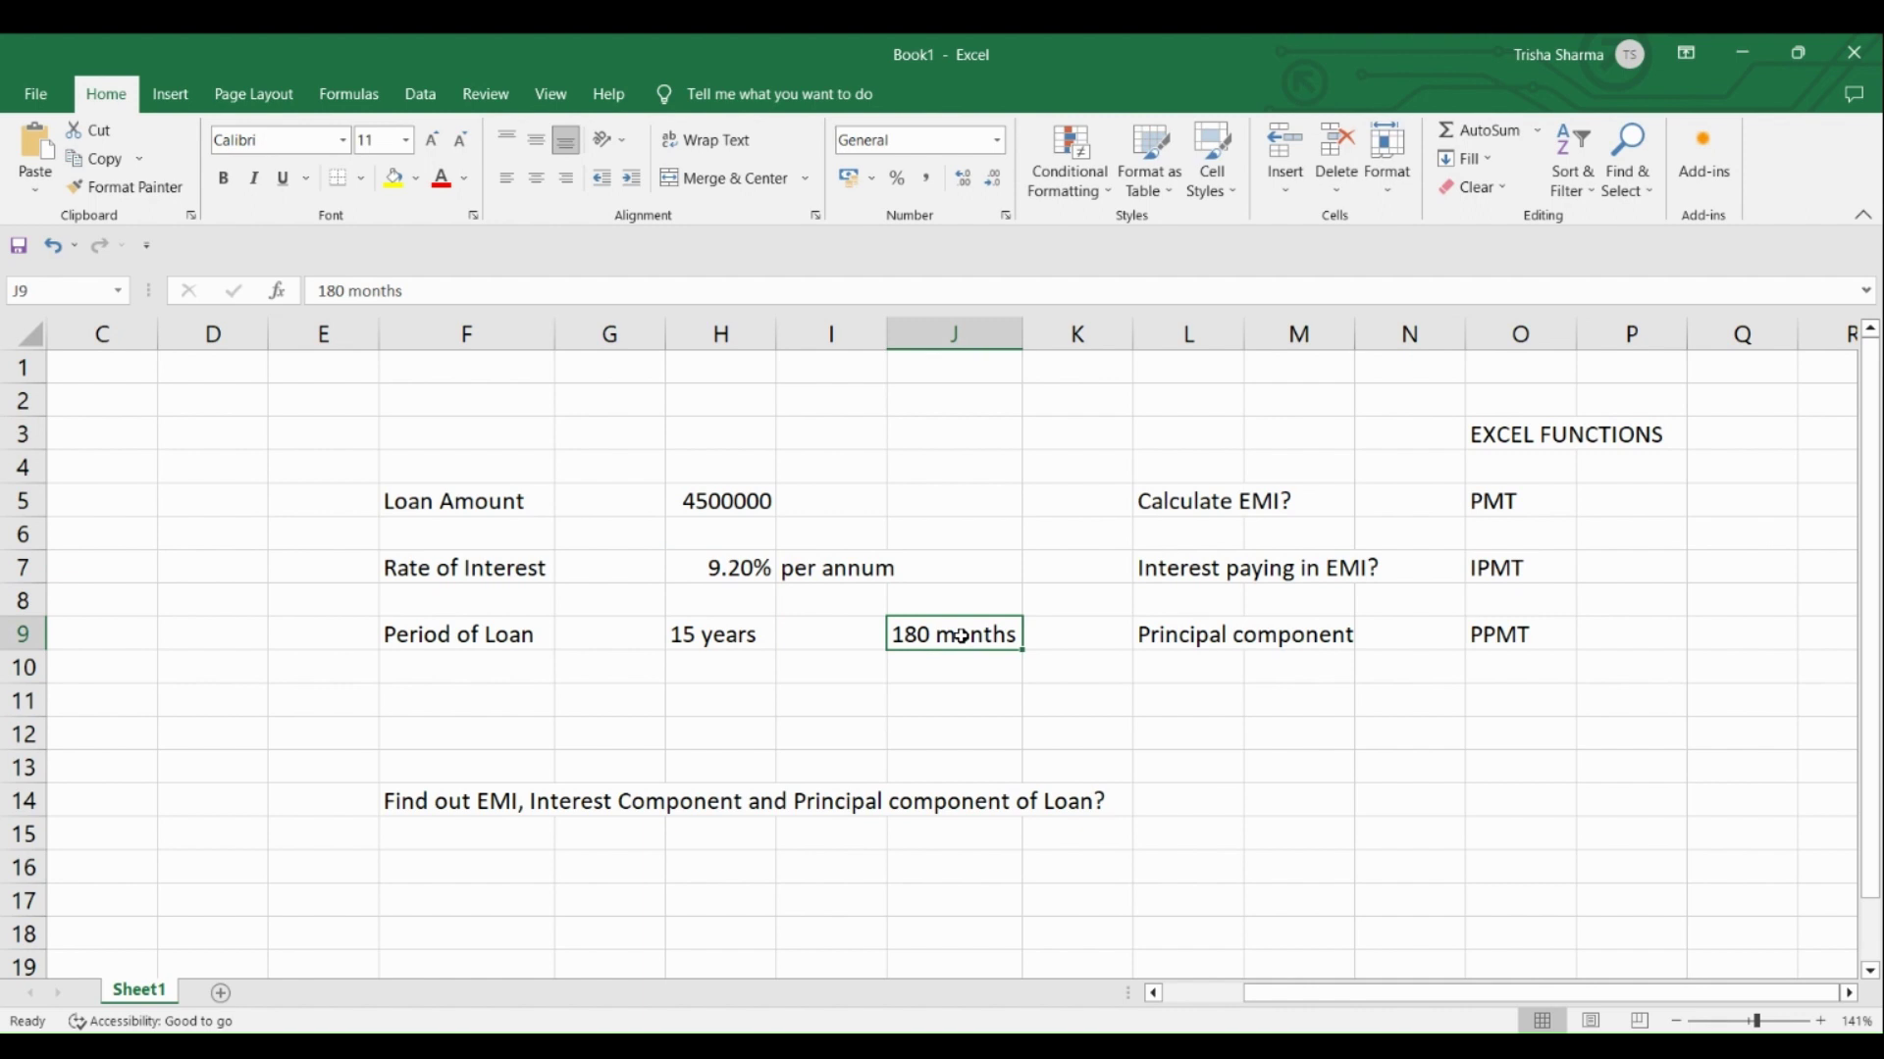
click(1324, 778)
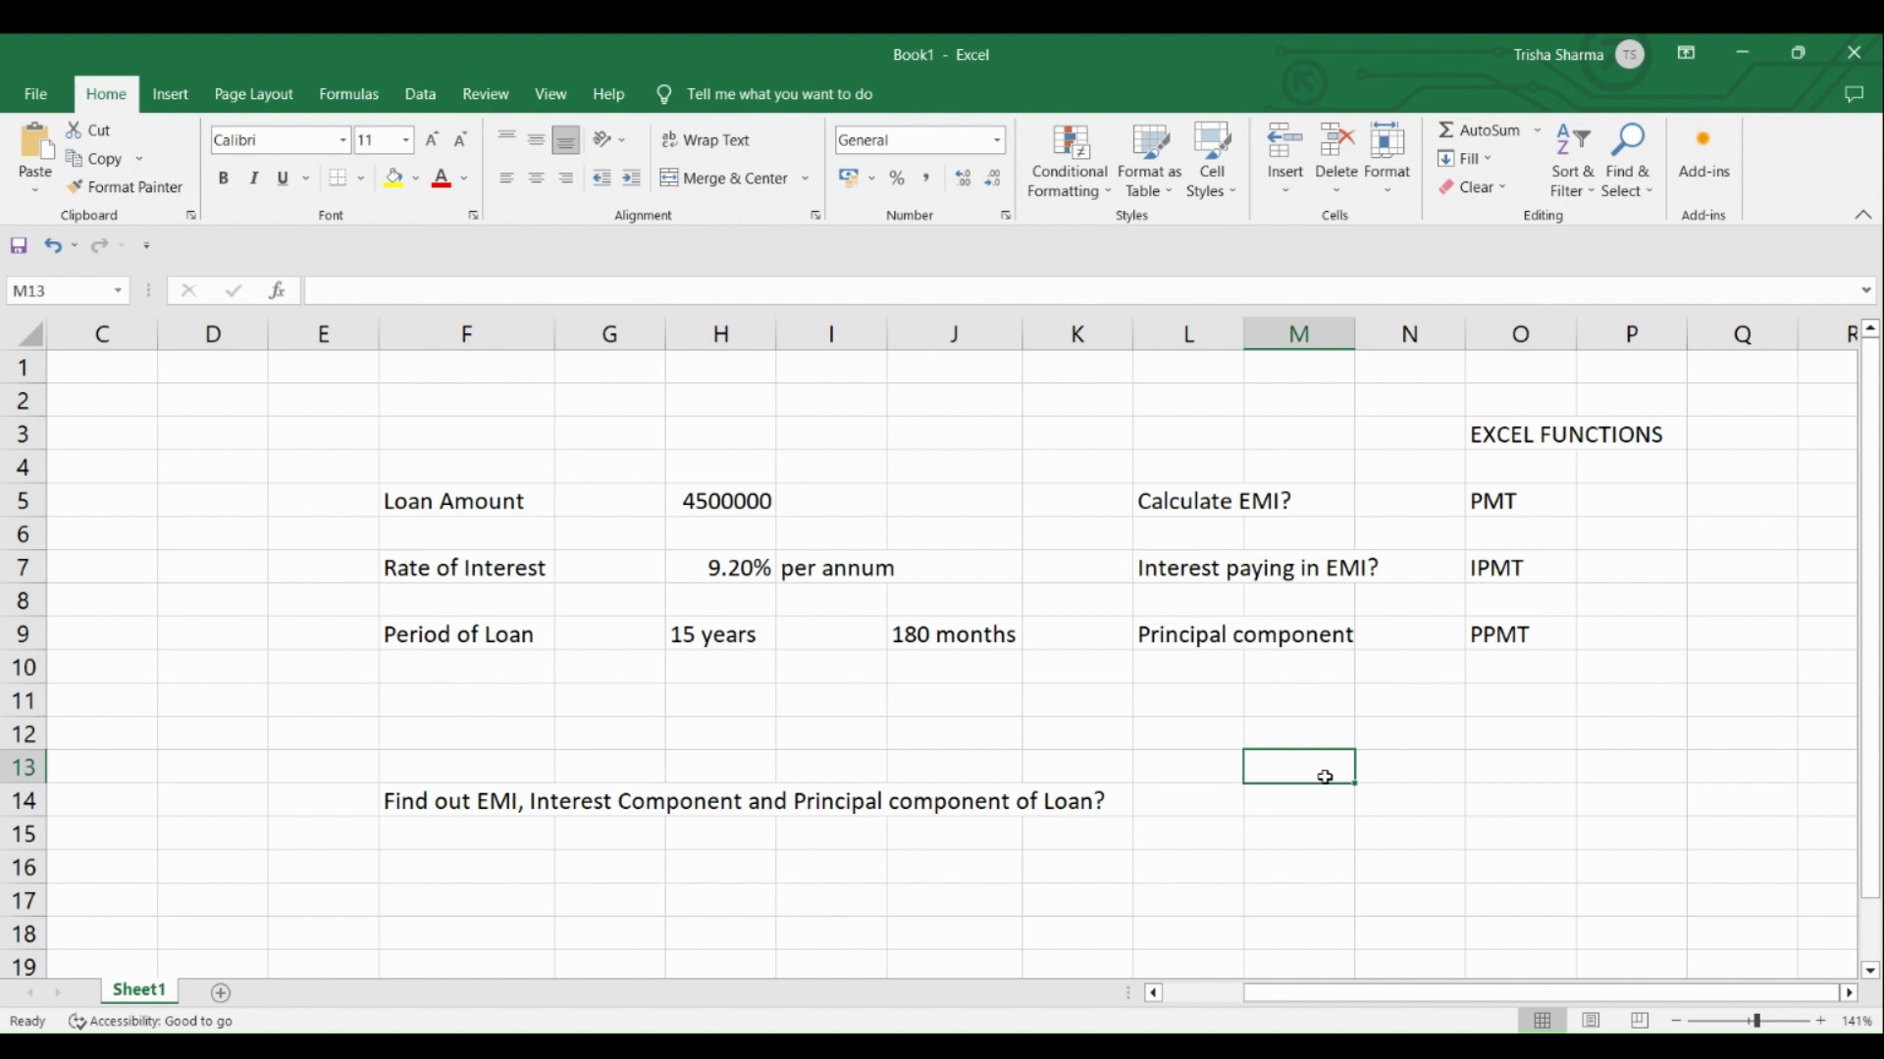
Enter =PMT(9.20%/12,180,-H5) in M13 to get an EMI of ₹46,178.94.
text(=)
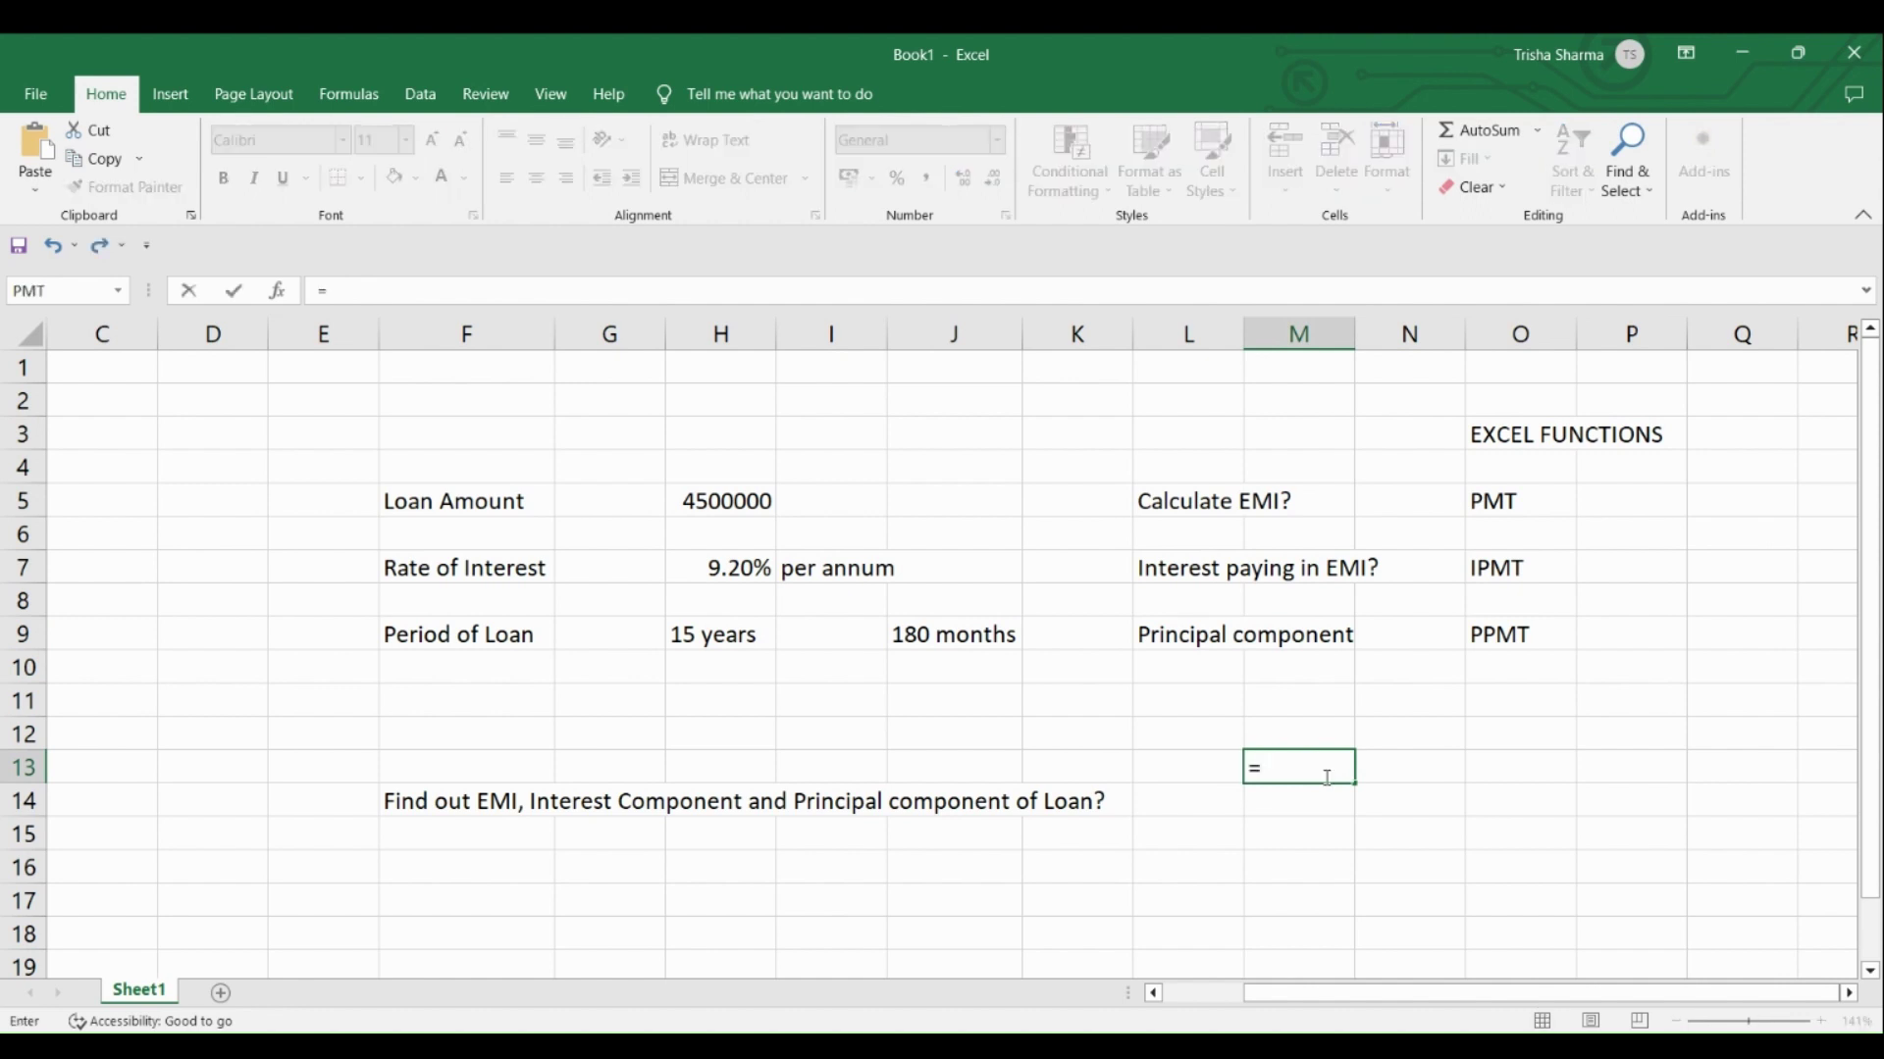
text(PMT(9.20%/12)
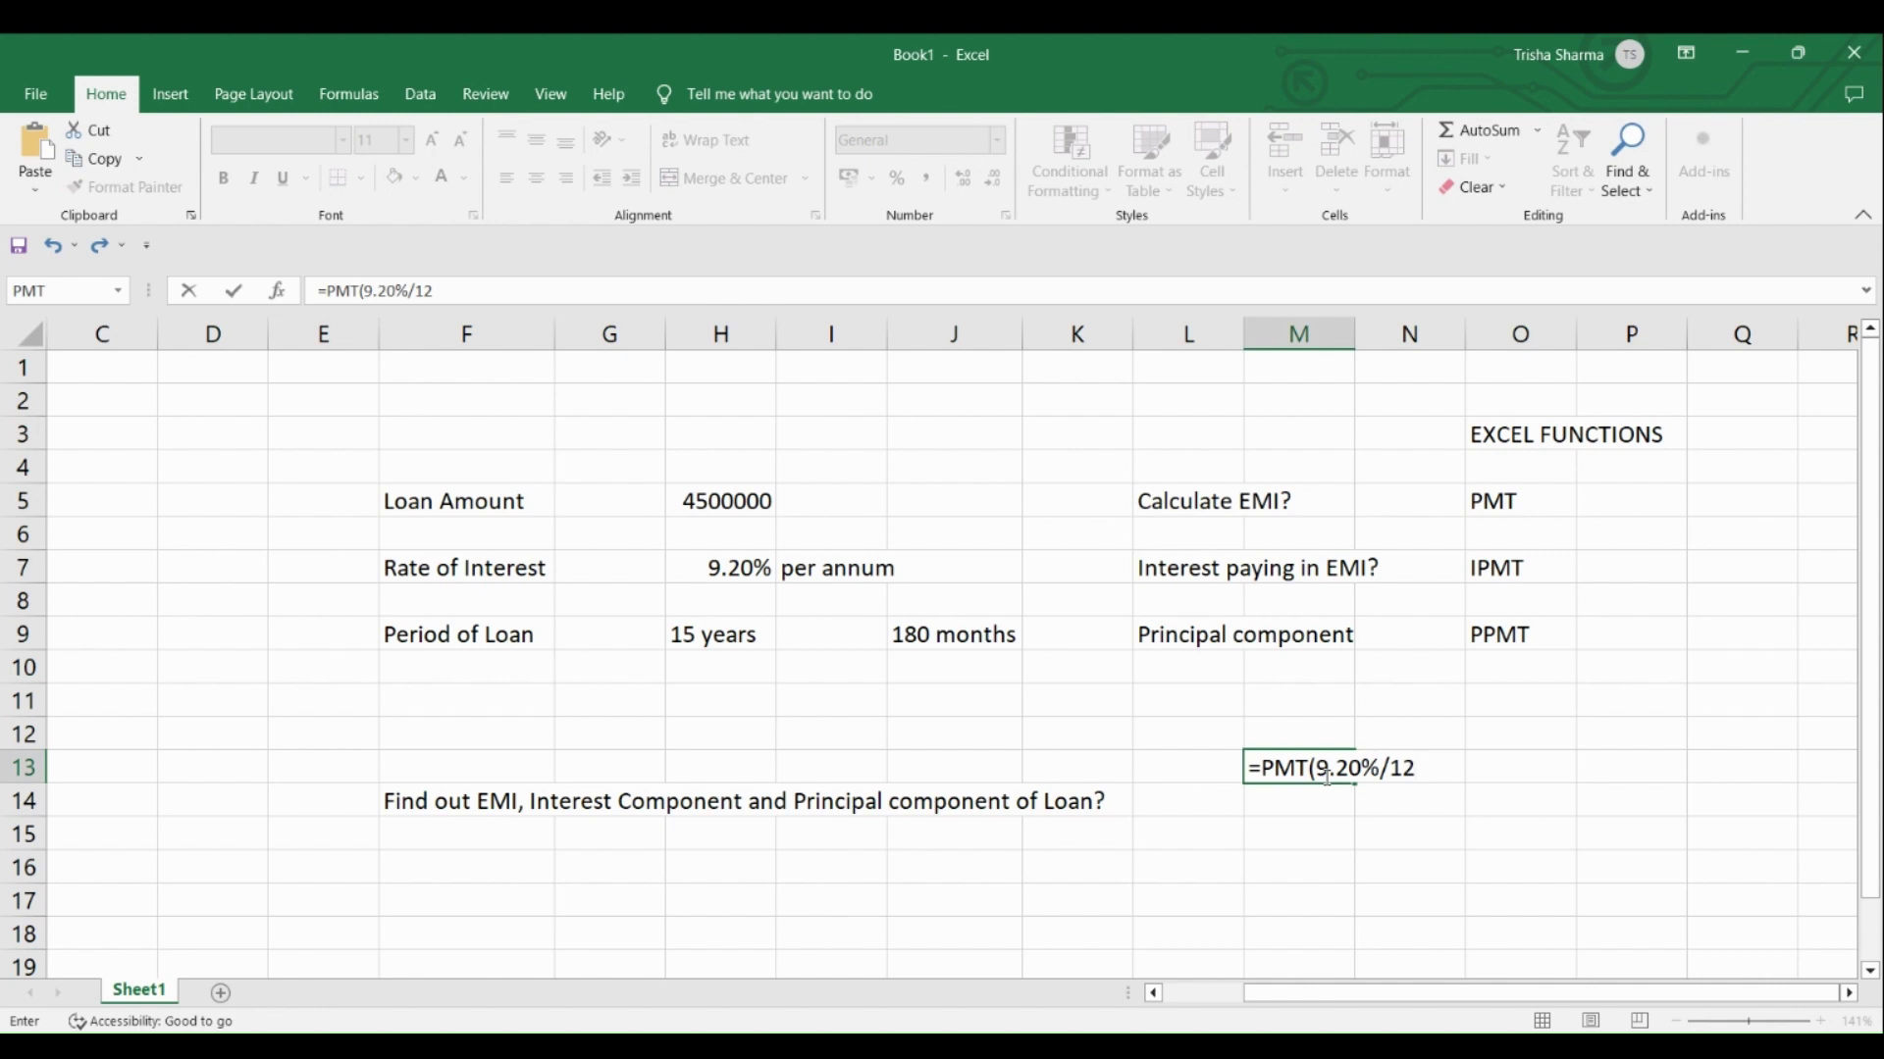
text(,180,-)
click(710, 499)
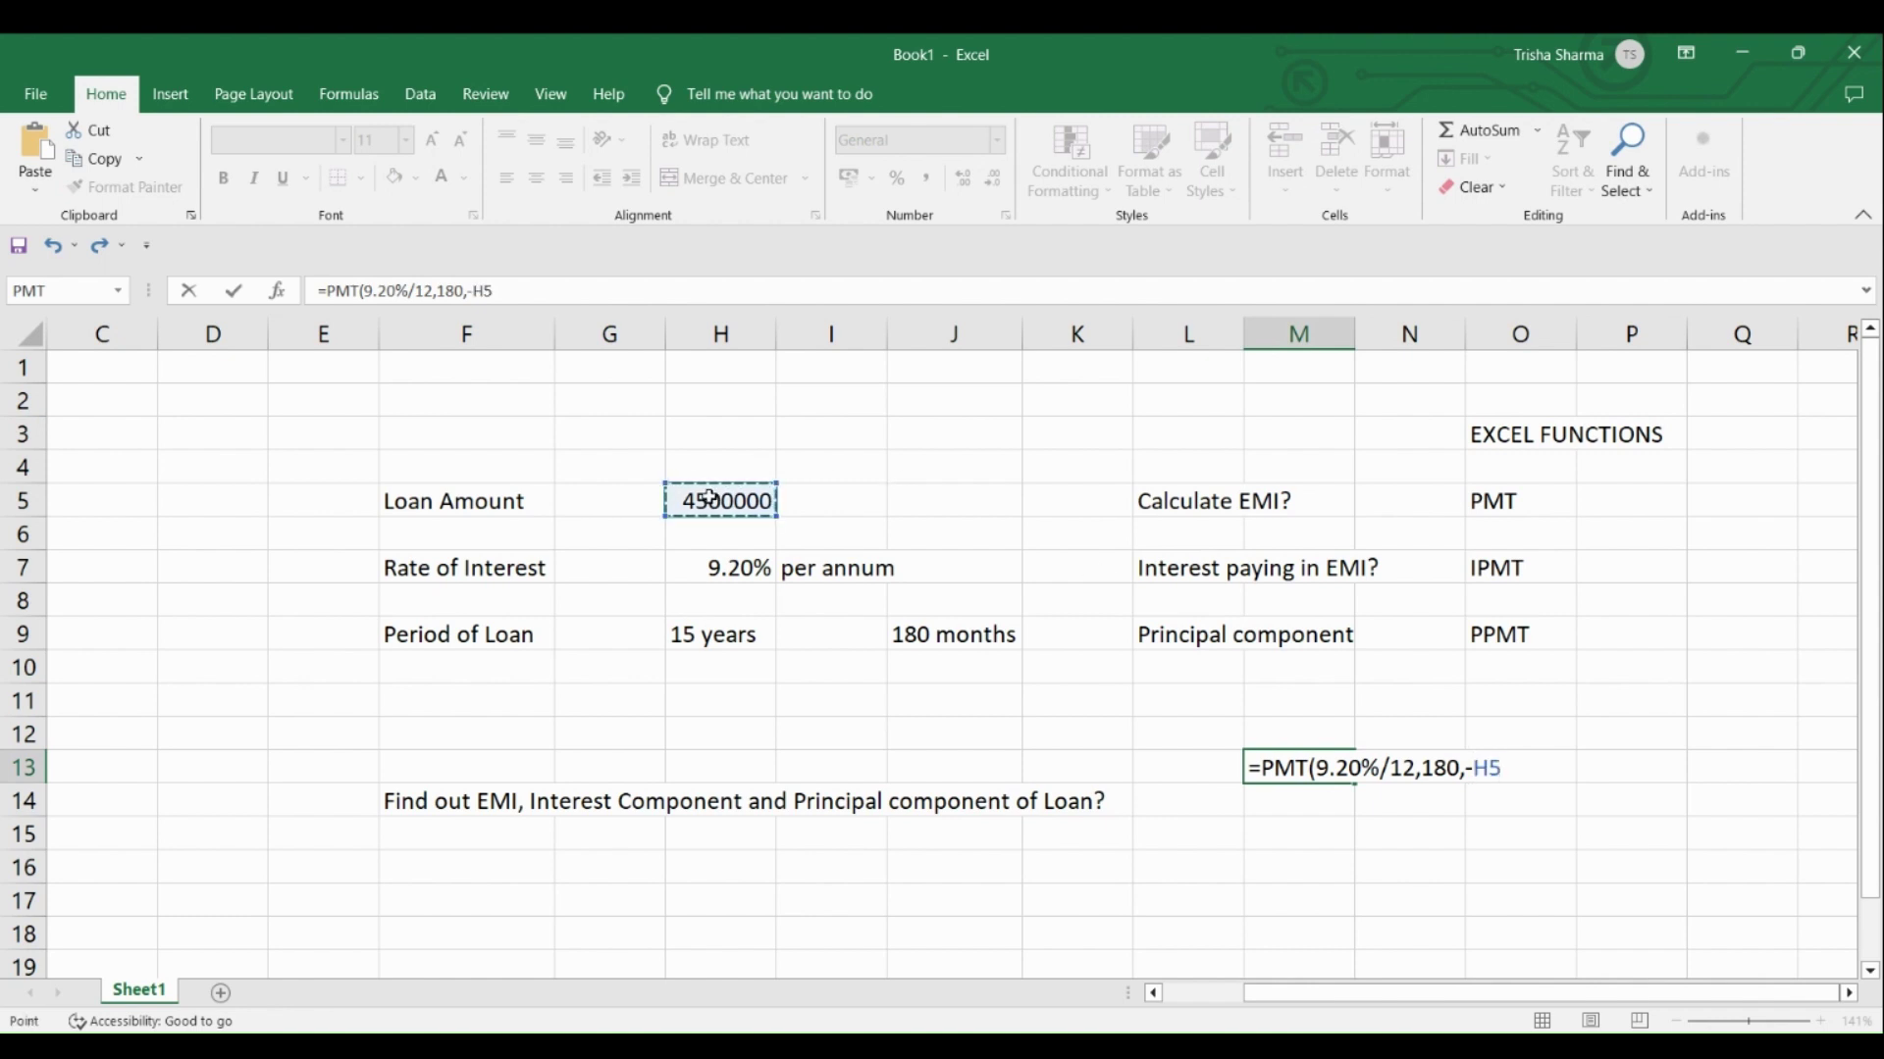
text())
key(Return)
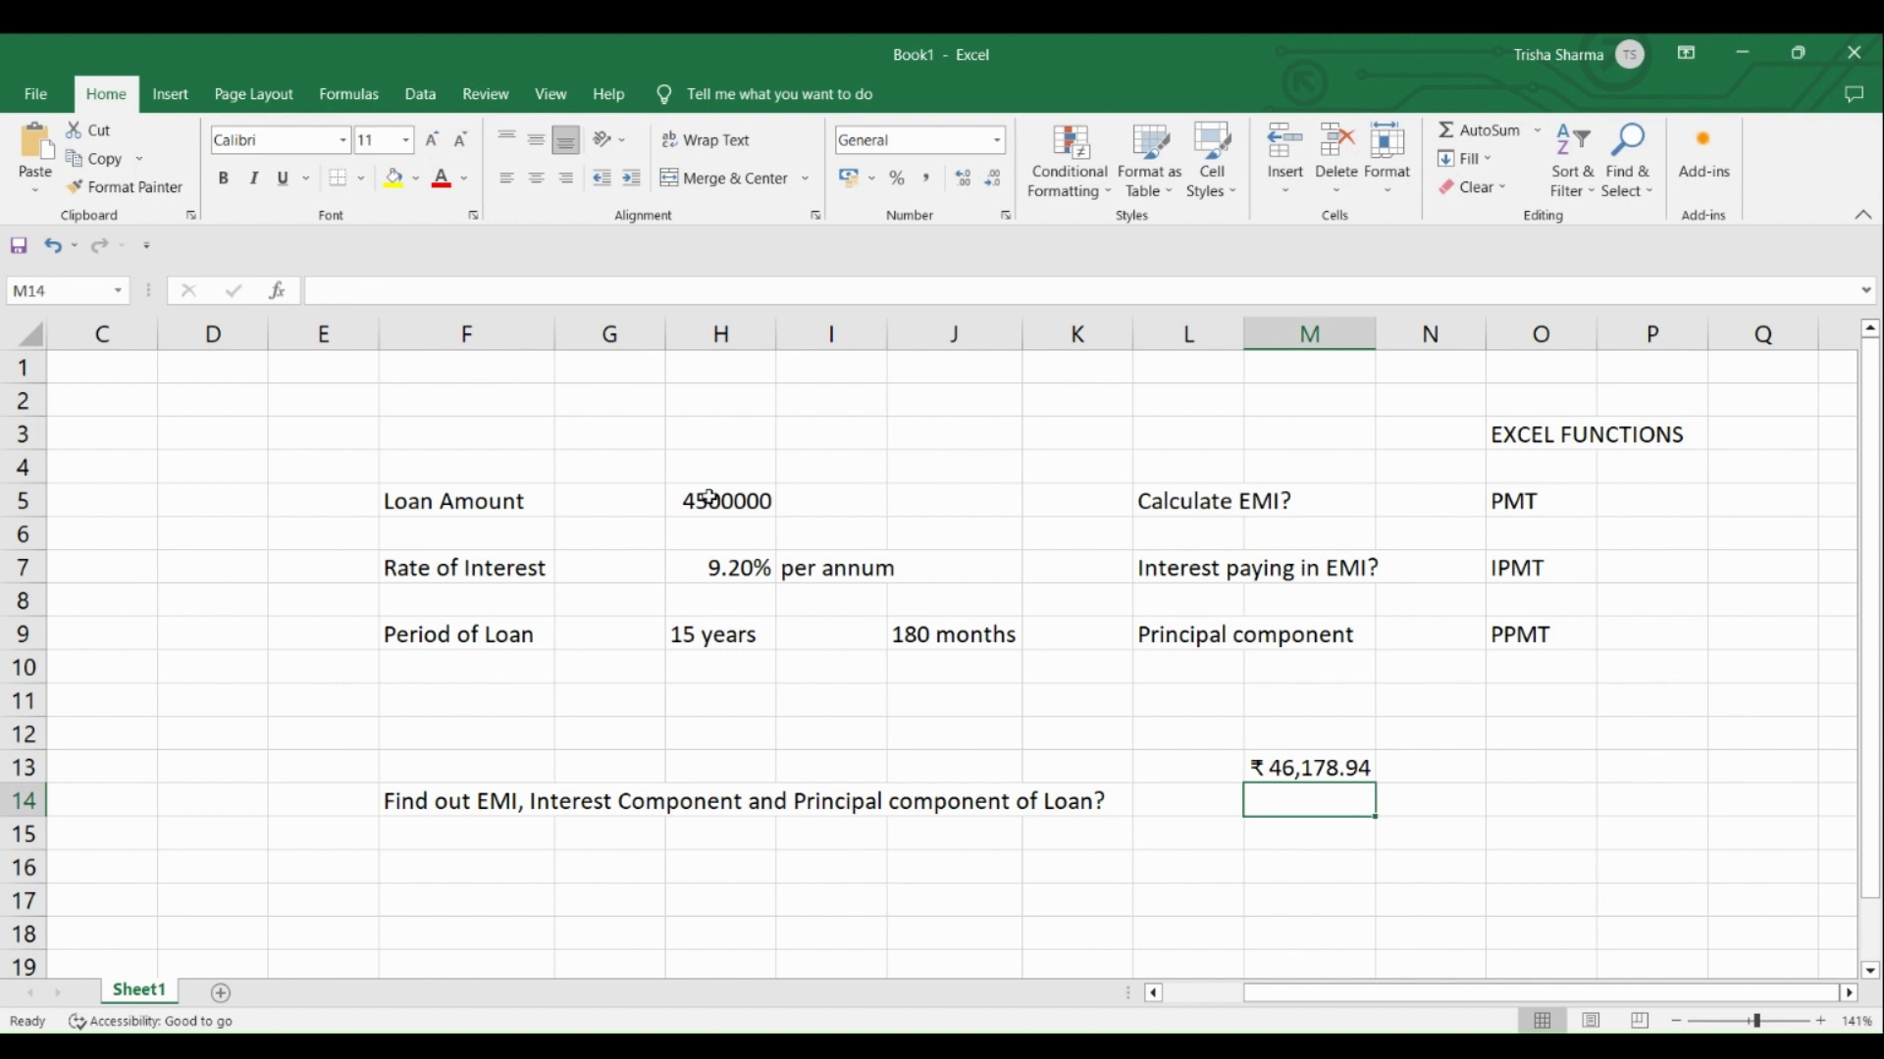
Put 132 in N16 with the label MONTH above it in N15.
click(938, 641)
click(1451, 856)
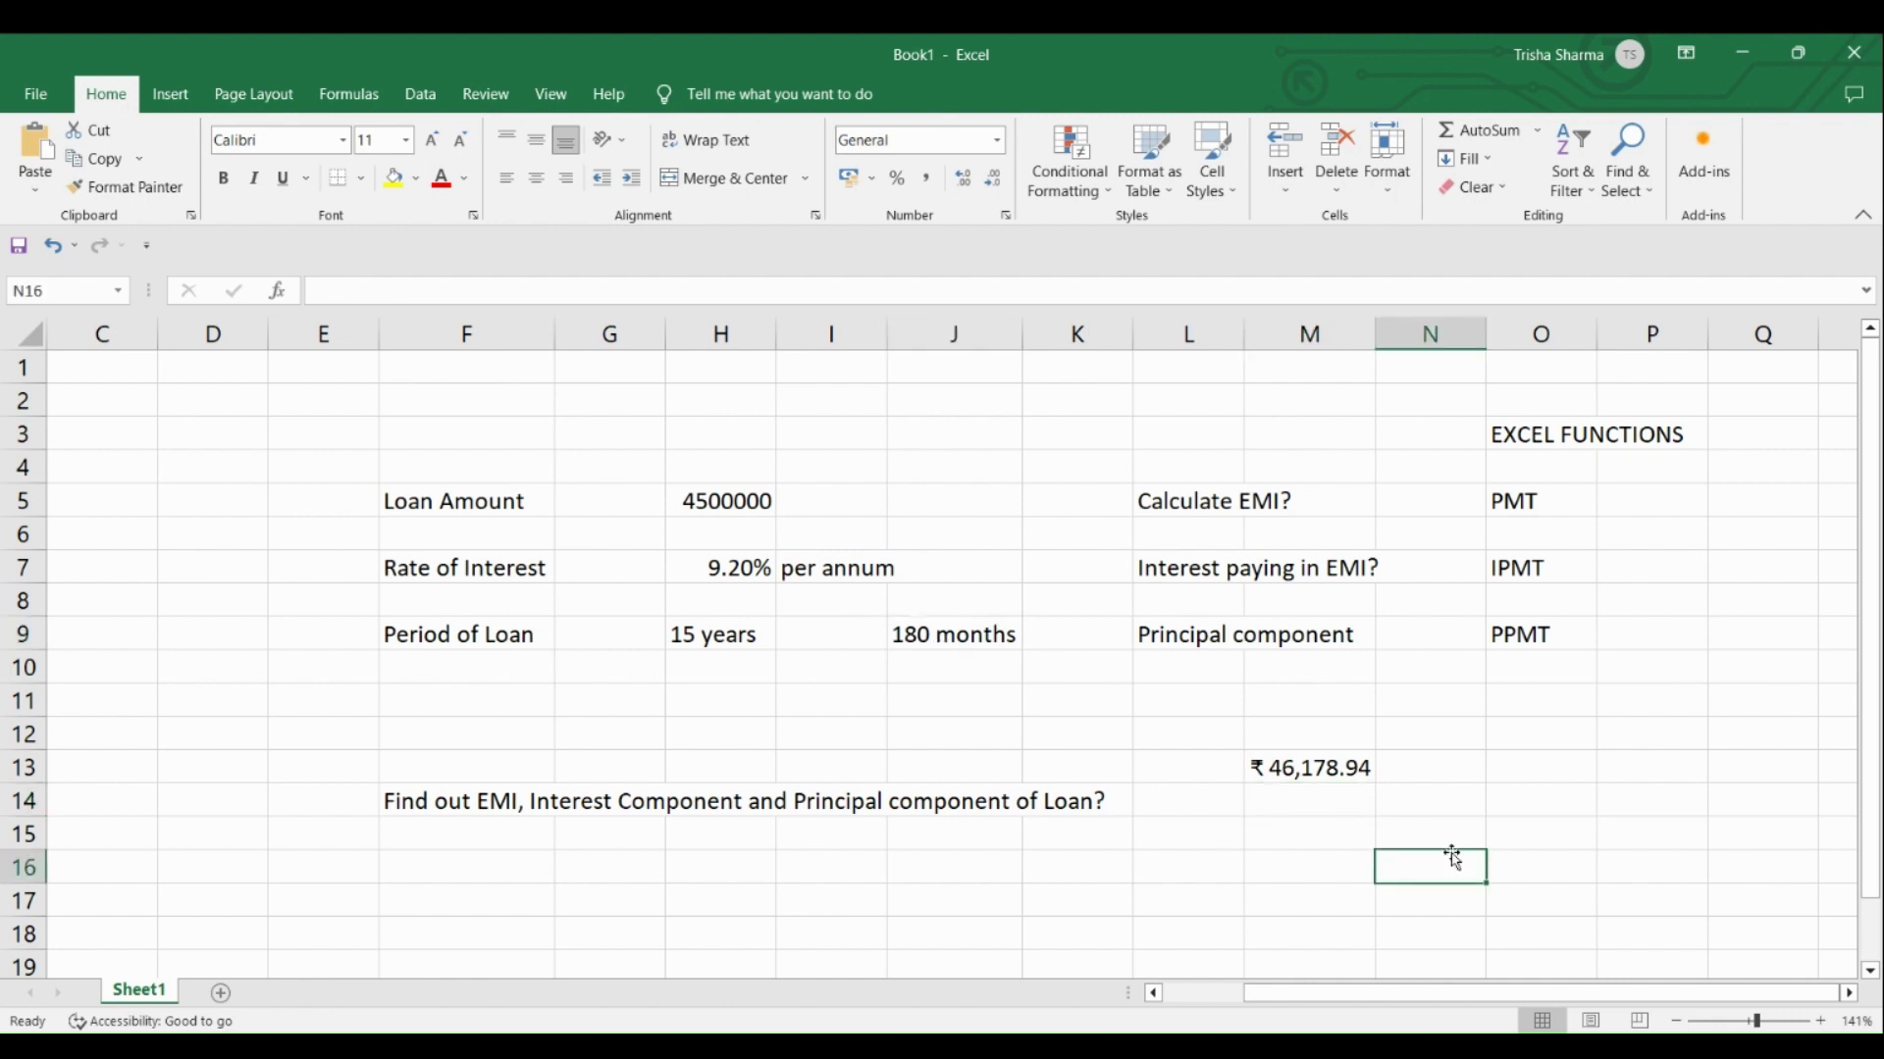
text(132)
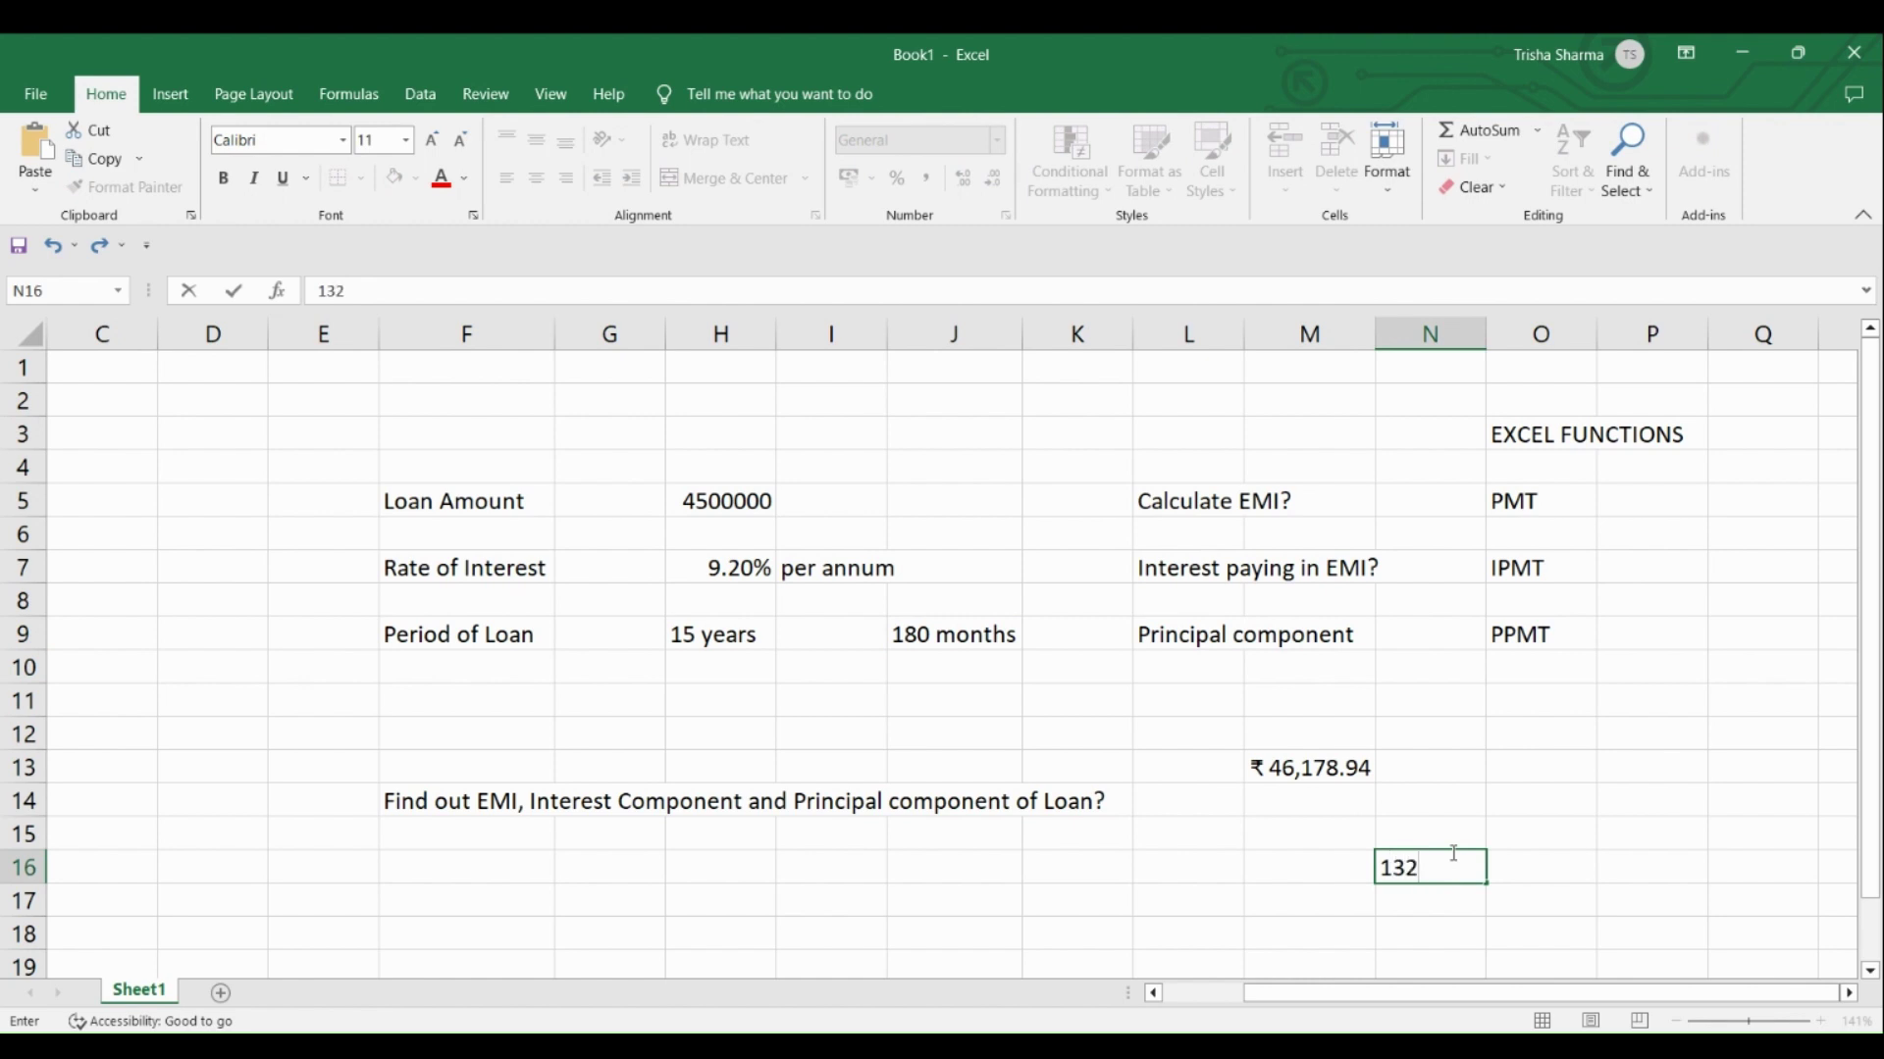
key(Up)
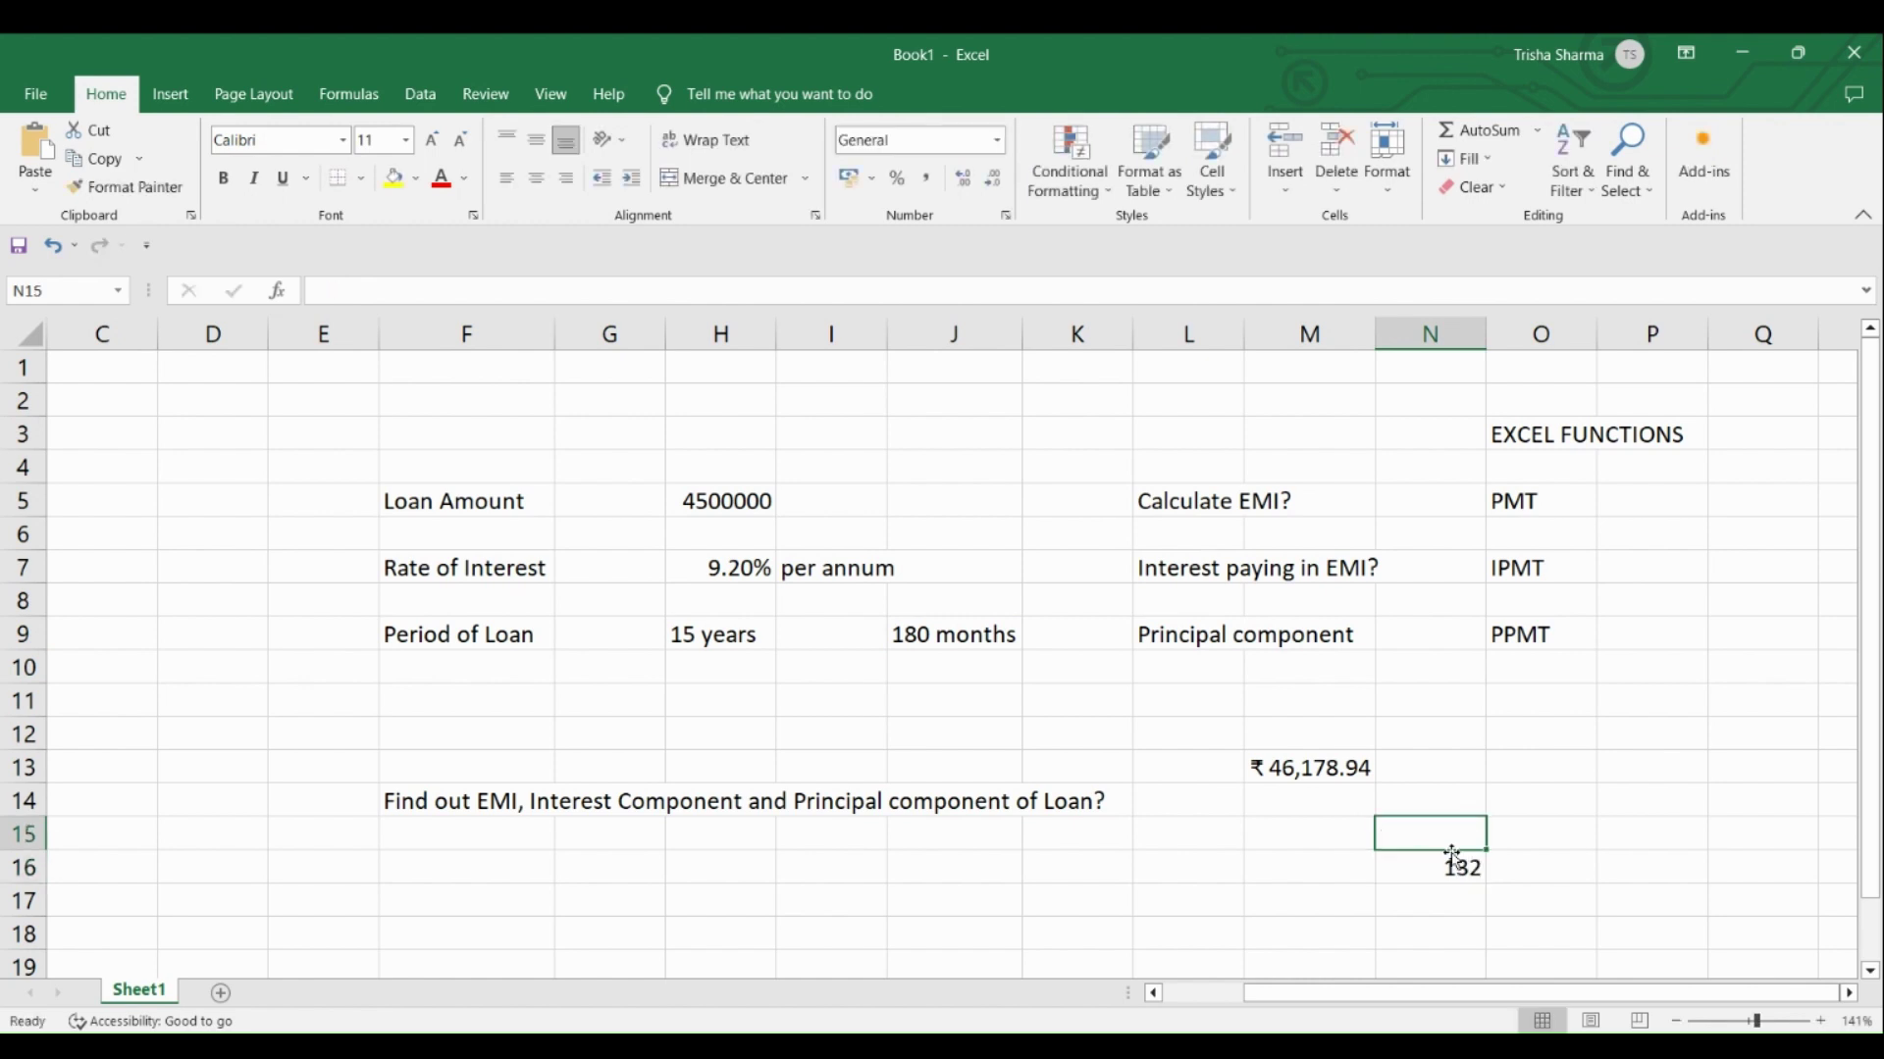
text(MONTH)
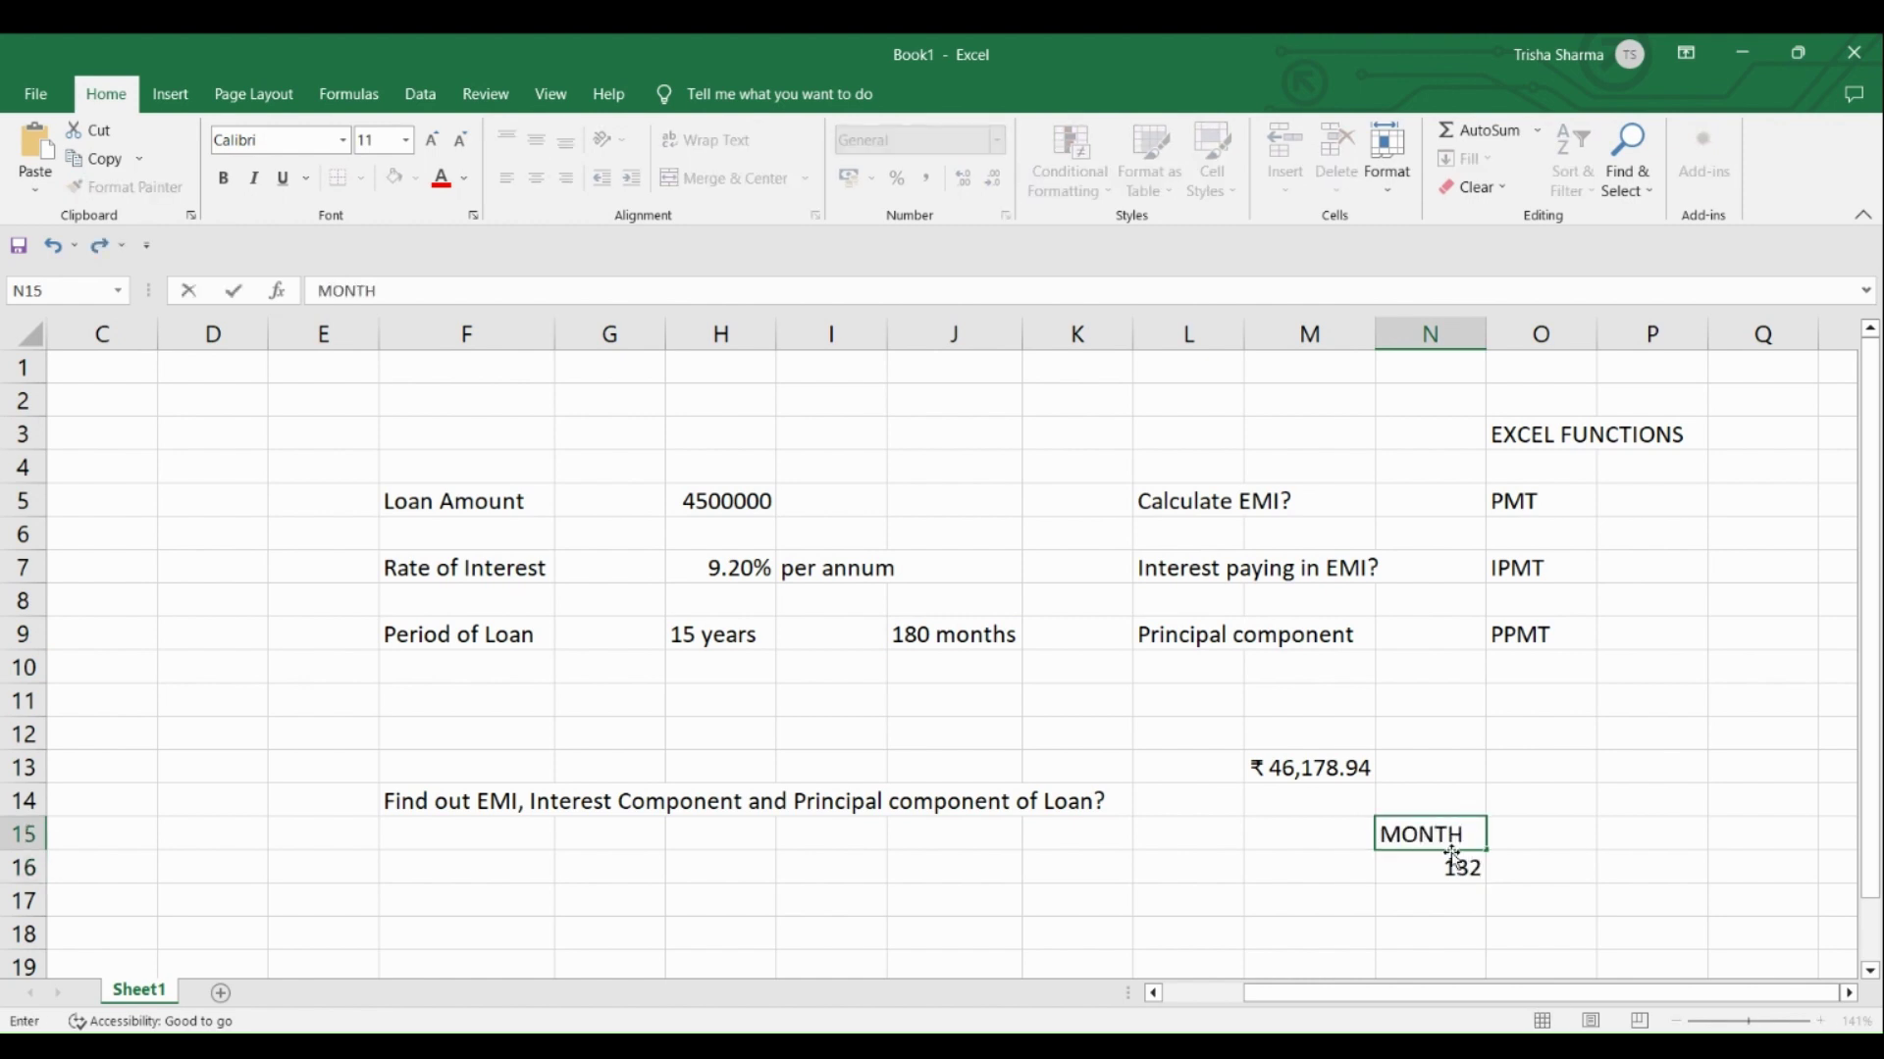
key(Return)
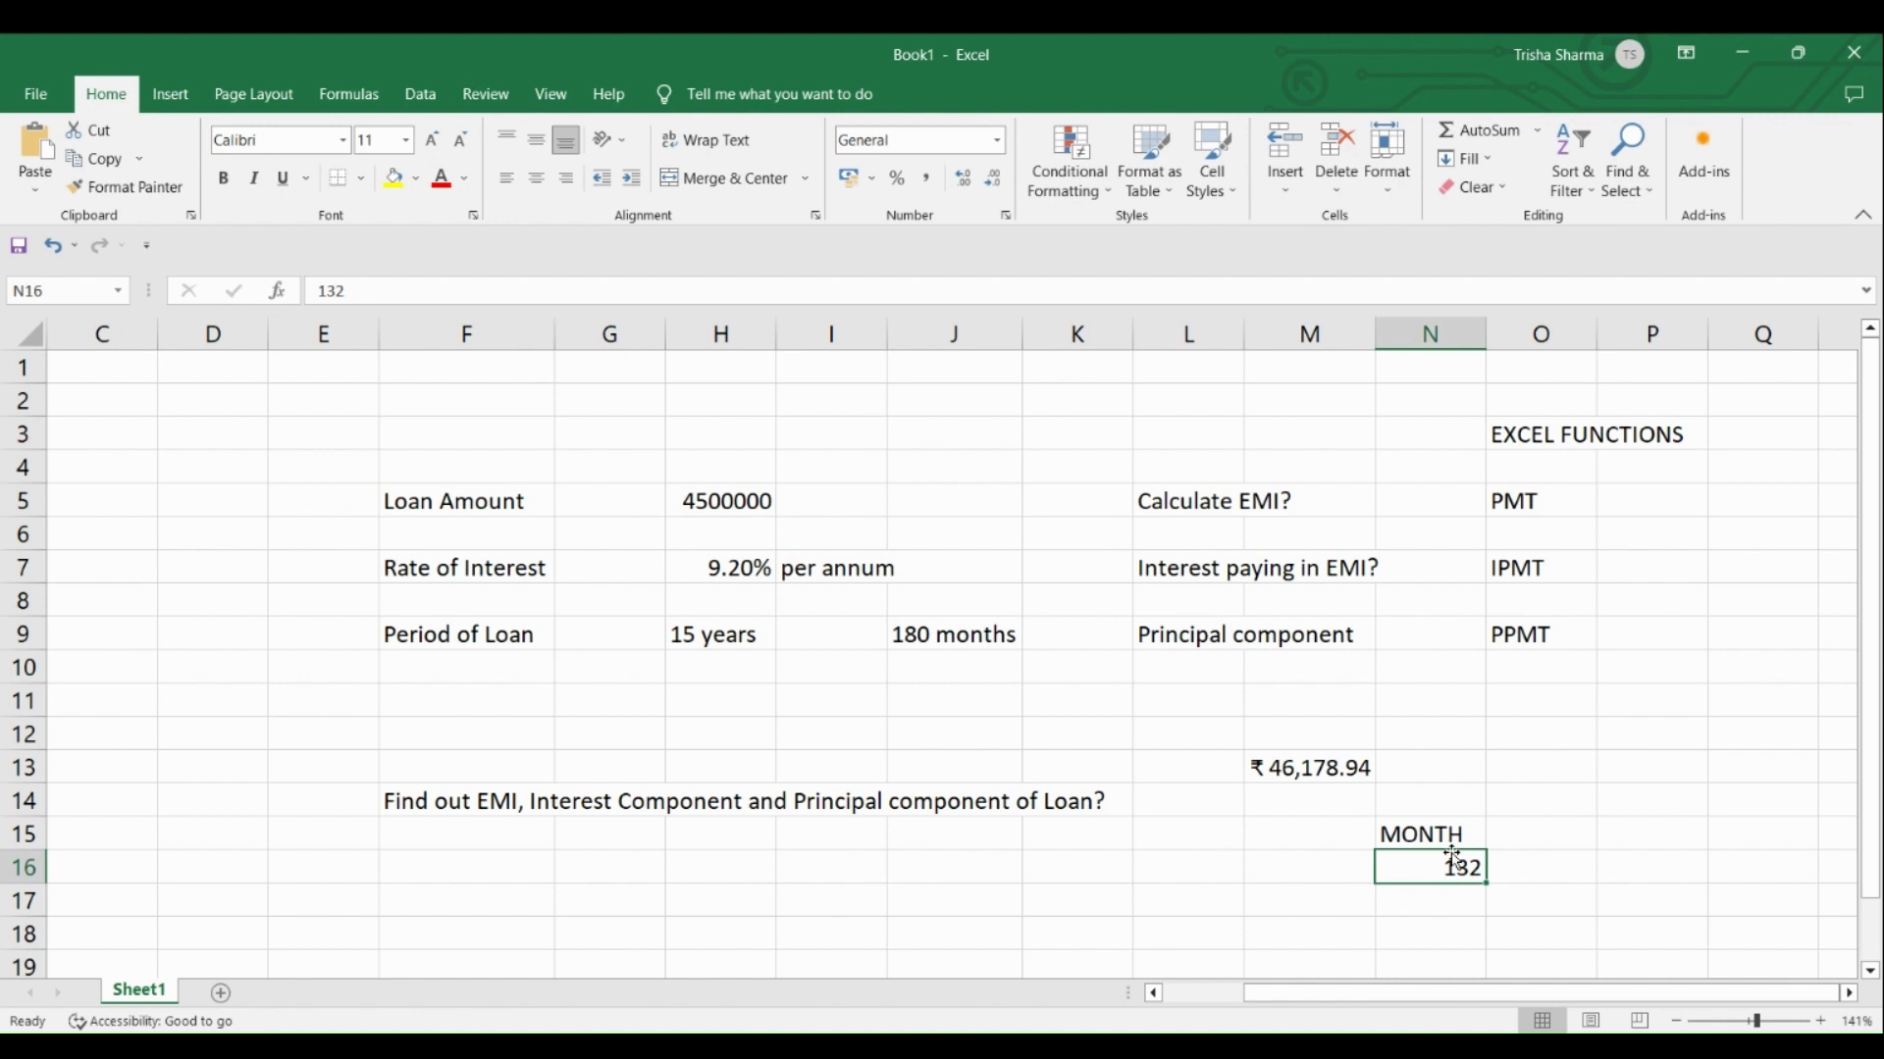
key(Right)
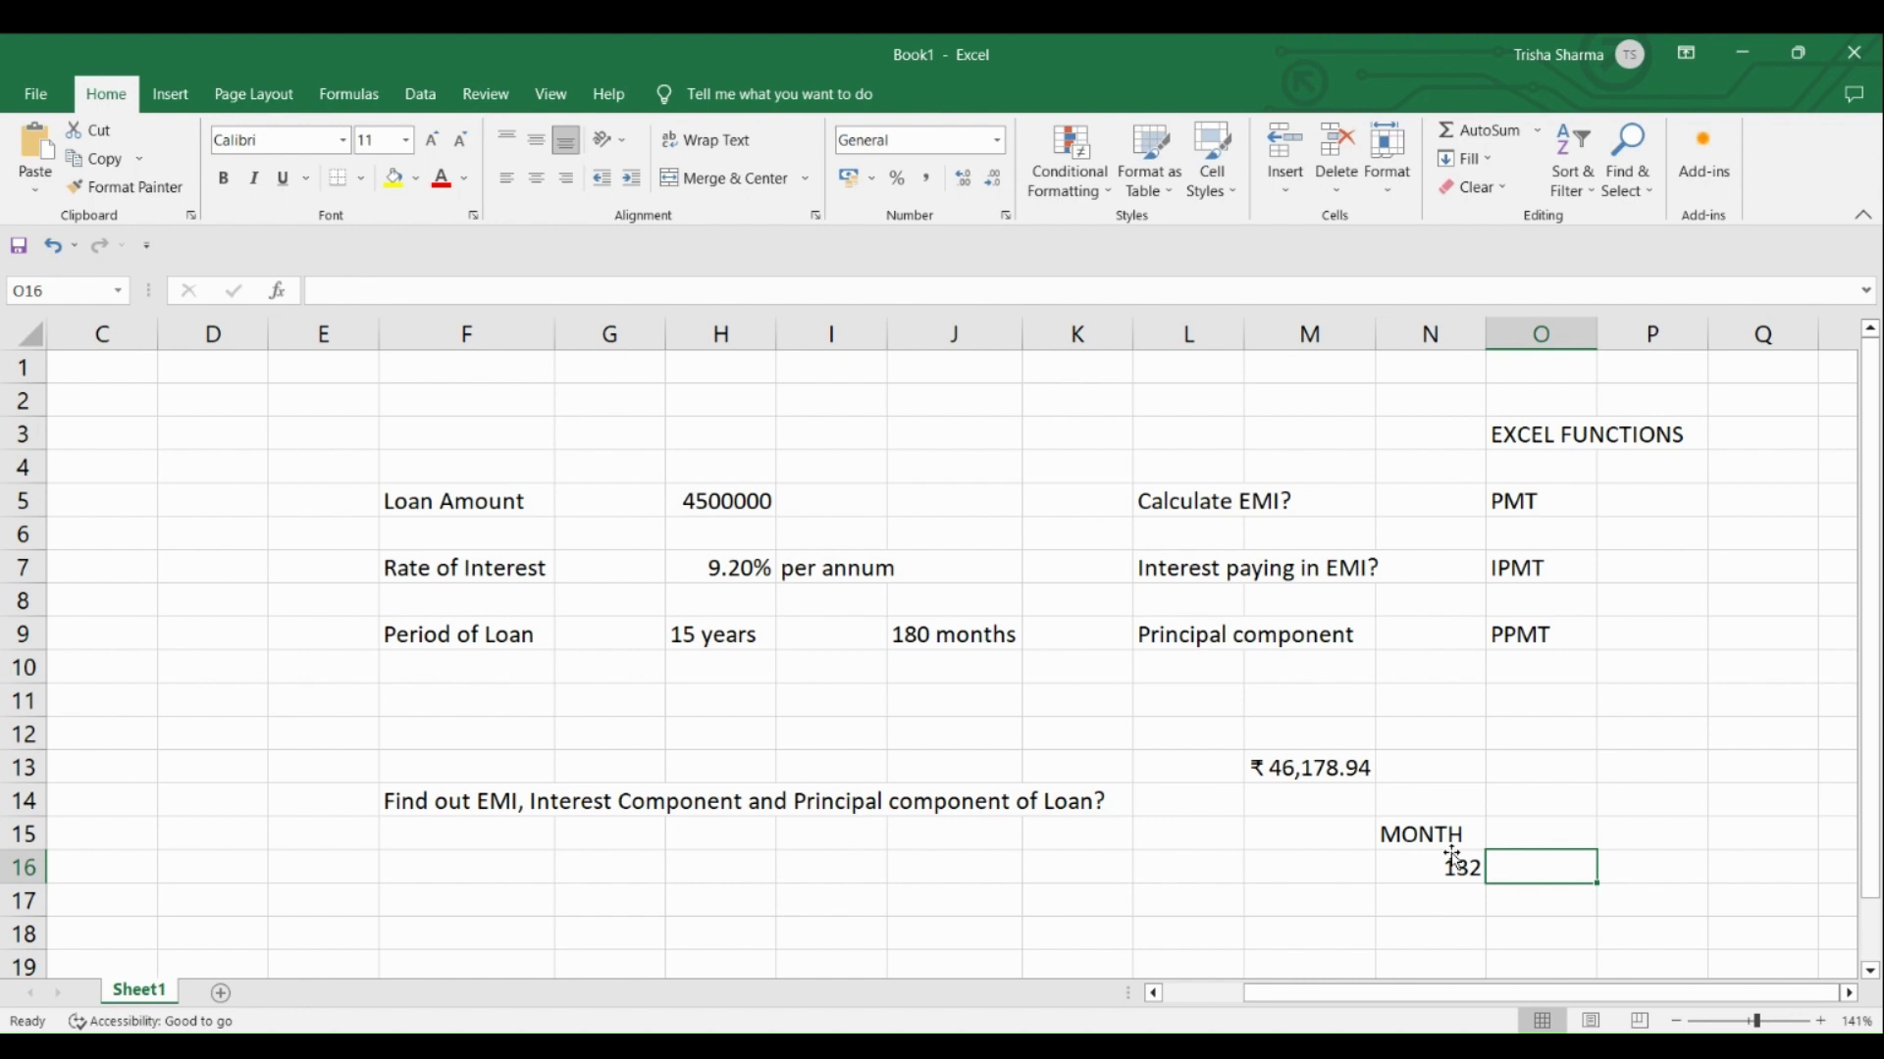
key(Right)
key(Right)
key(Right)
key(Right)
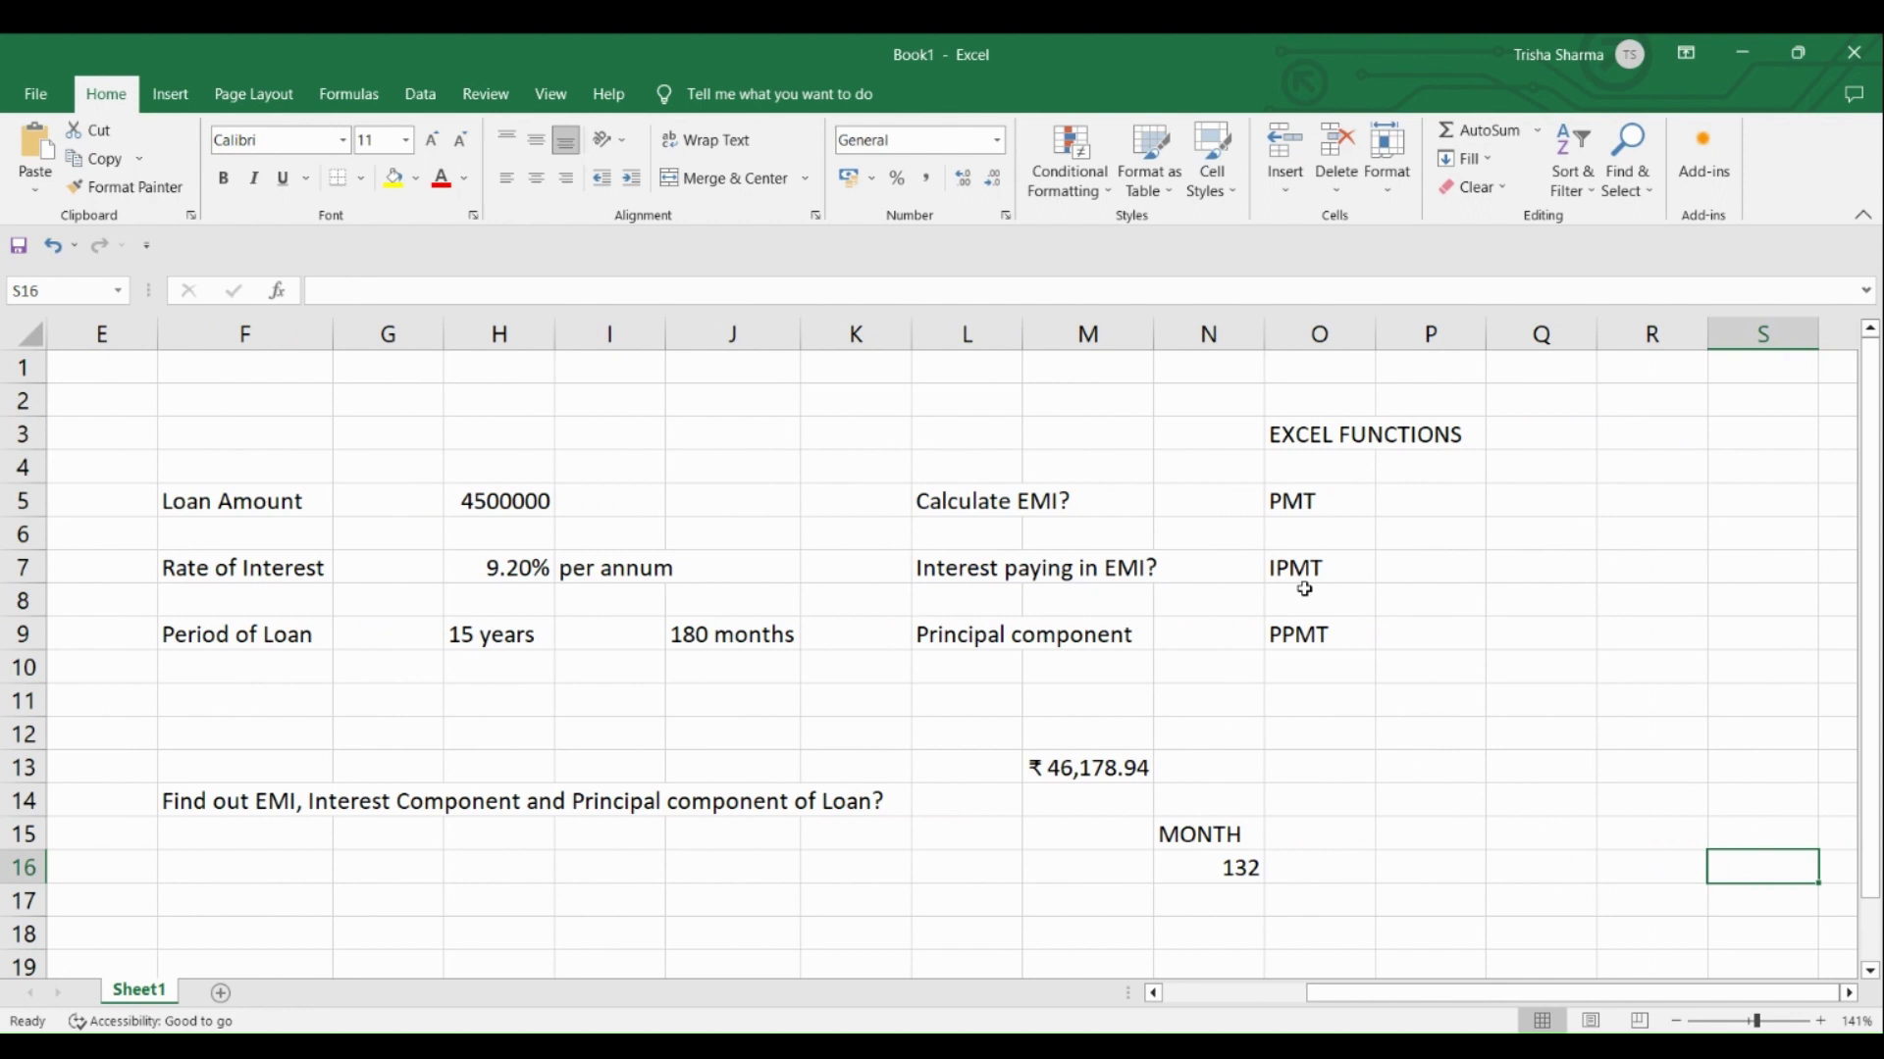
Enter =IPMT(9.20%/12,132,180,-H5) in P12, giving ₹14,416.33 interest for month 132.
click(1406, 731)
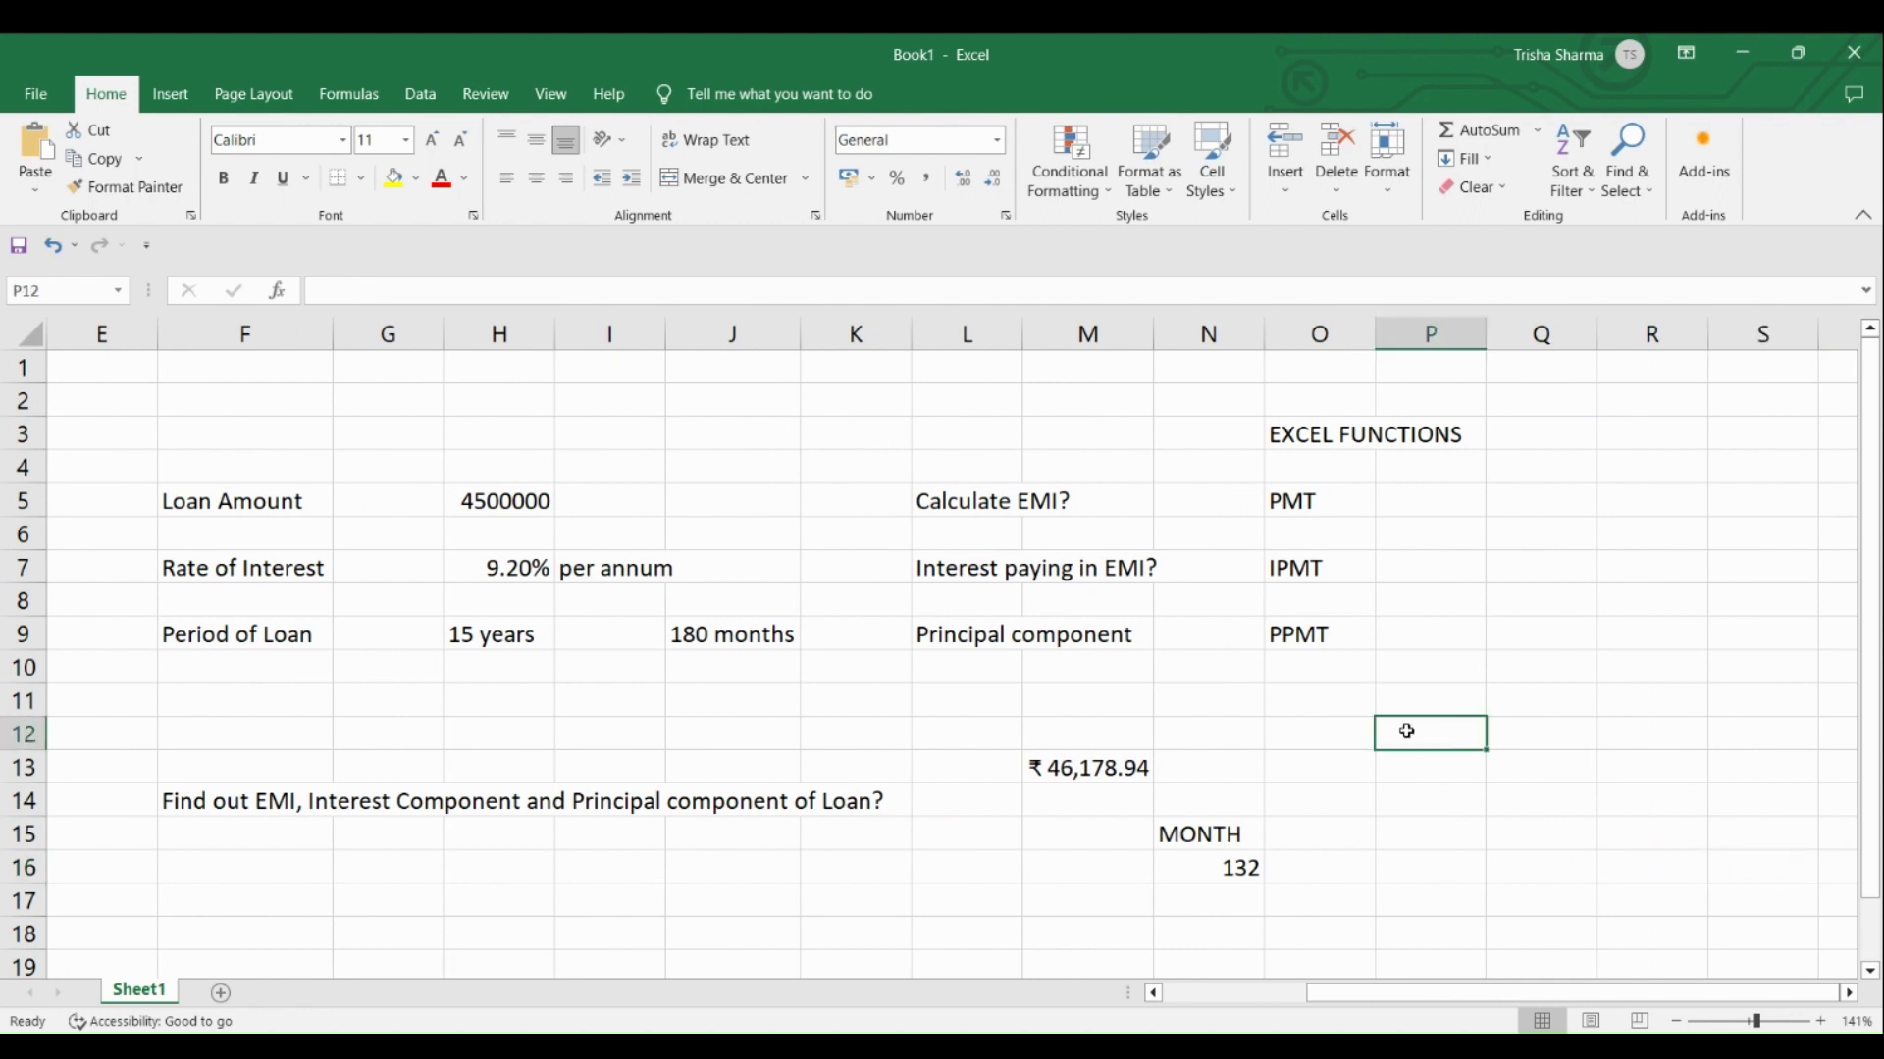
text(=IP)
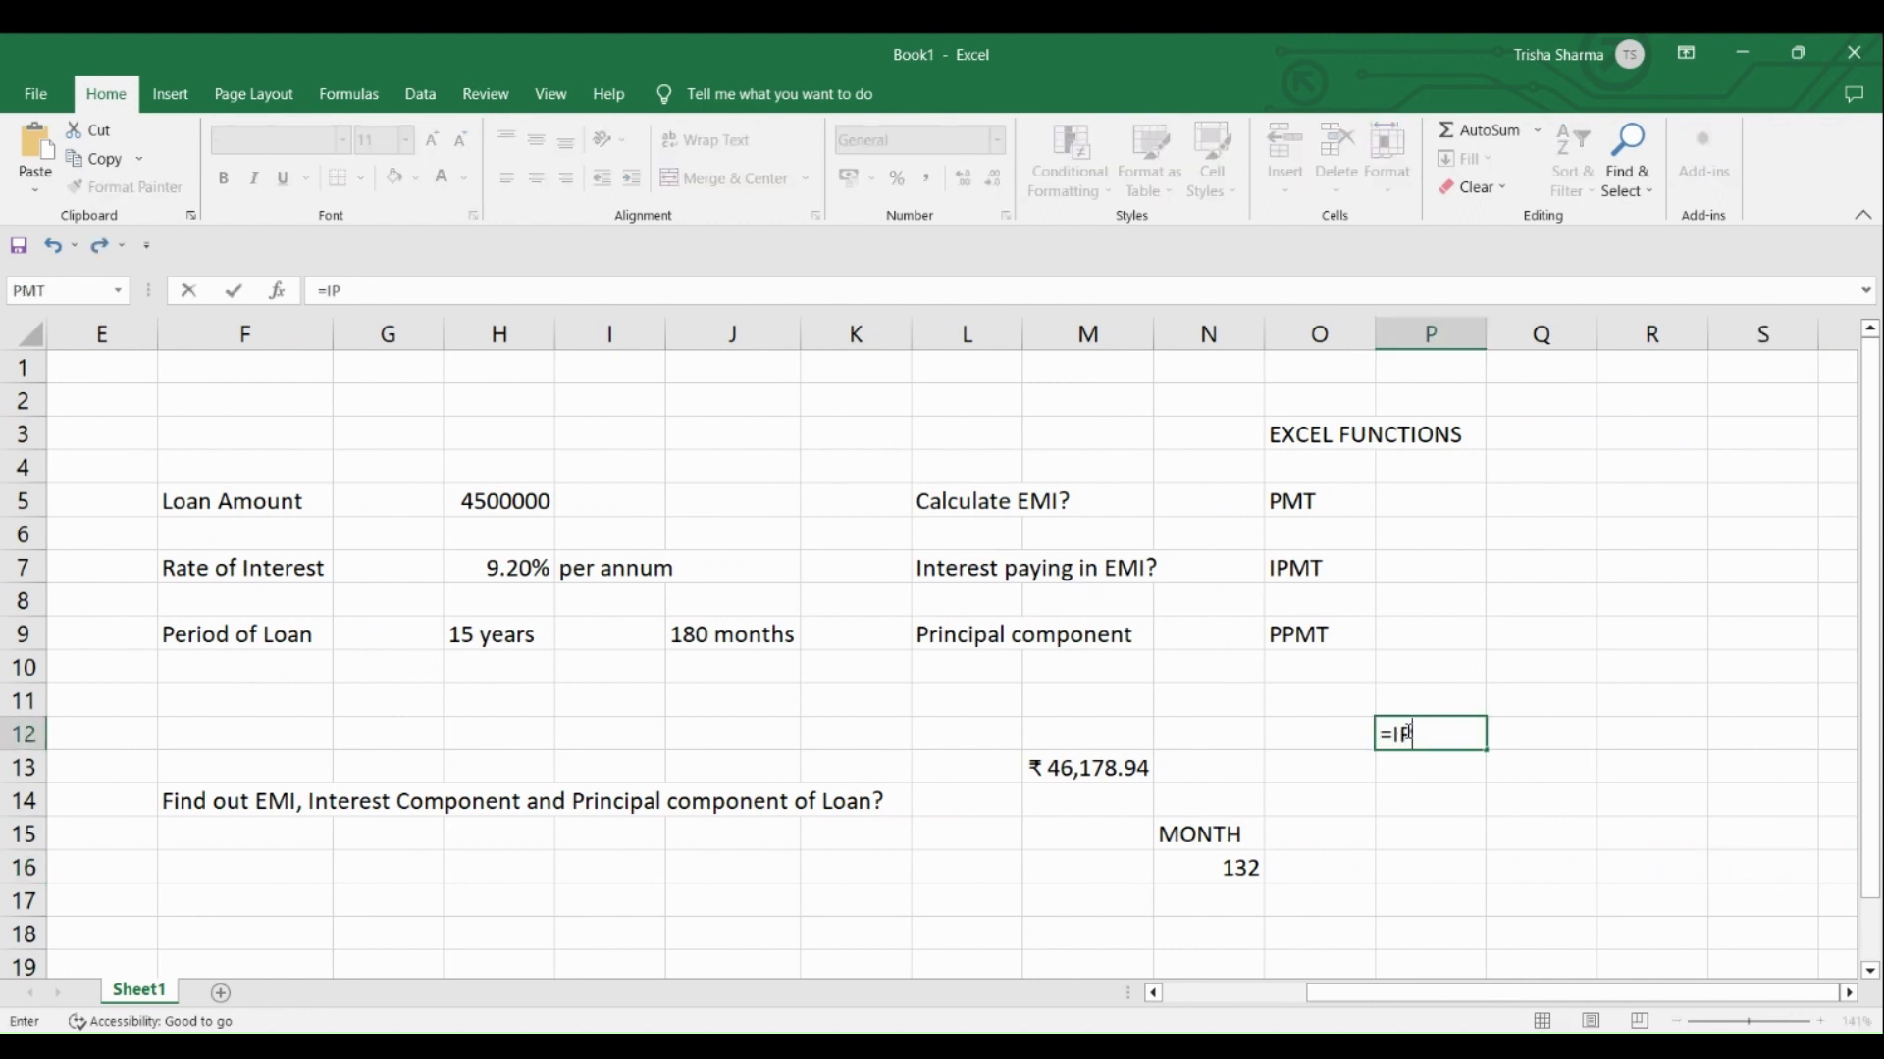
text(MT(9.20)
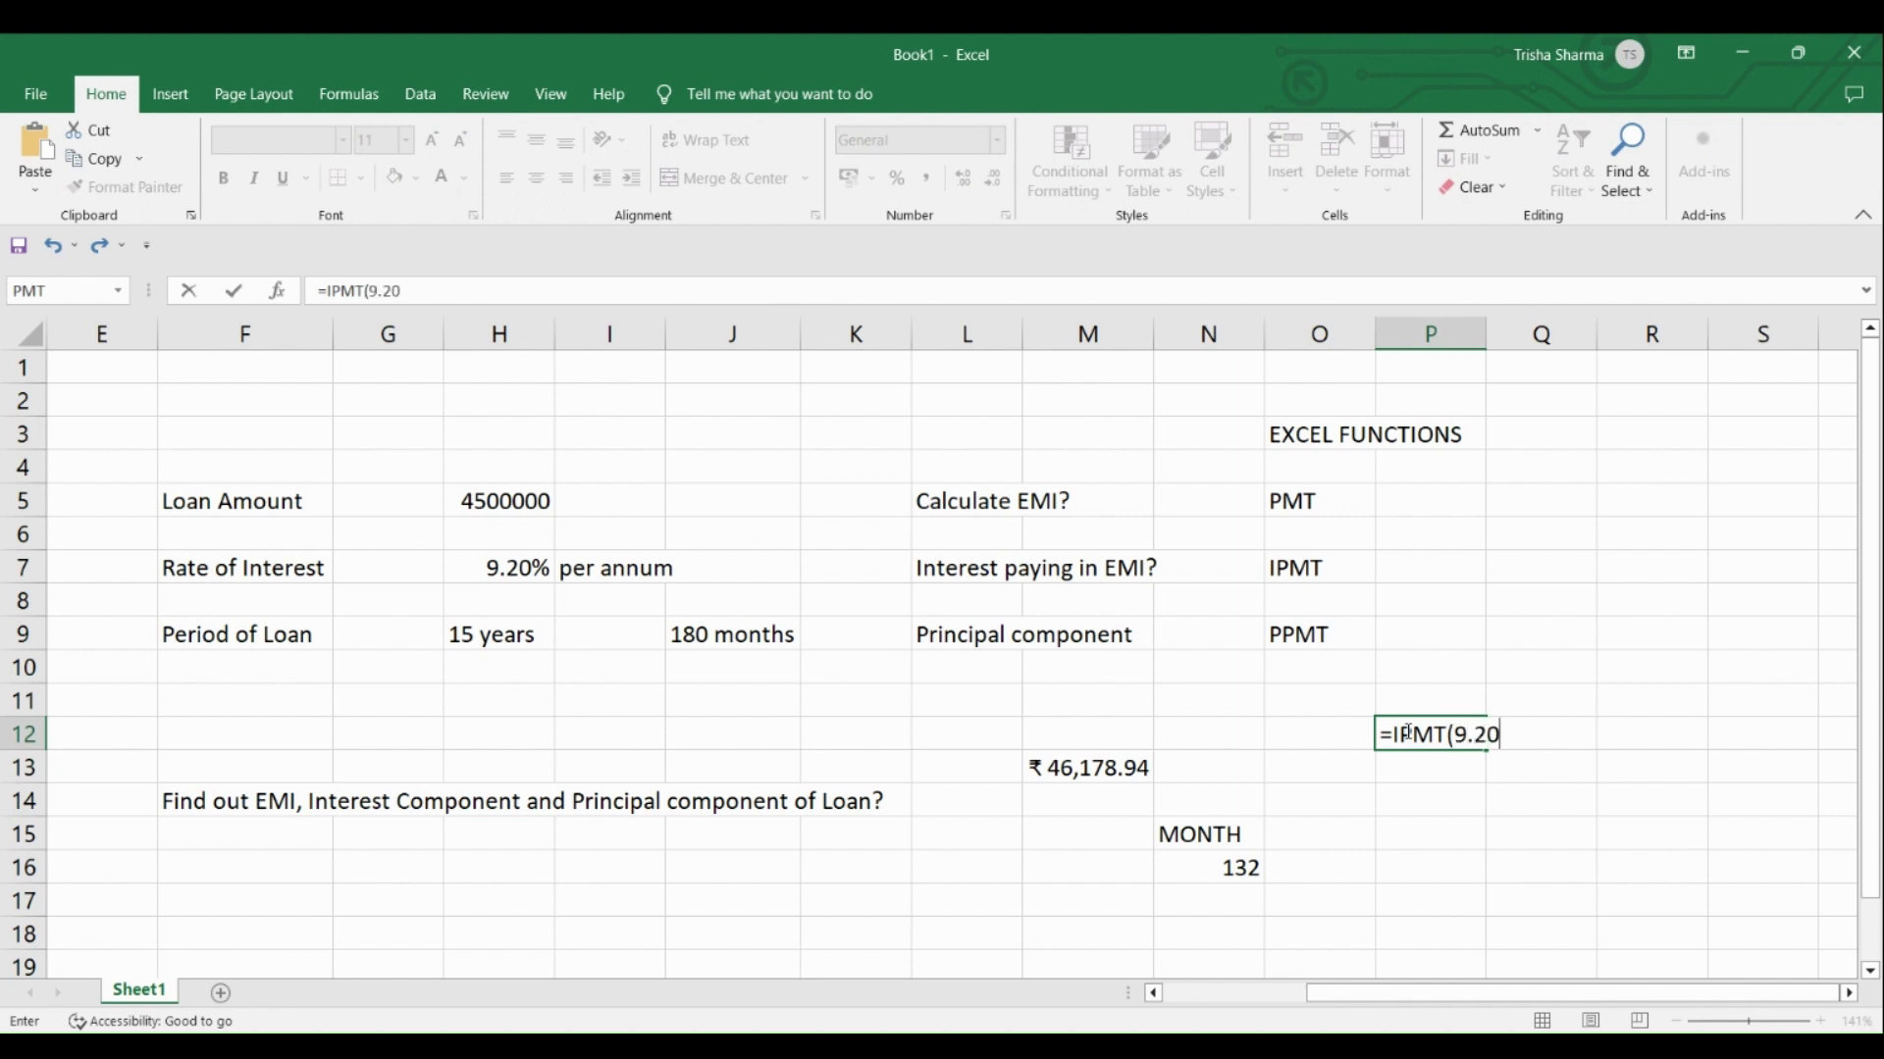
text(%/12,132)
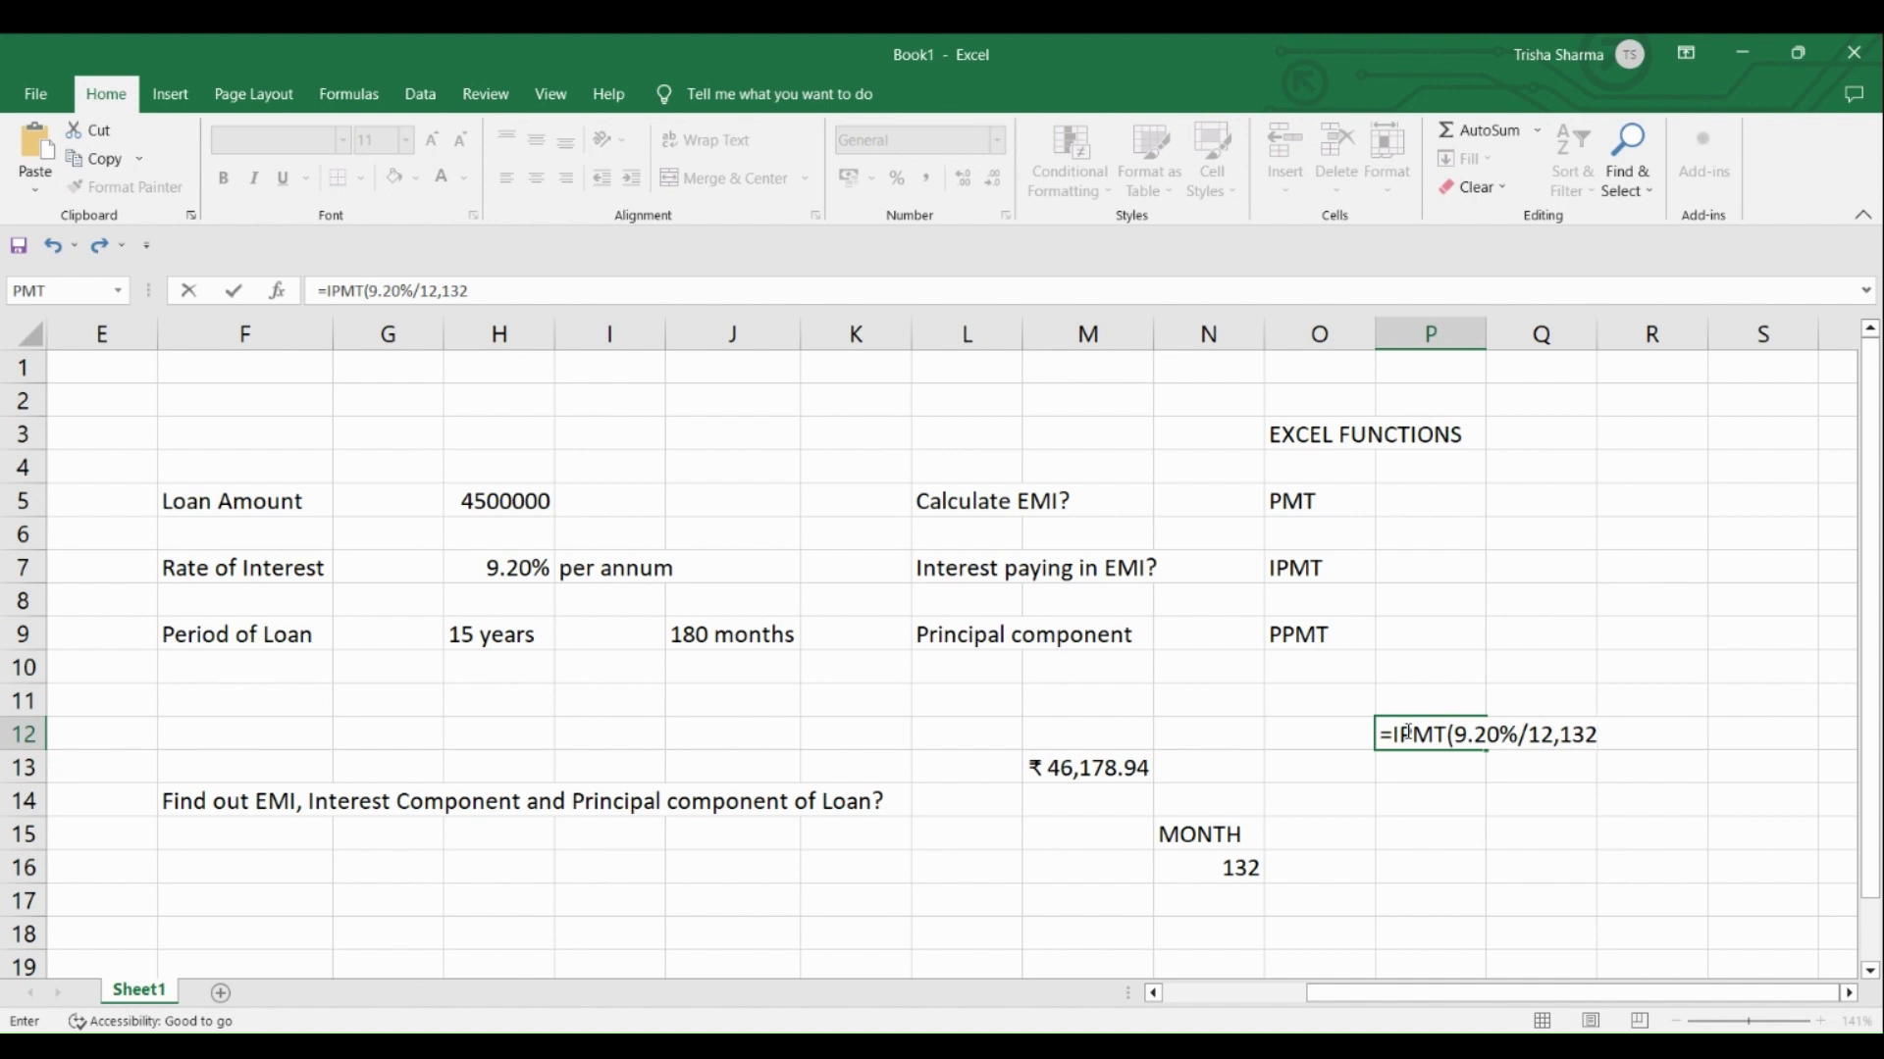
text(,180,-)
click(496, 503)
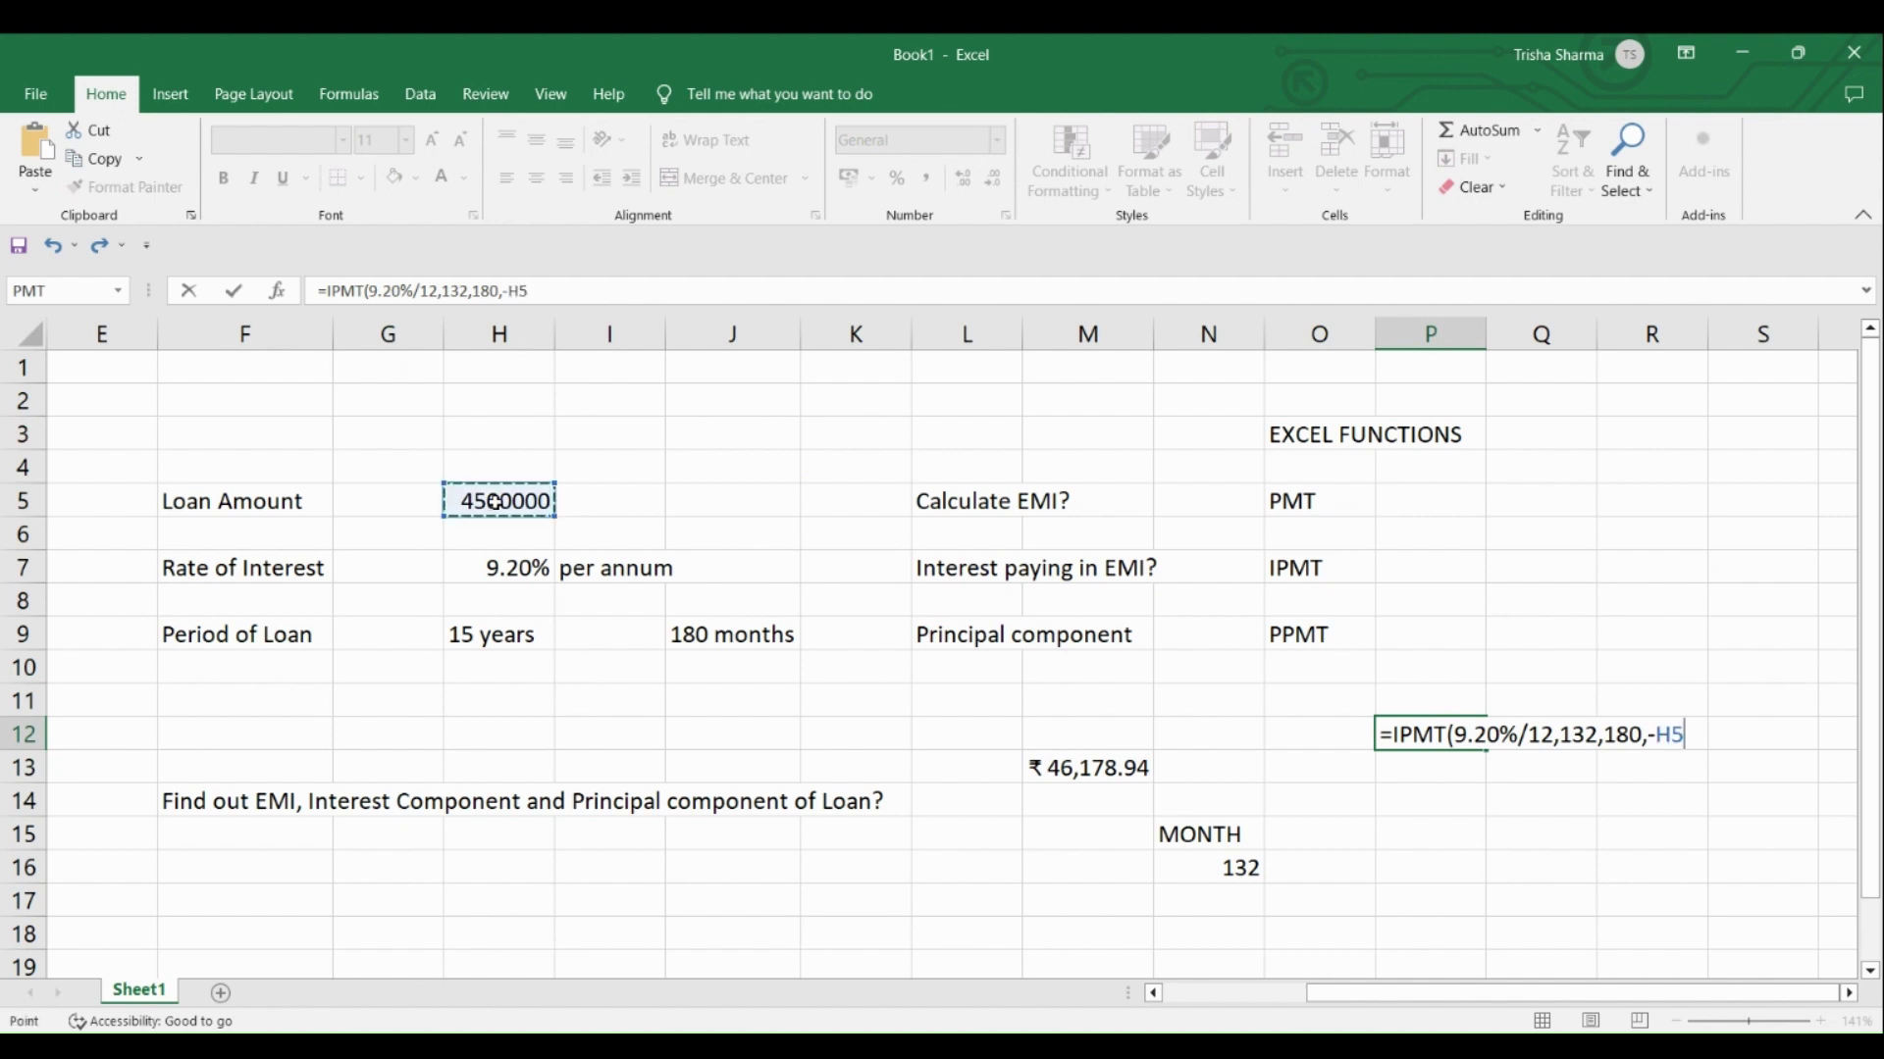
text())
key(Return)
key(Up)
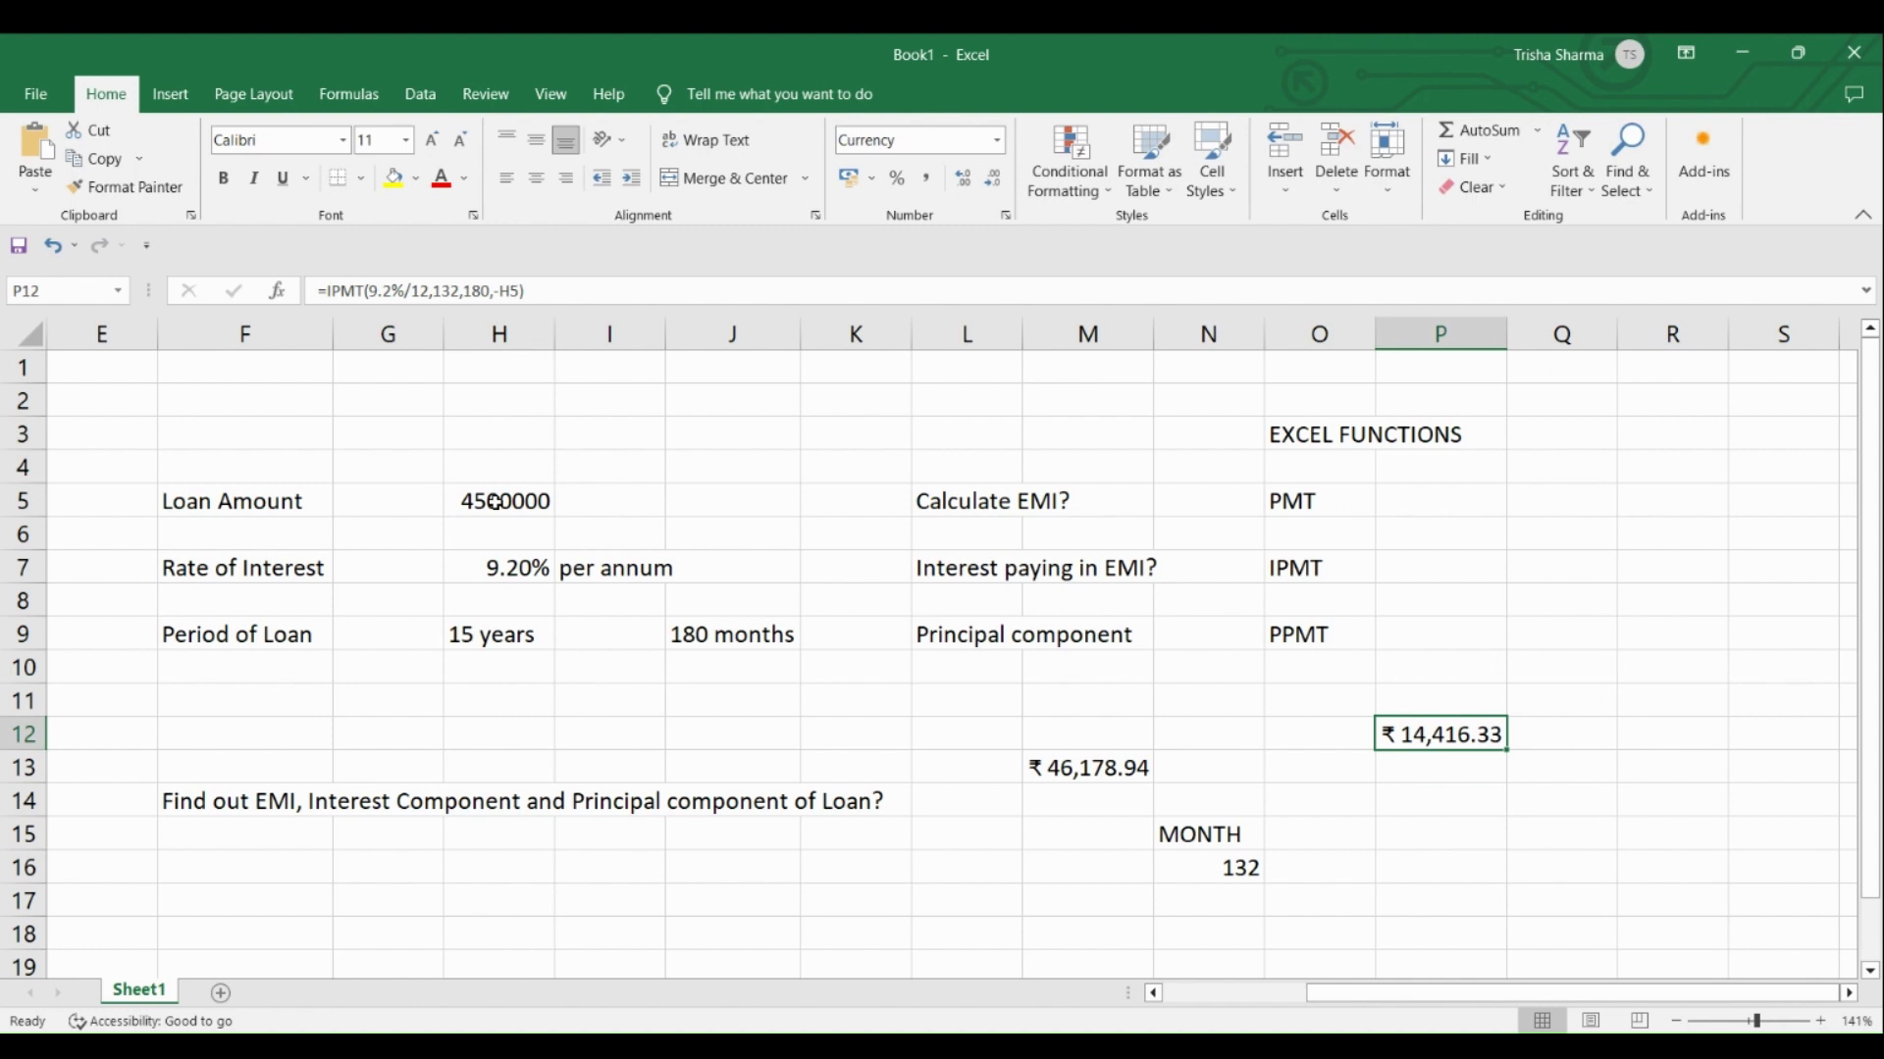
key(Right)
Label Q12 'Interest' and enter month 132 in R12.
text(iNTEREST)
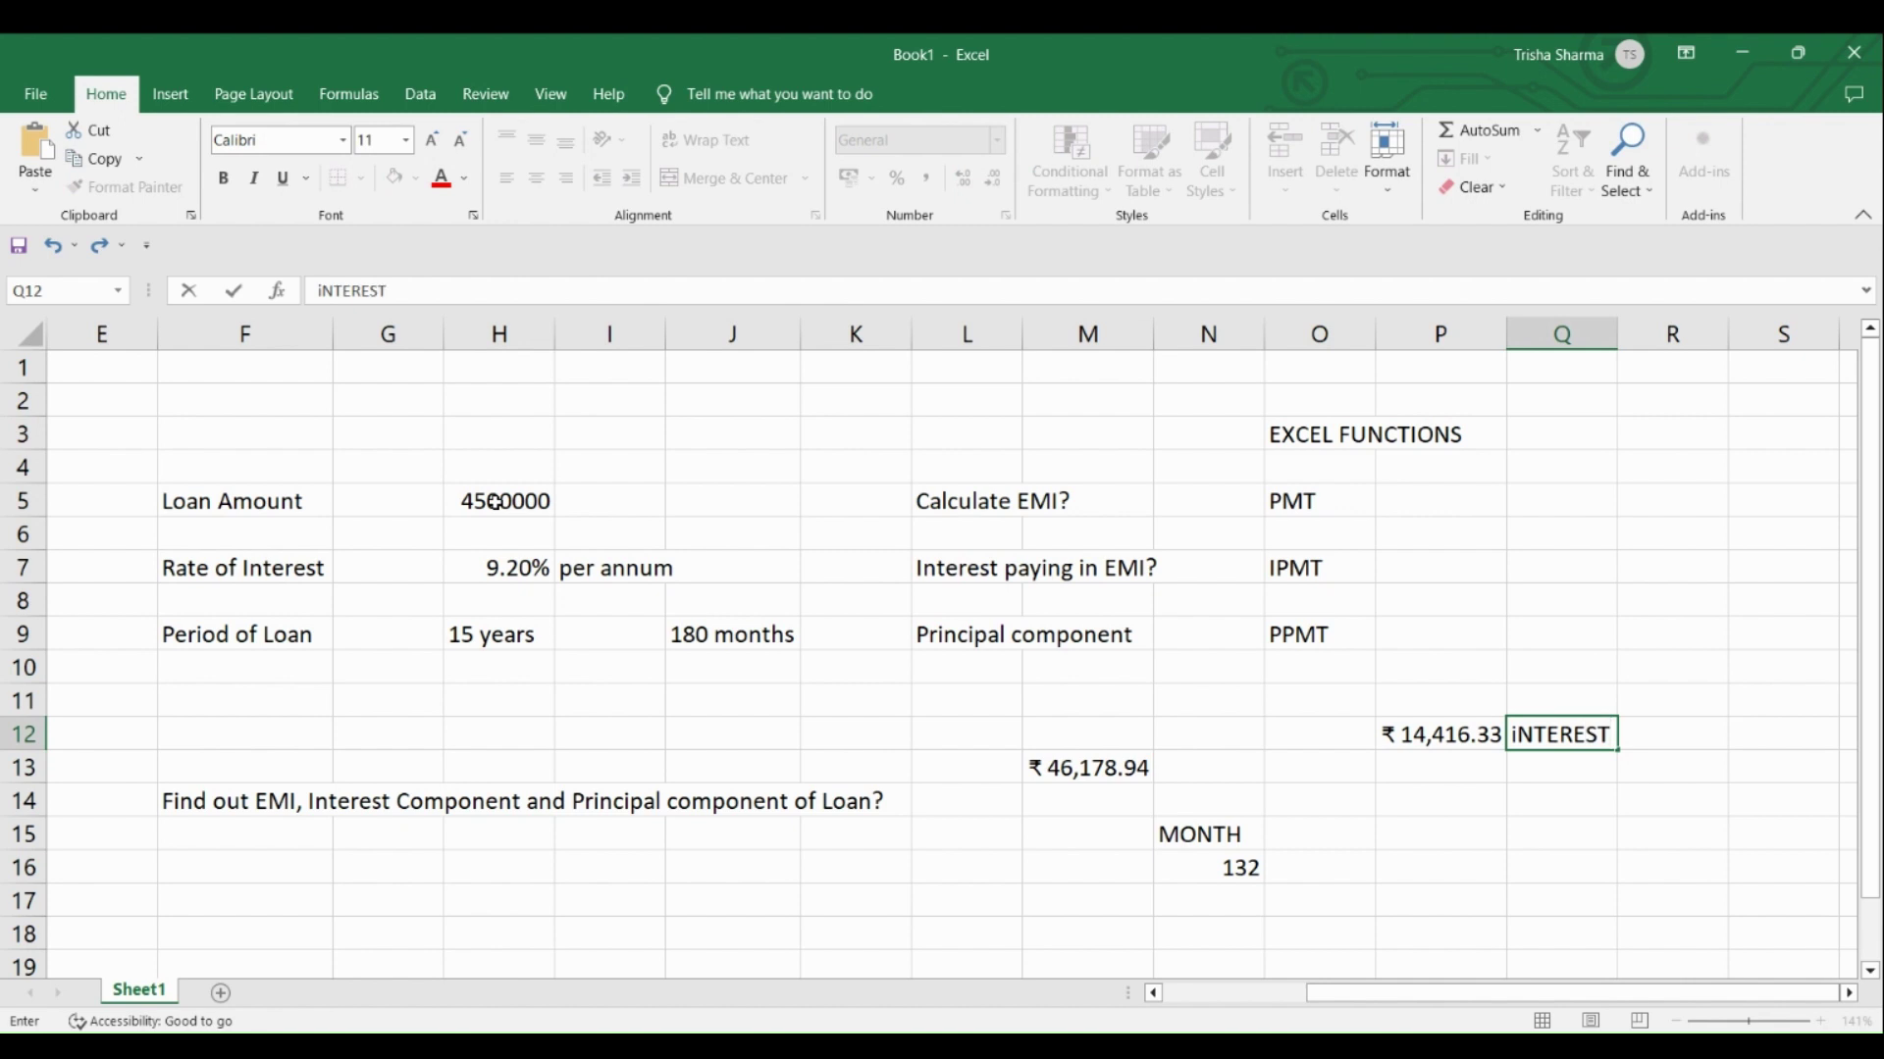
key(Return)
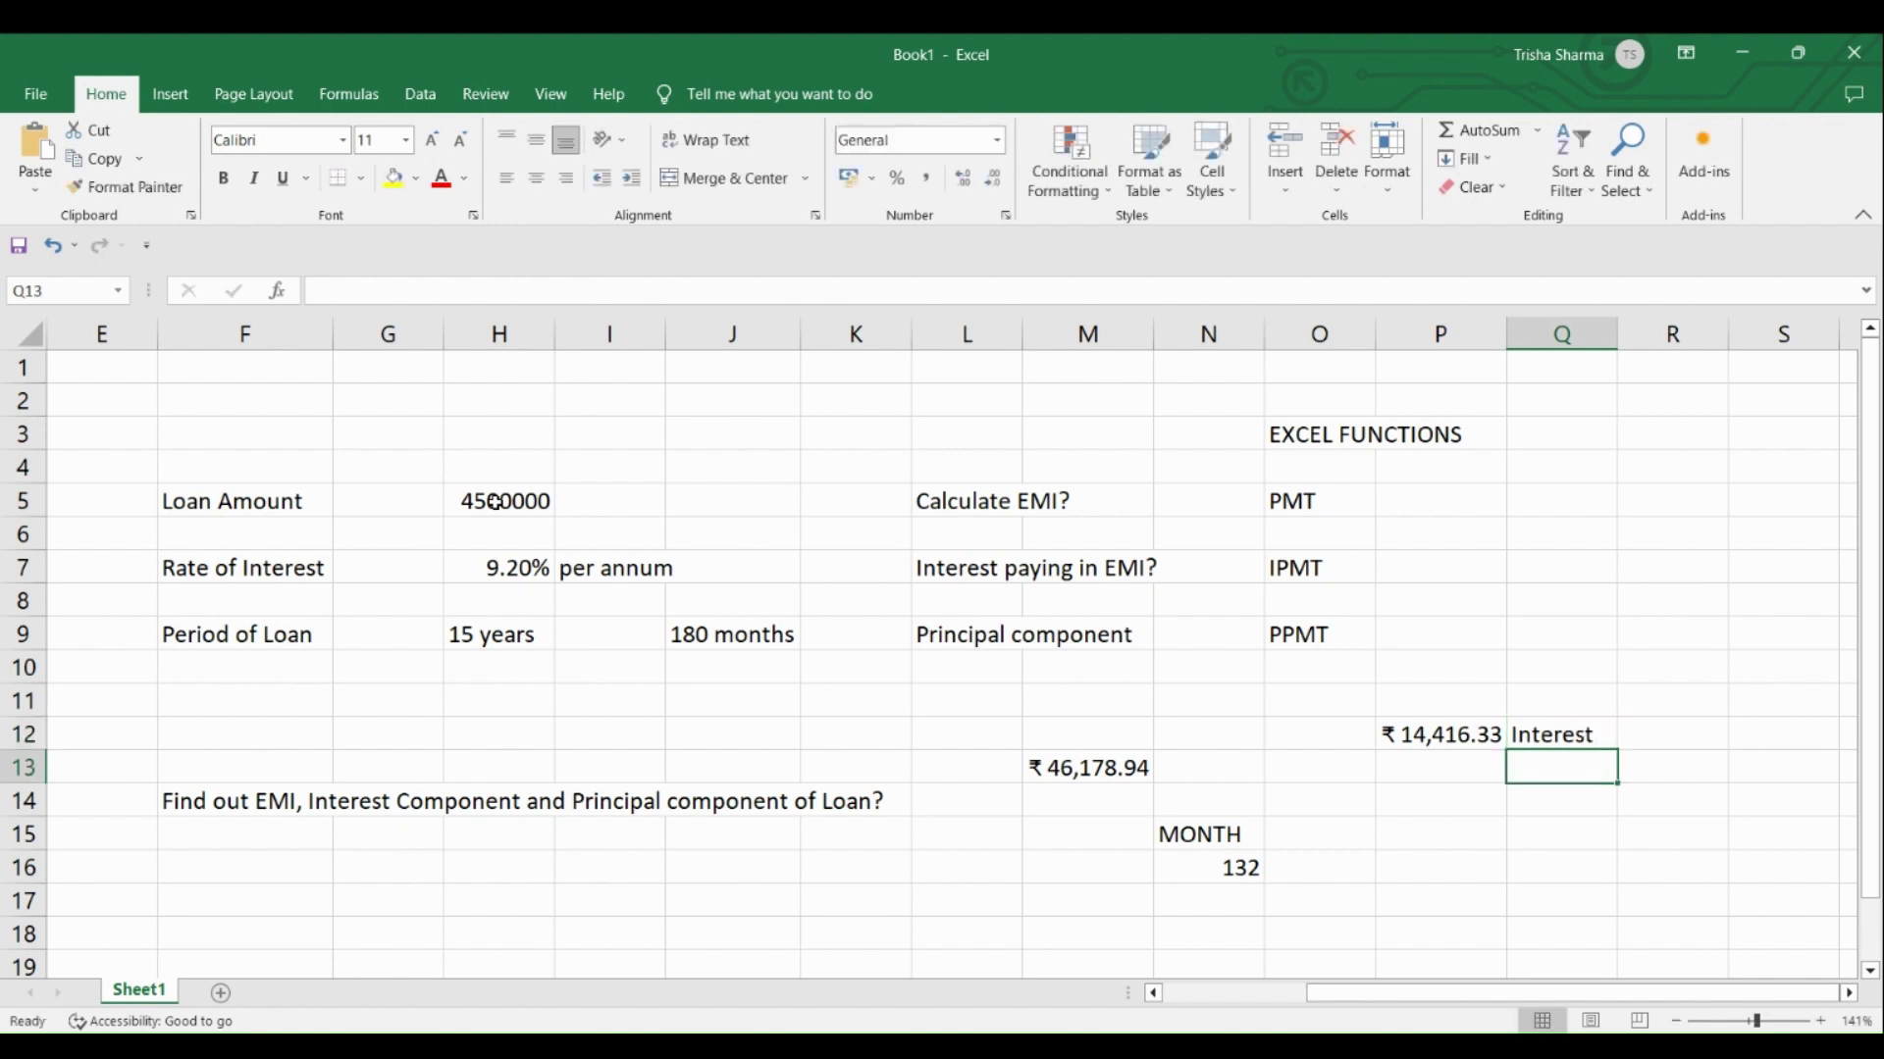
key(Up)
key(Right)
text(132)
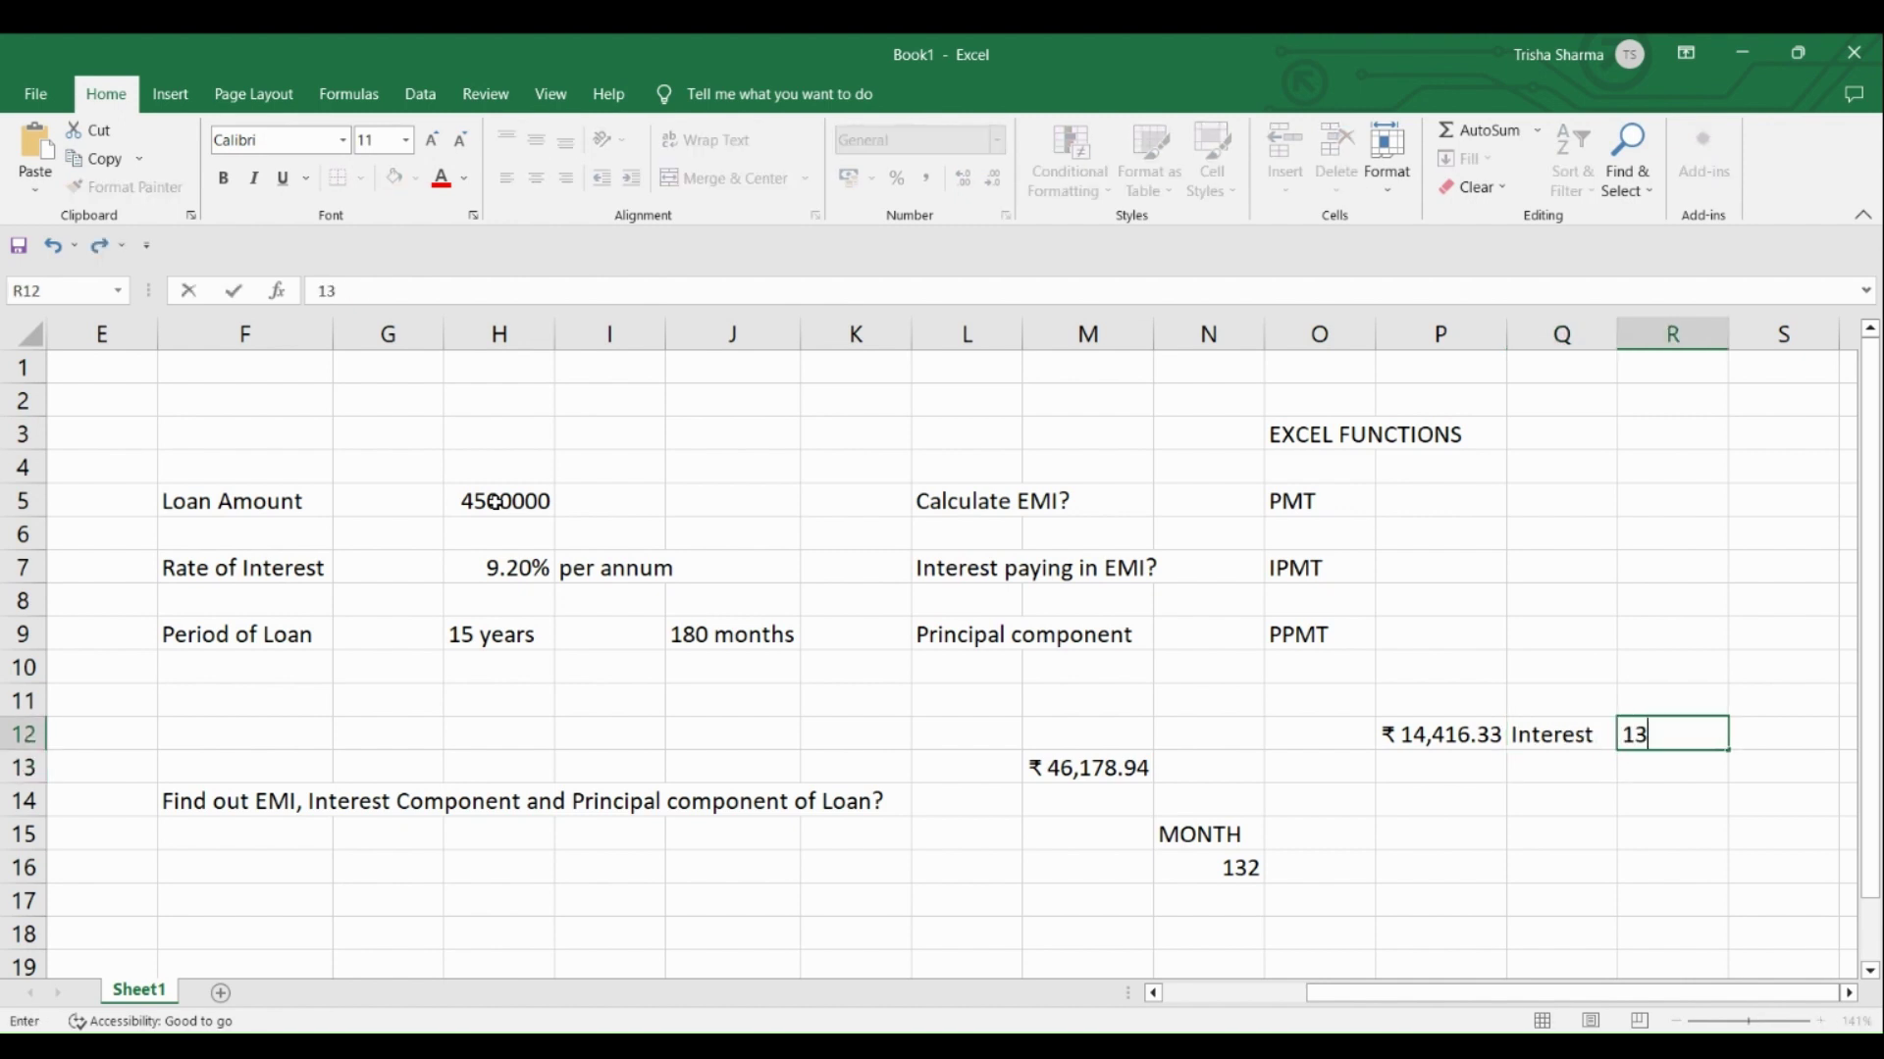
key(Return)
Label Q14 'principal' and enter month 132 in R14.
key(Left)
key(Left)
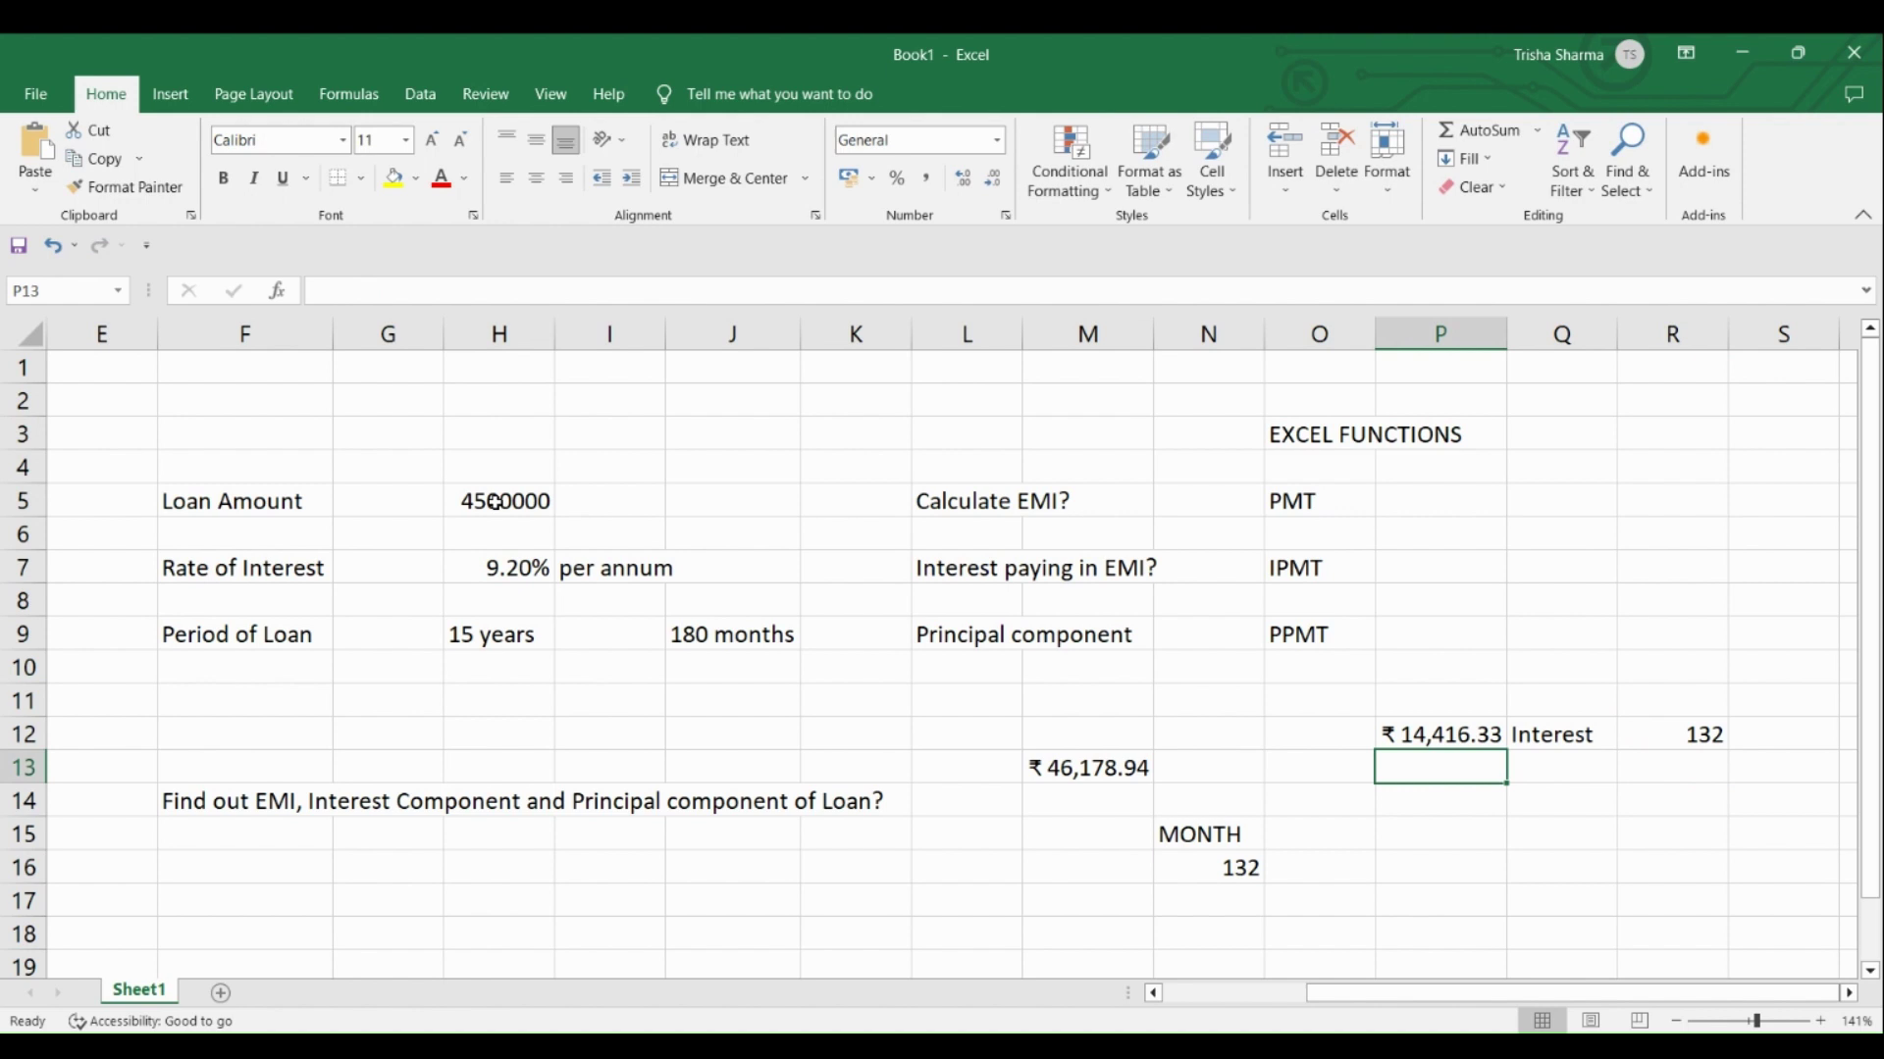
key(Right)
key(Down)
text(p)
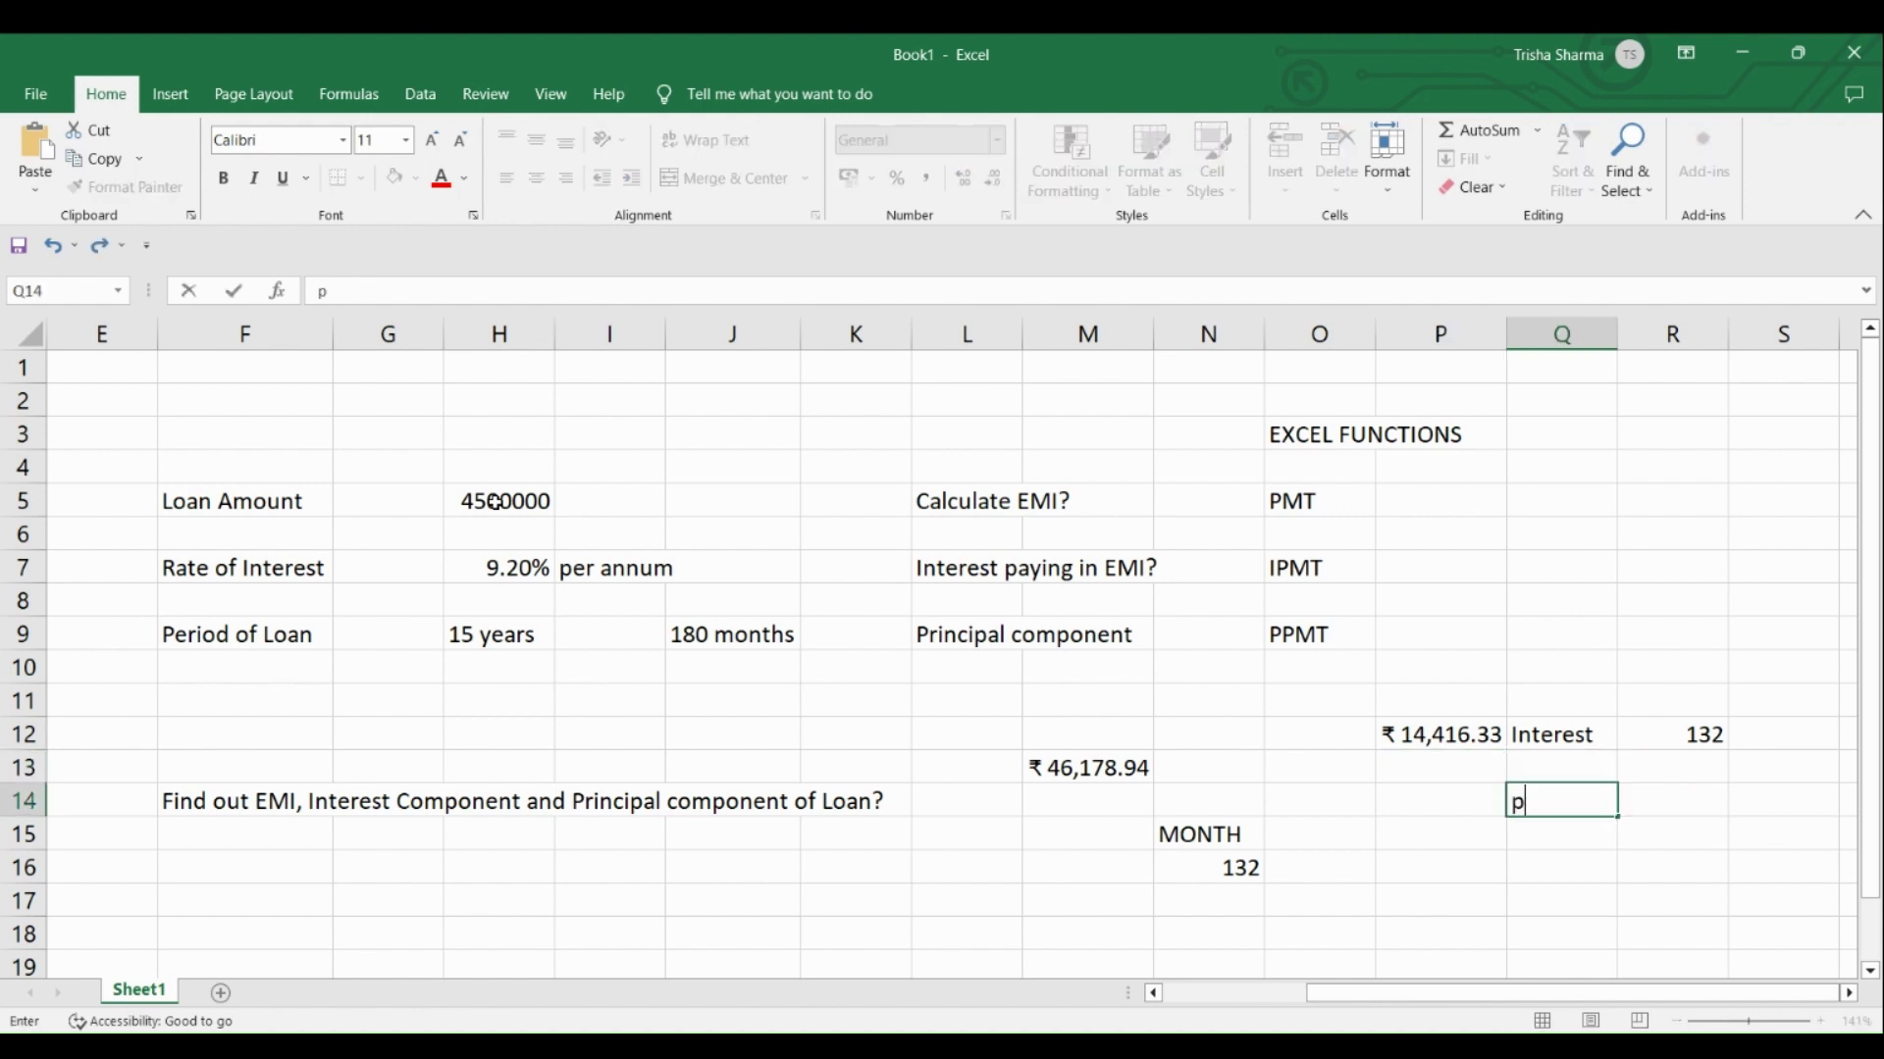
text(rincipal)
key(Tab)
text(132)
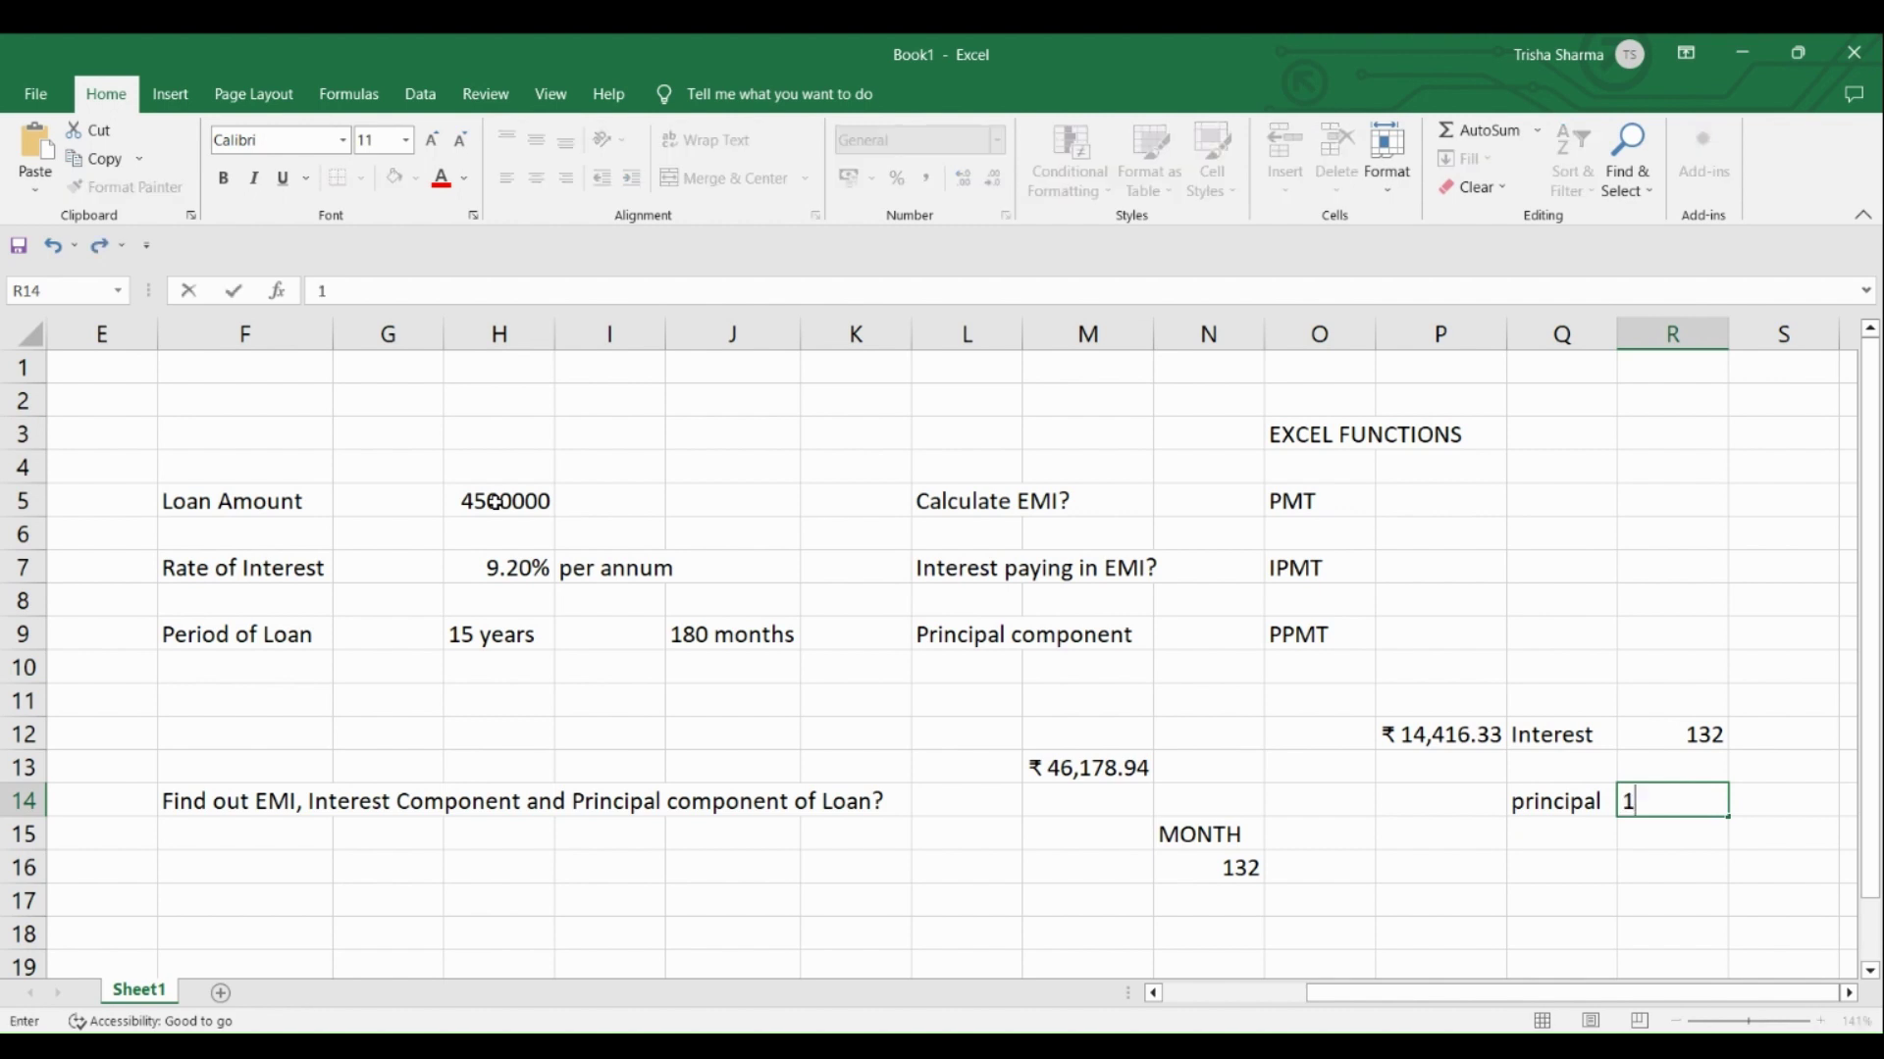
key(Return)
key(Left)
key(Up)
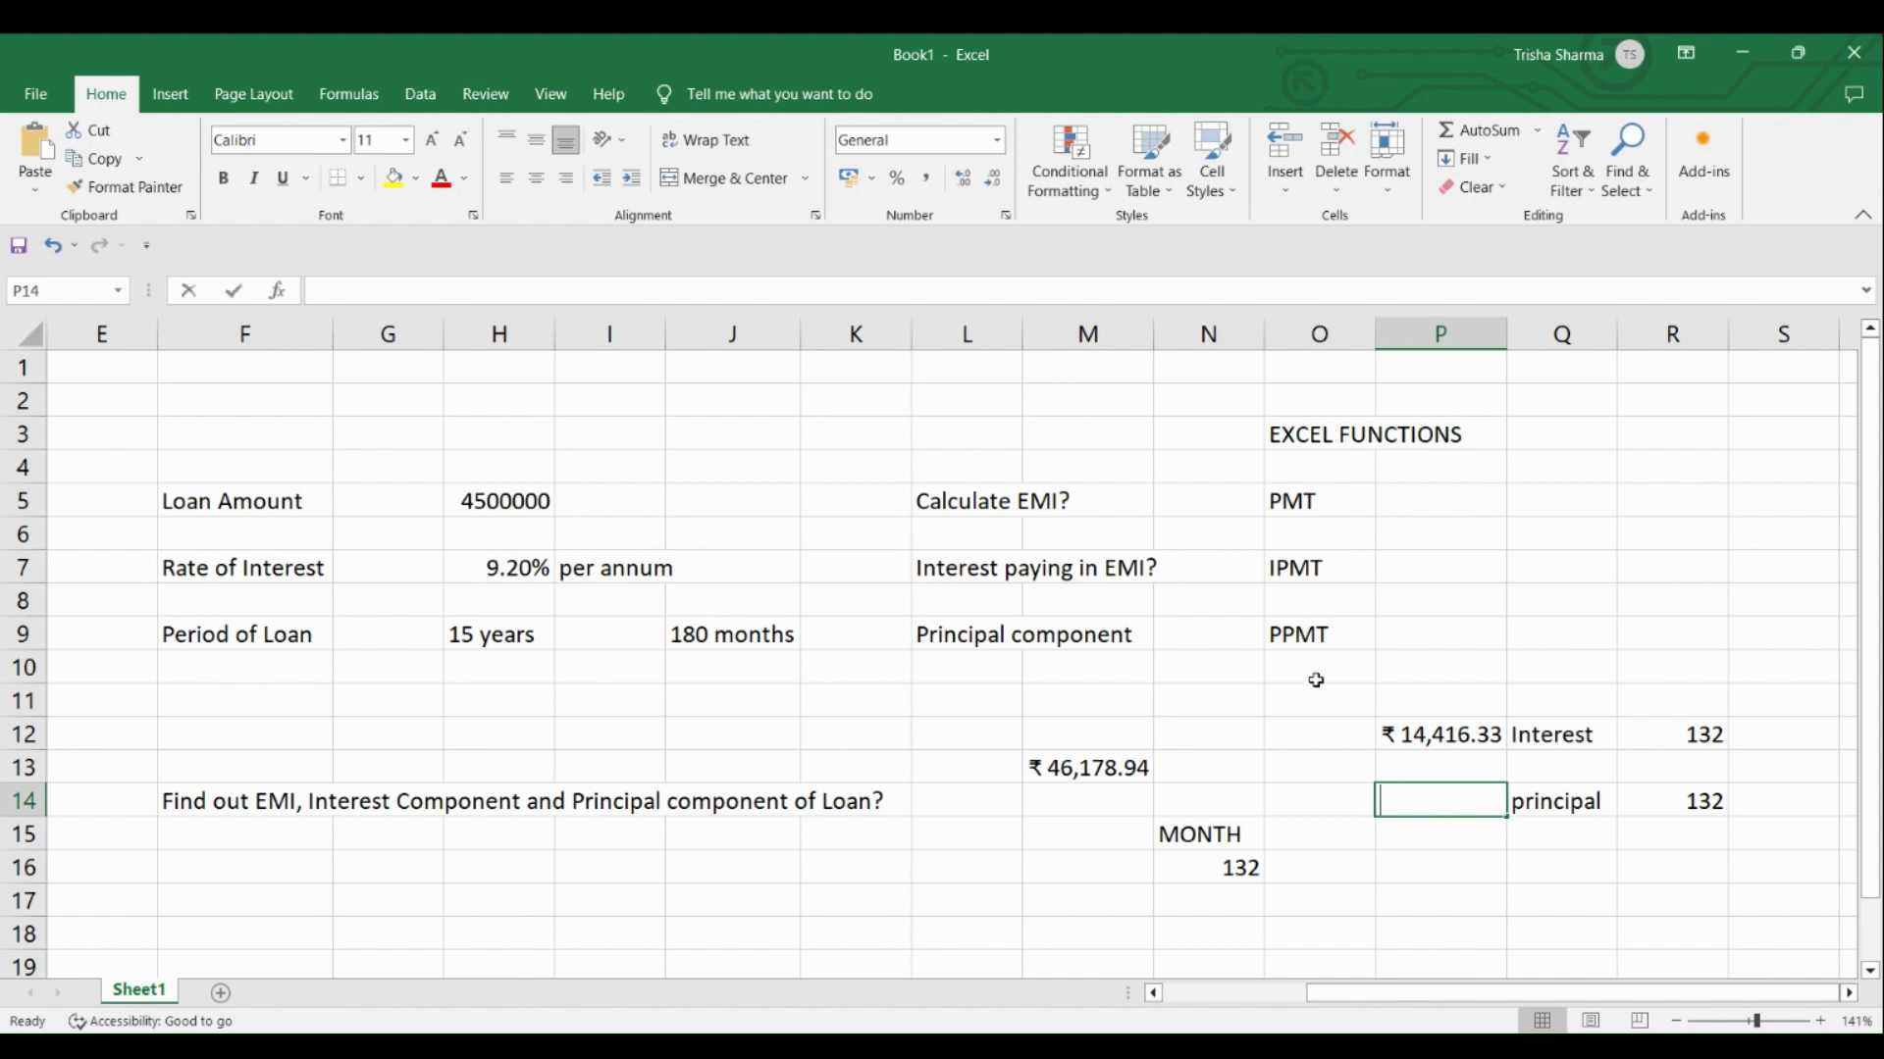
Enter =PPMT(9.20%/12,132,180,-H5) in P14, giving ₹31,762.61 principal for month 132.
text(=)
click(1293, 636)
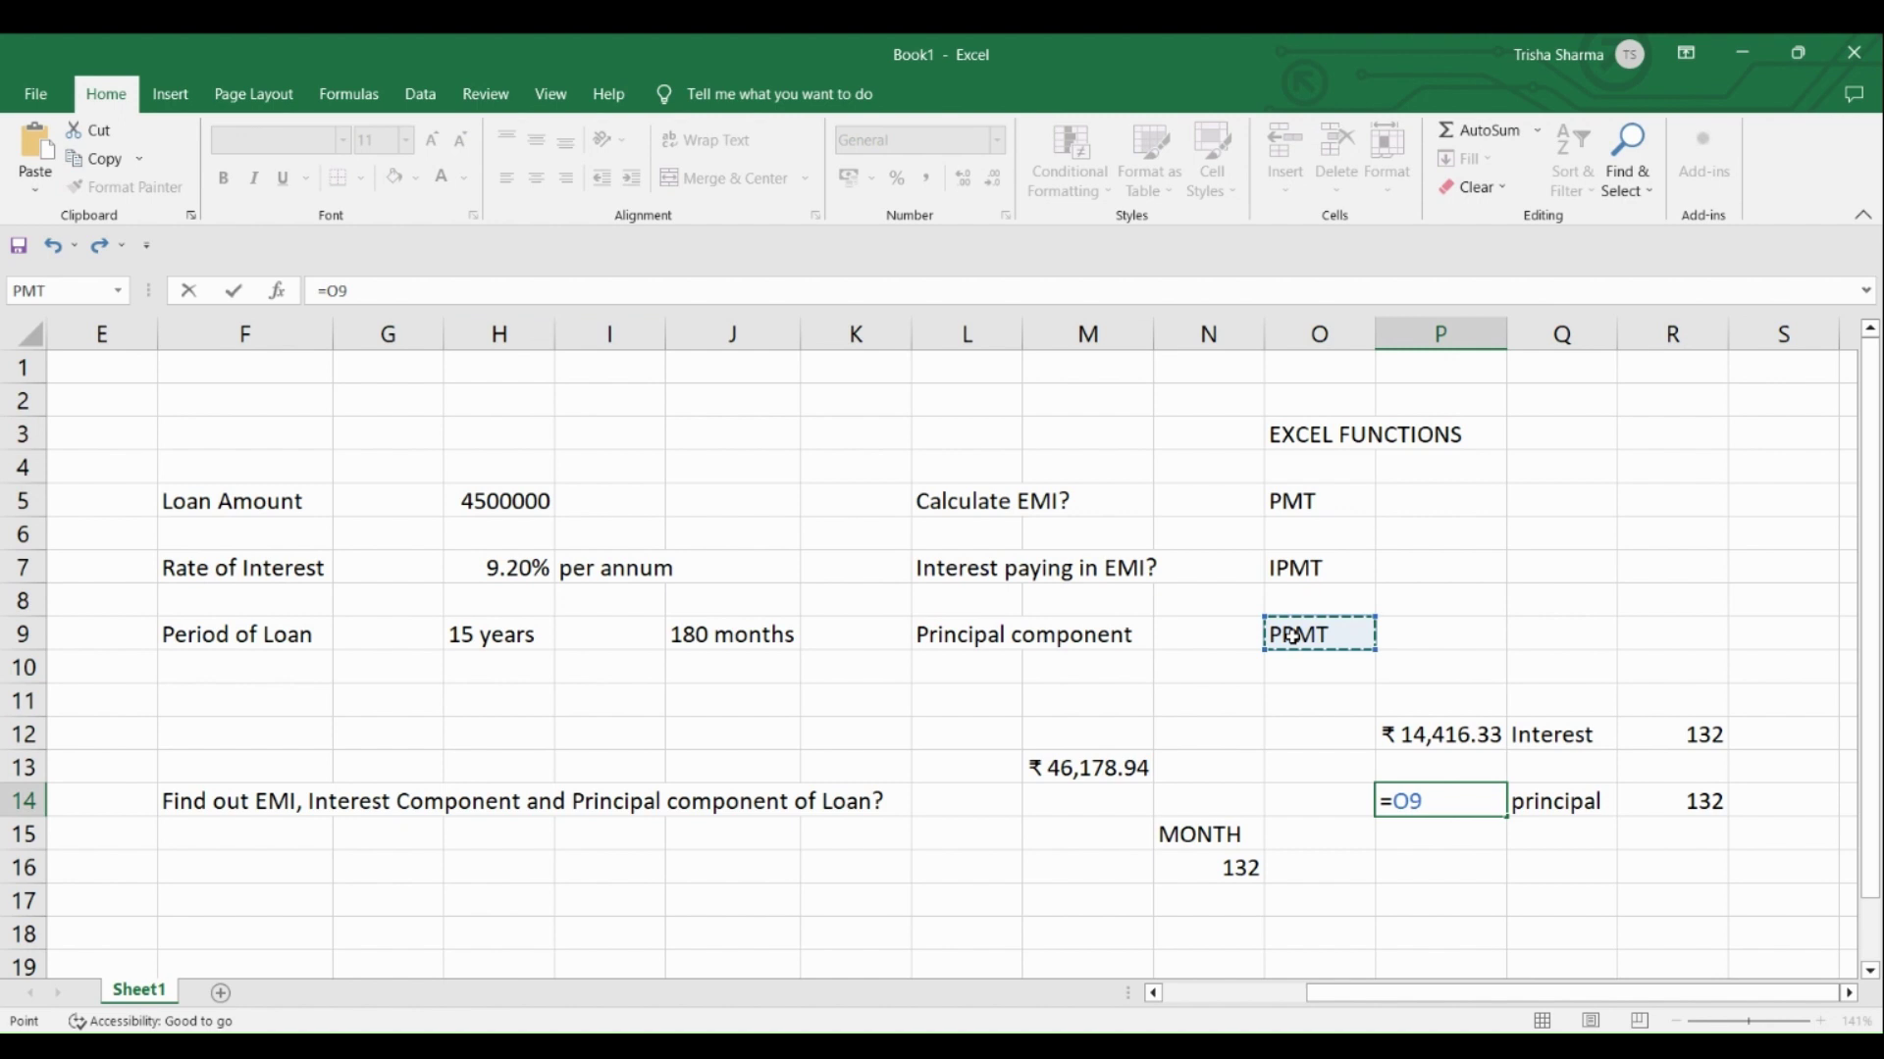
key(BackSpace)
key(BackSpace)
text(ppmt()
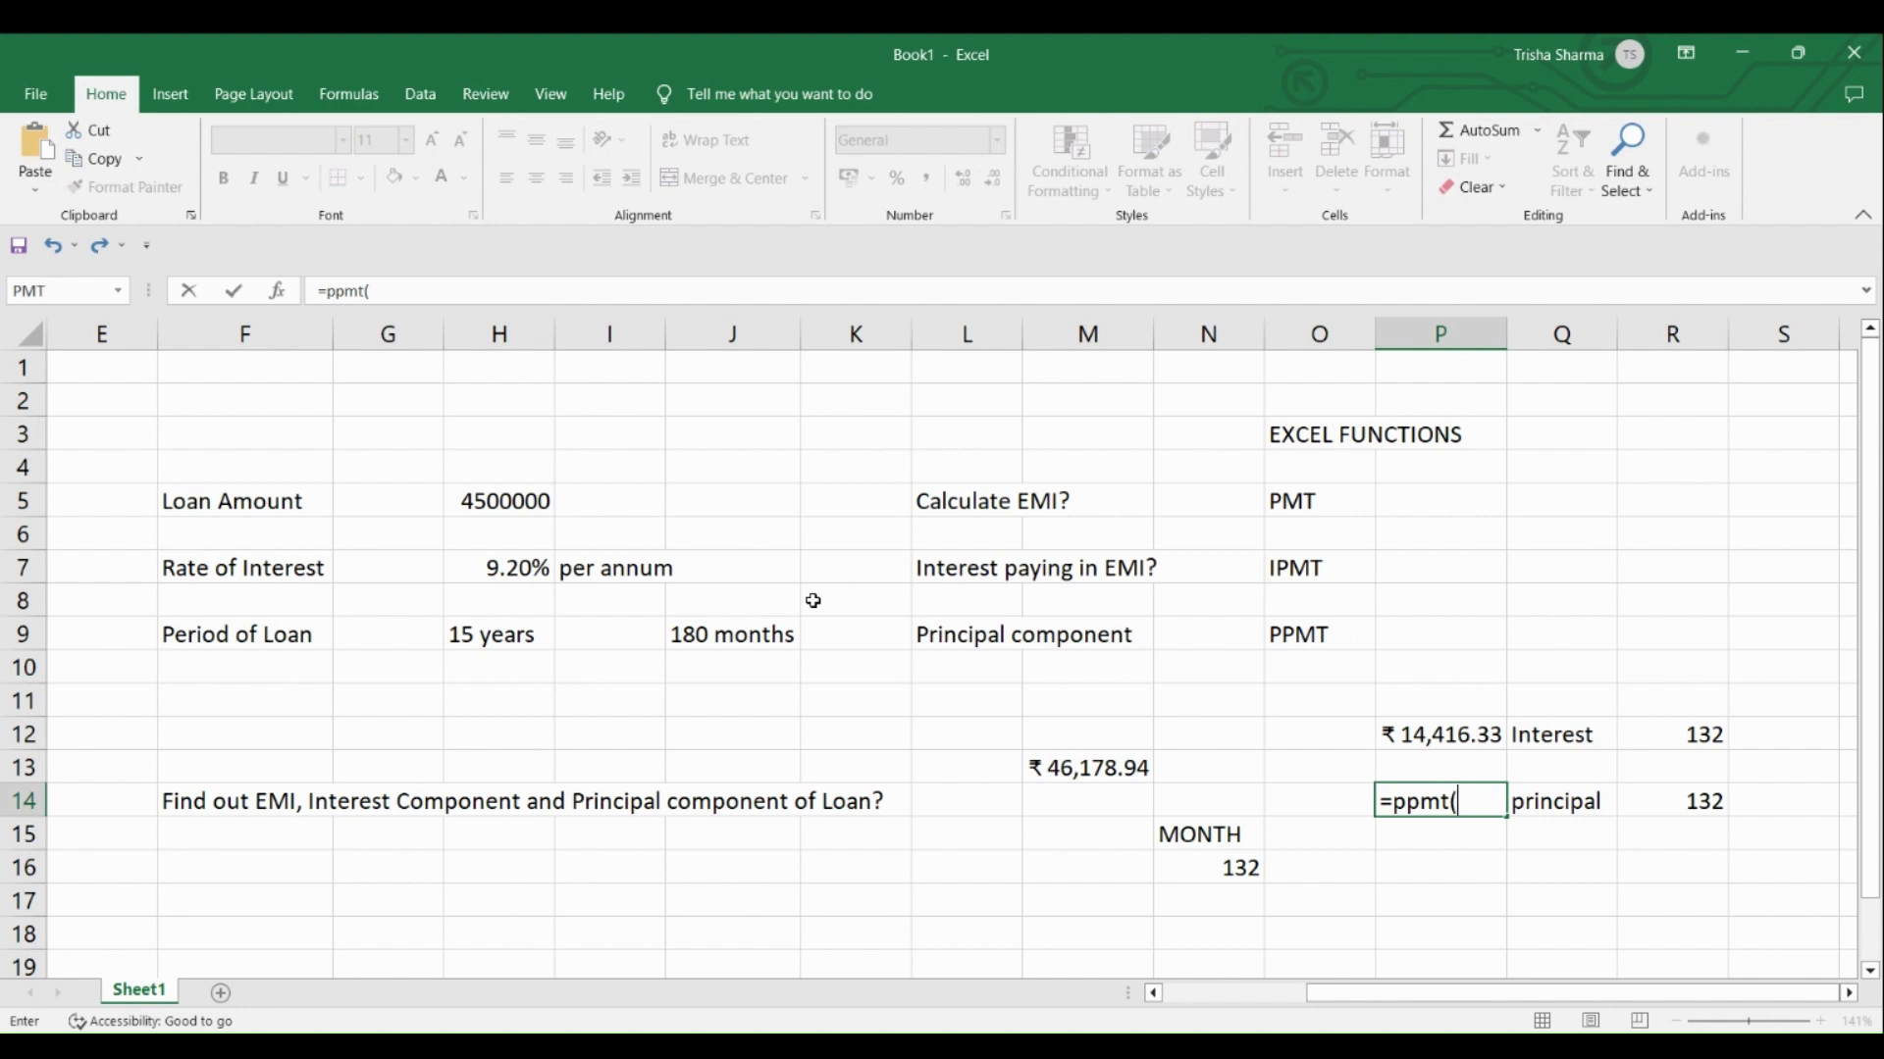
text(9.29)
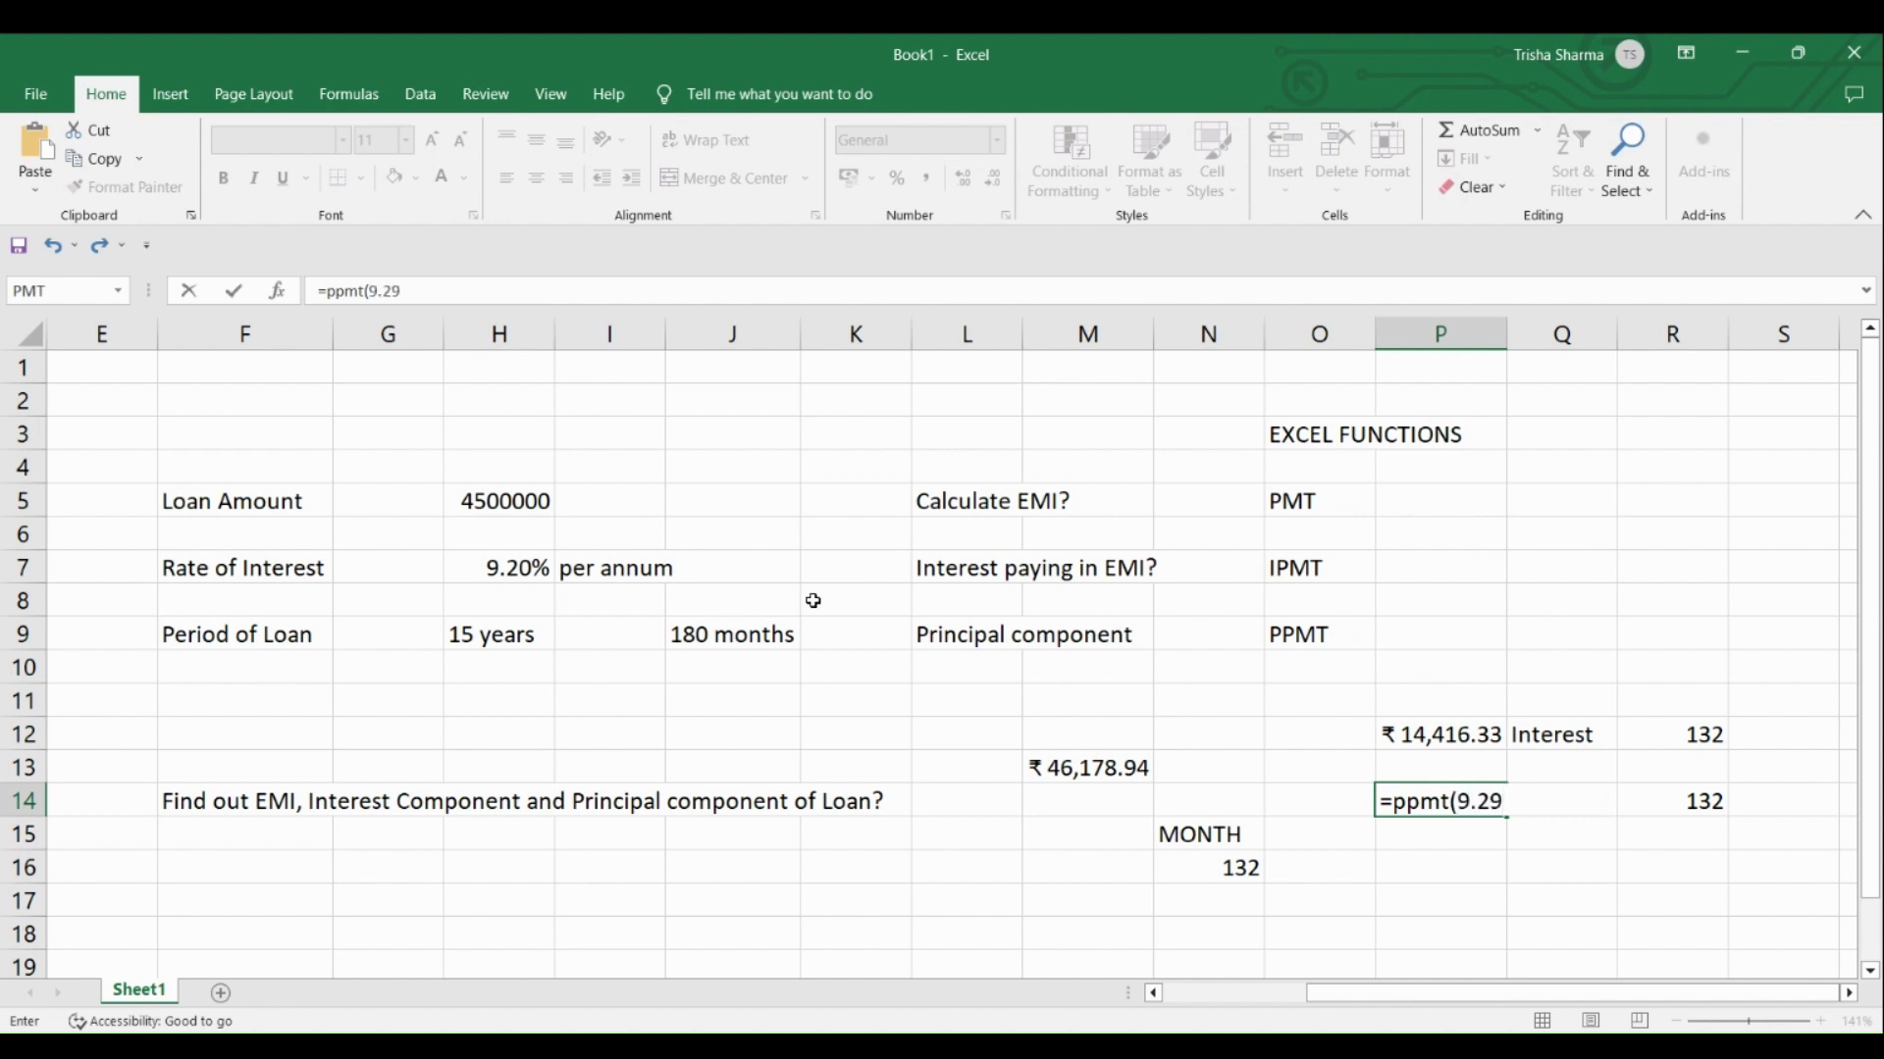
text(%)
key(BackSpace)
key(BackSpace)
text(0%/12,132)
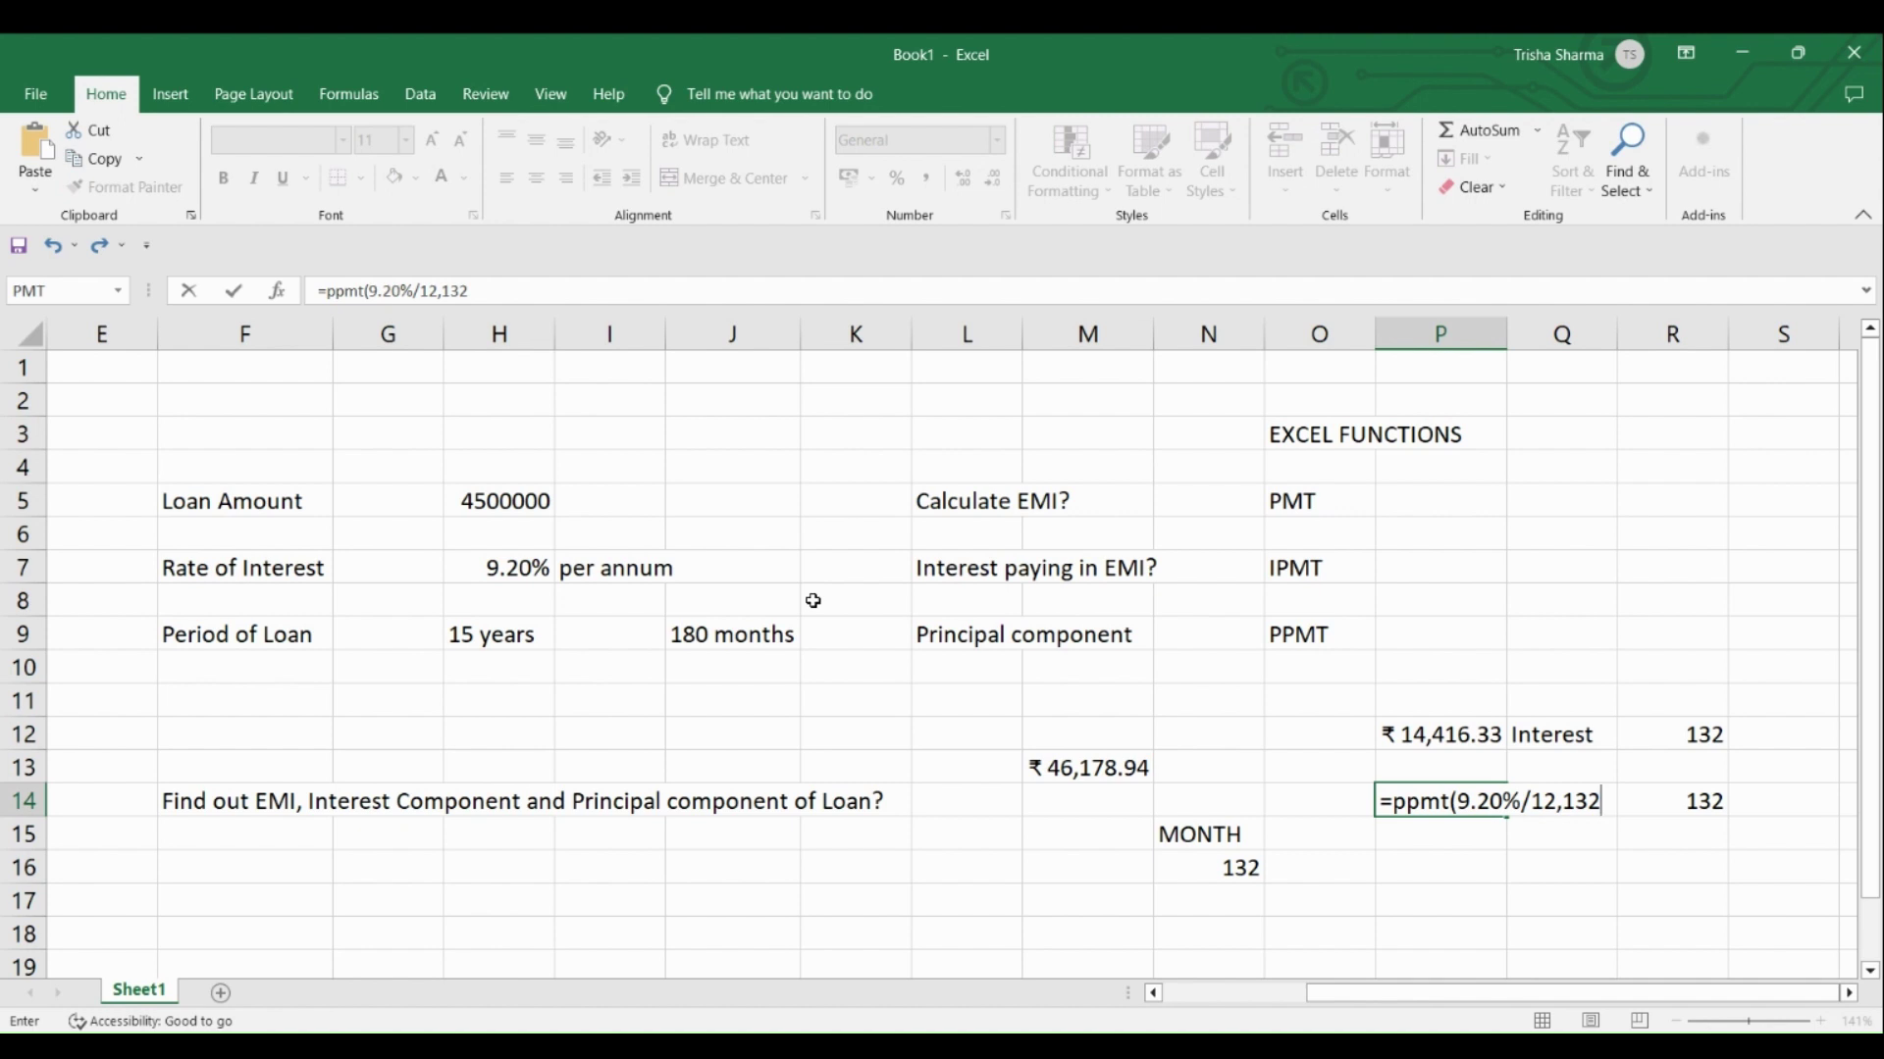
text(,180,-)
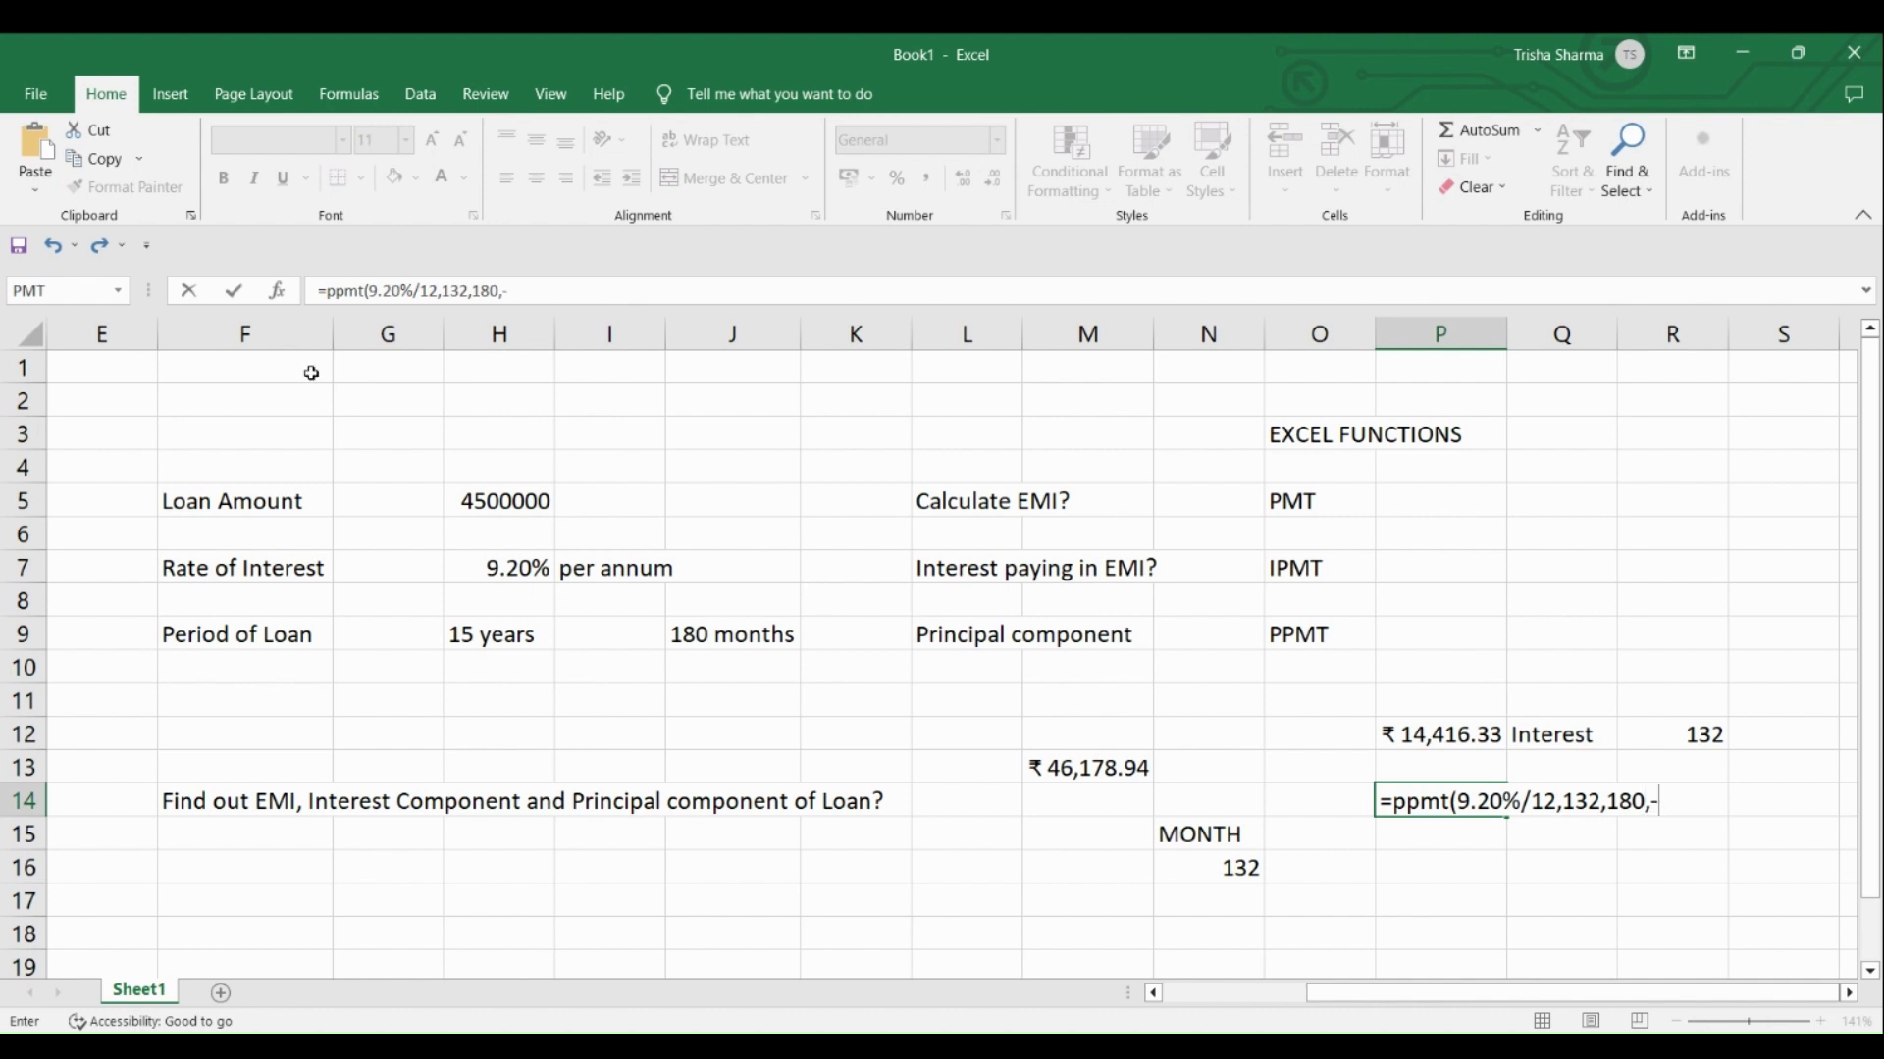
click(496, 501)
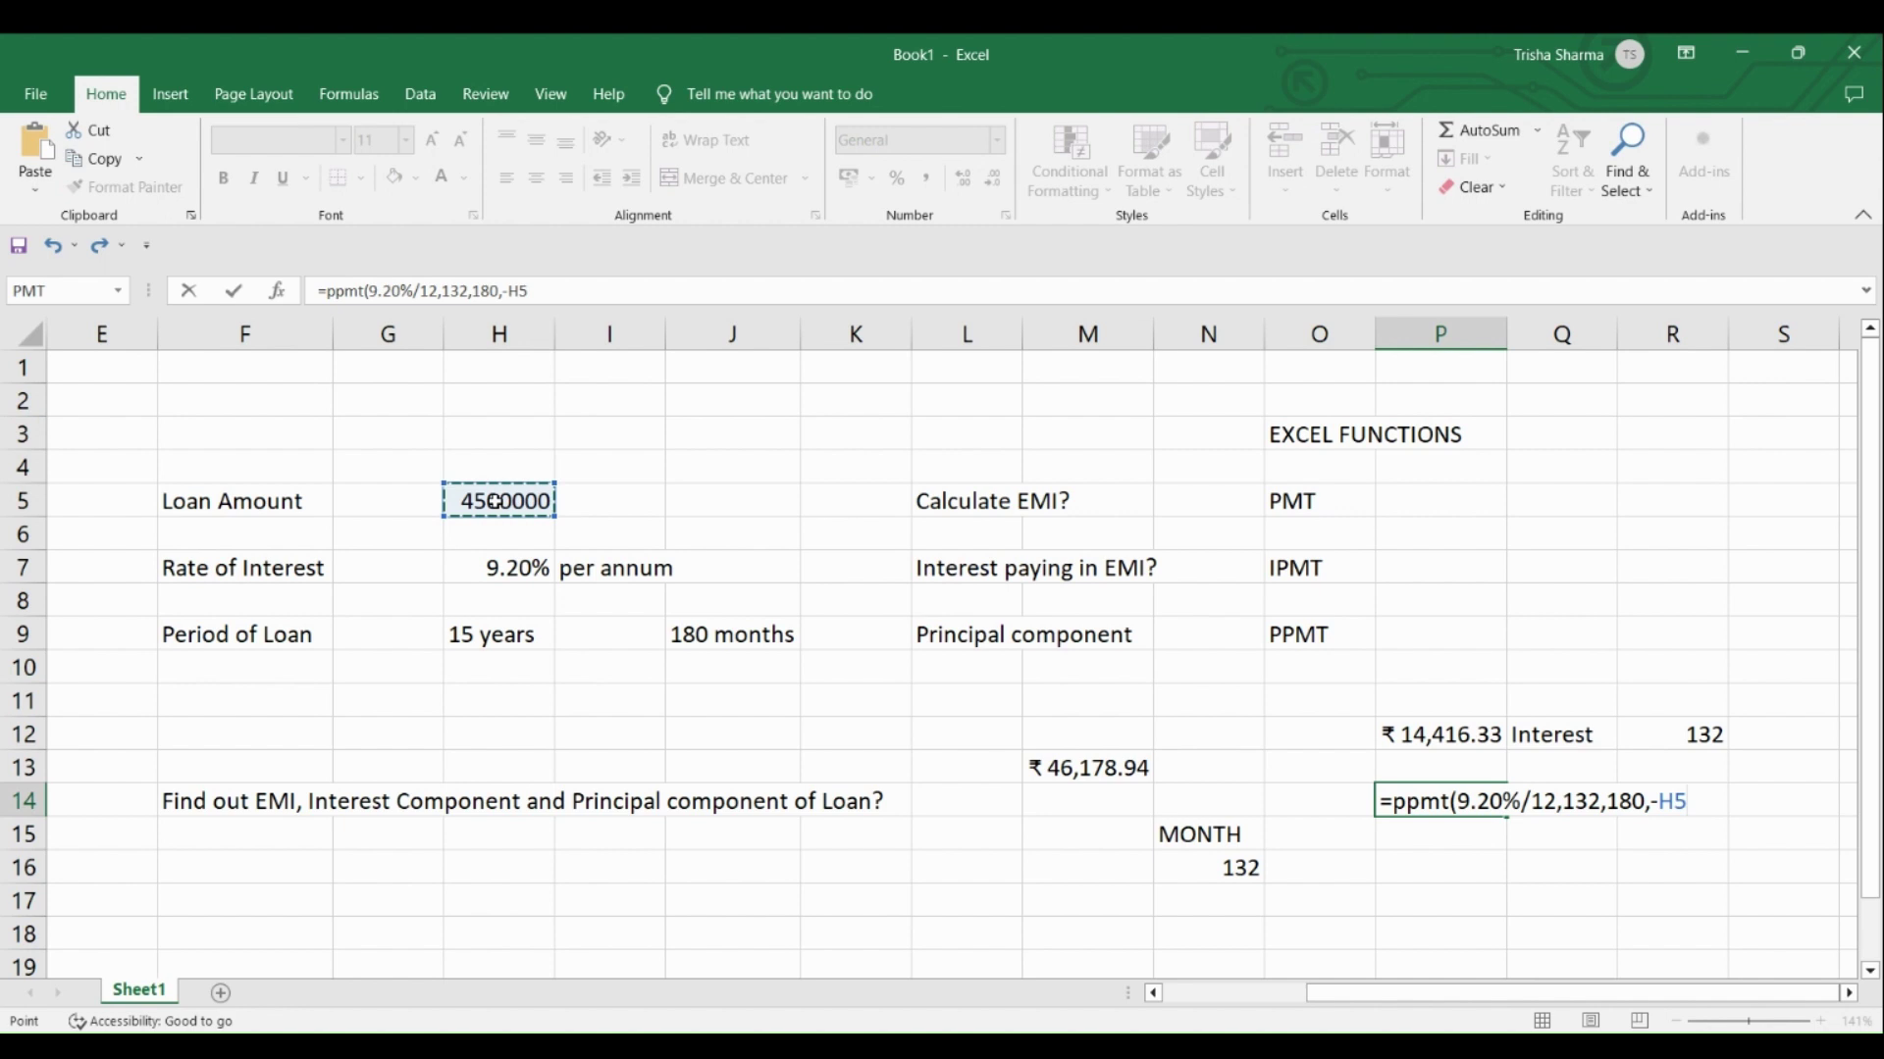
text())
key(Return)
key(Down)
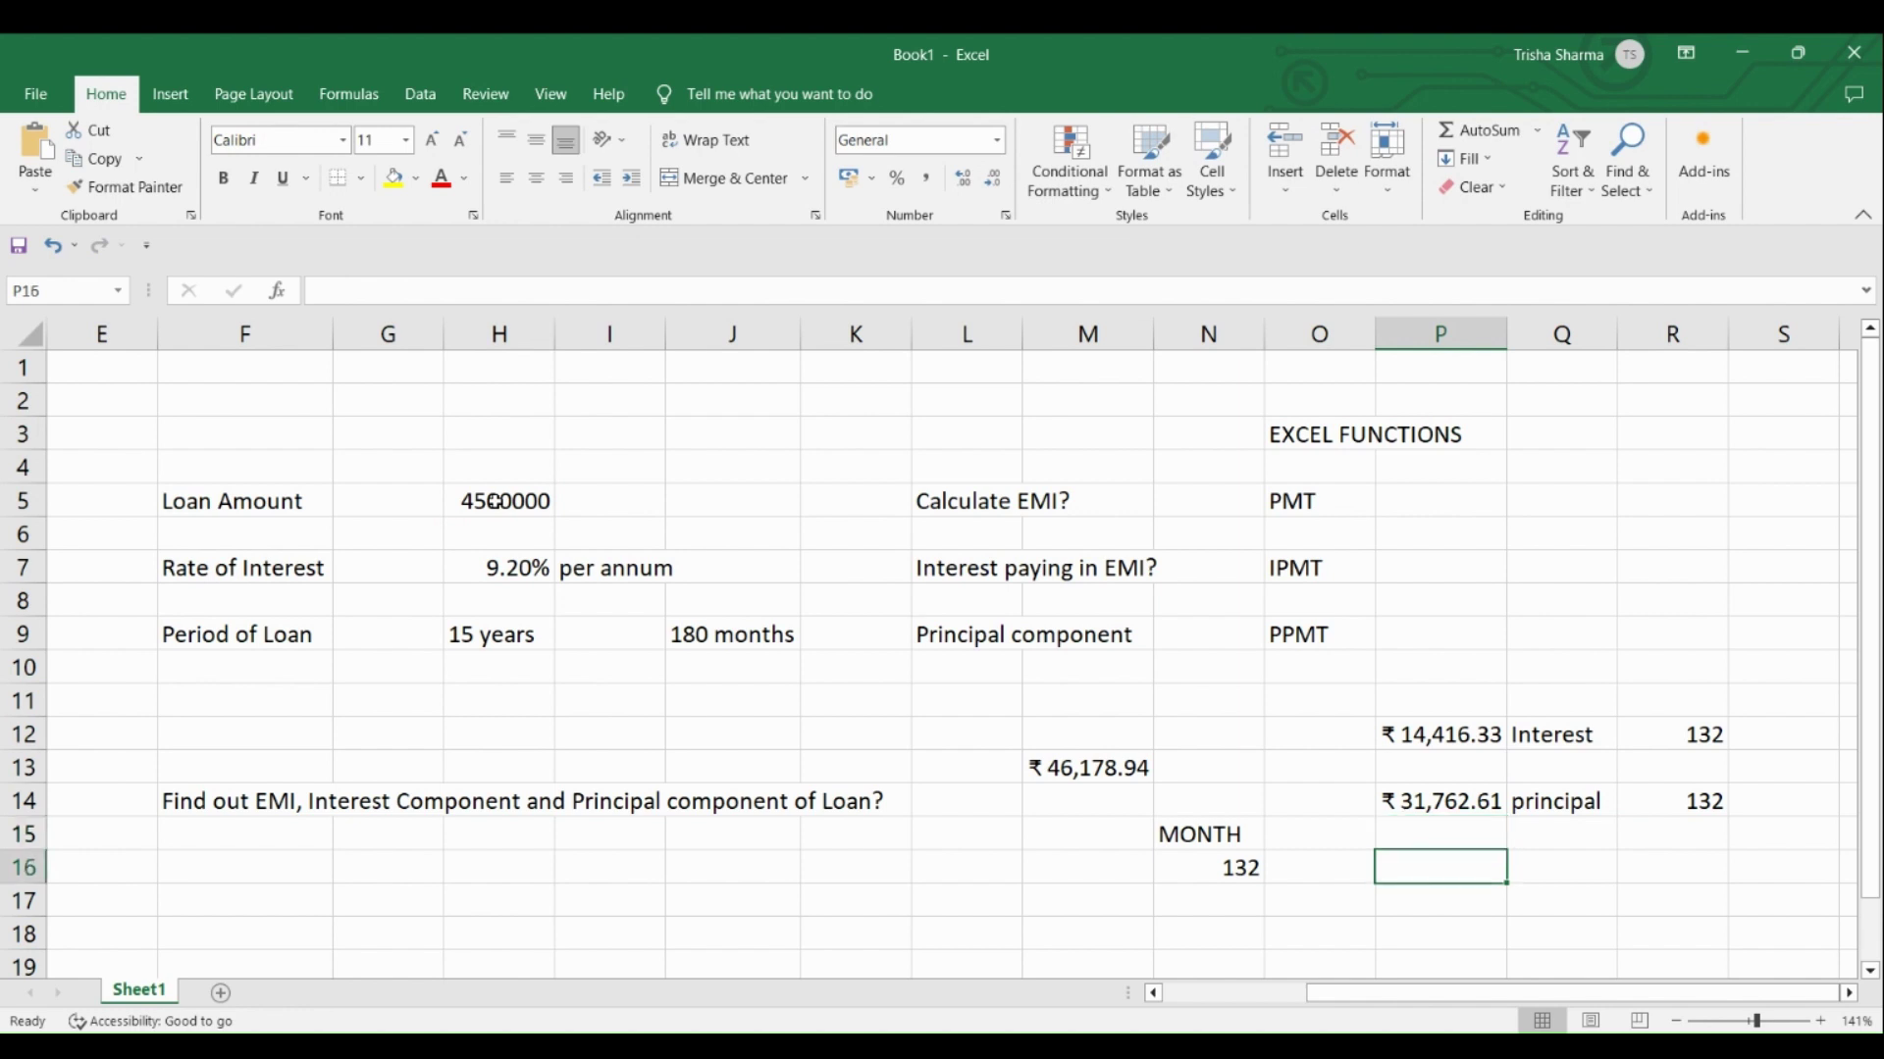
key(Up)
key(Up)
key(Up)
key(Up)
key(Down)
key(Down)
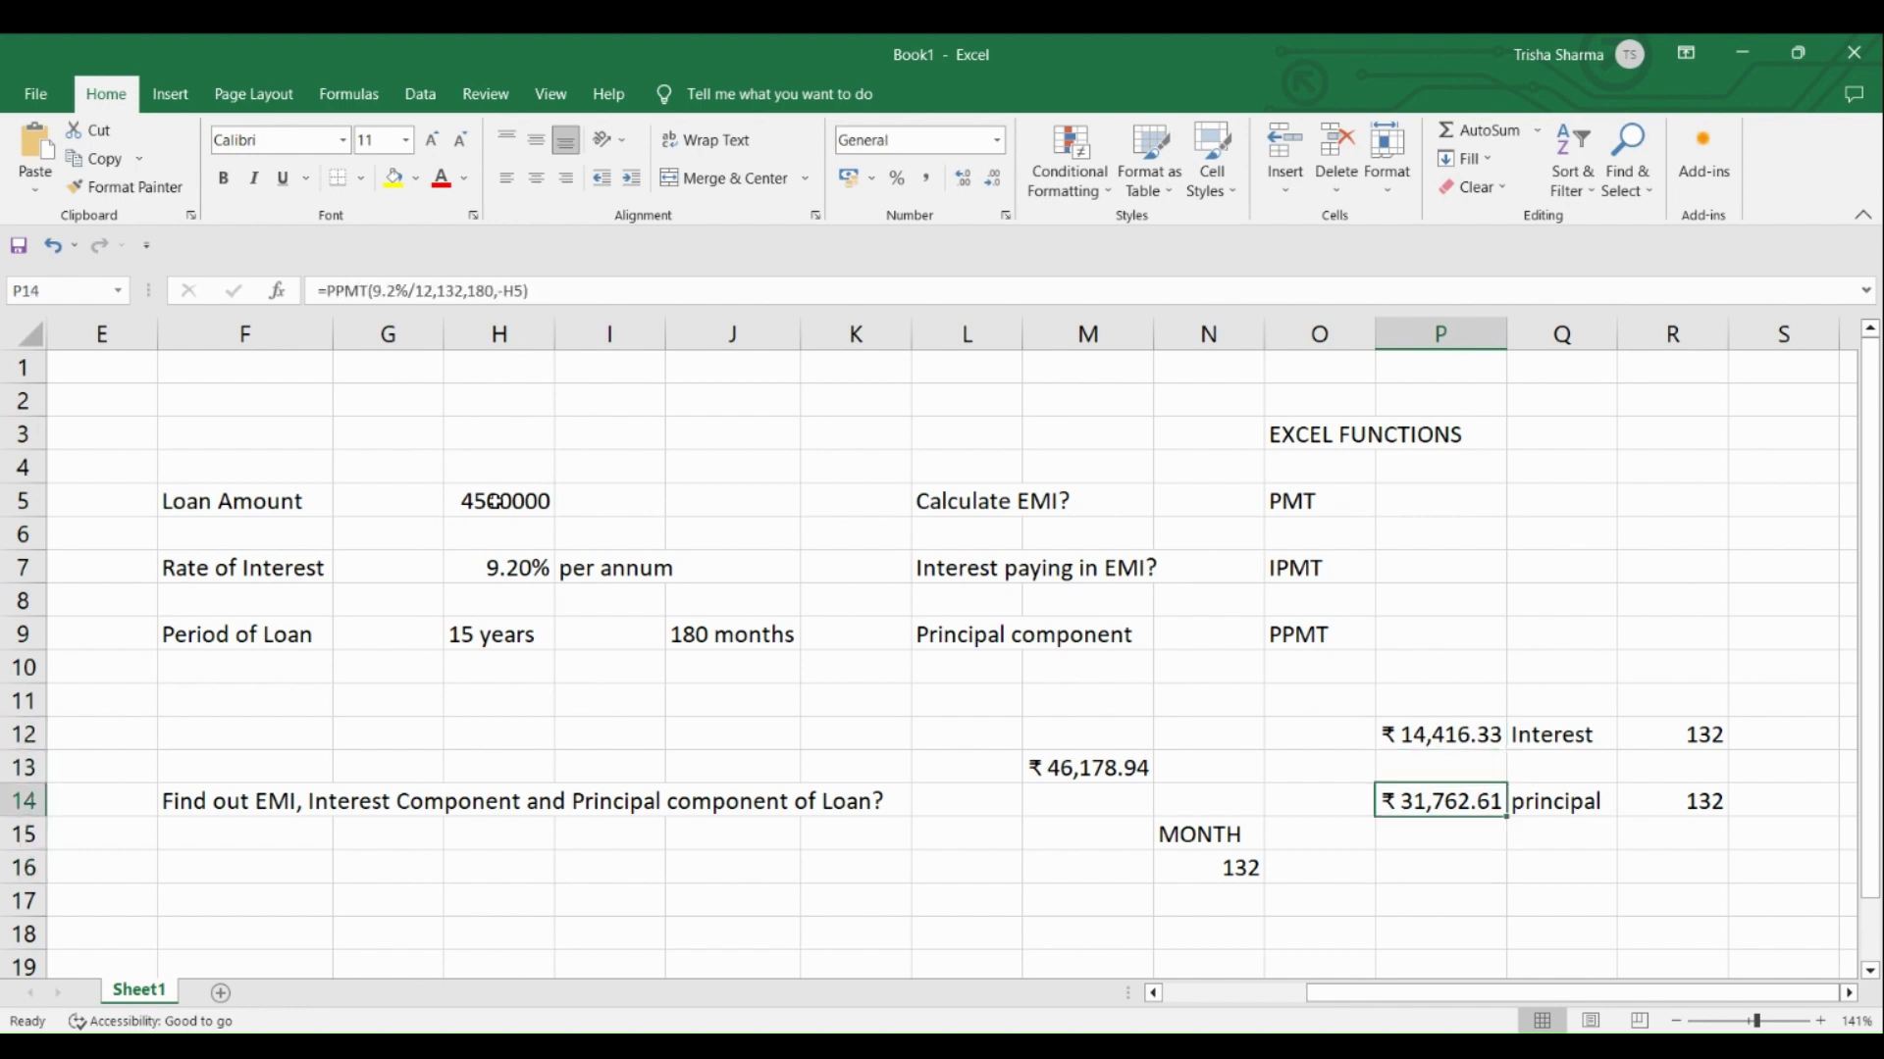
key(Down)
key(Down)
Label Q16 'EMI'.
key(Right)
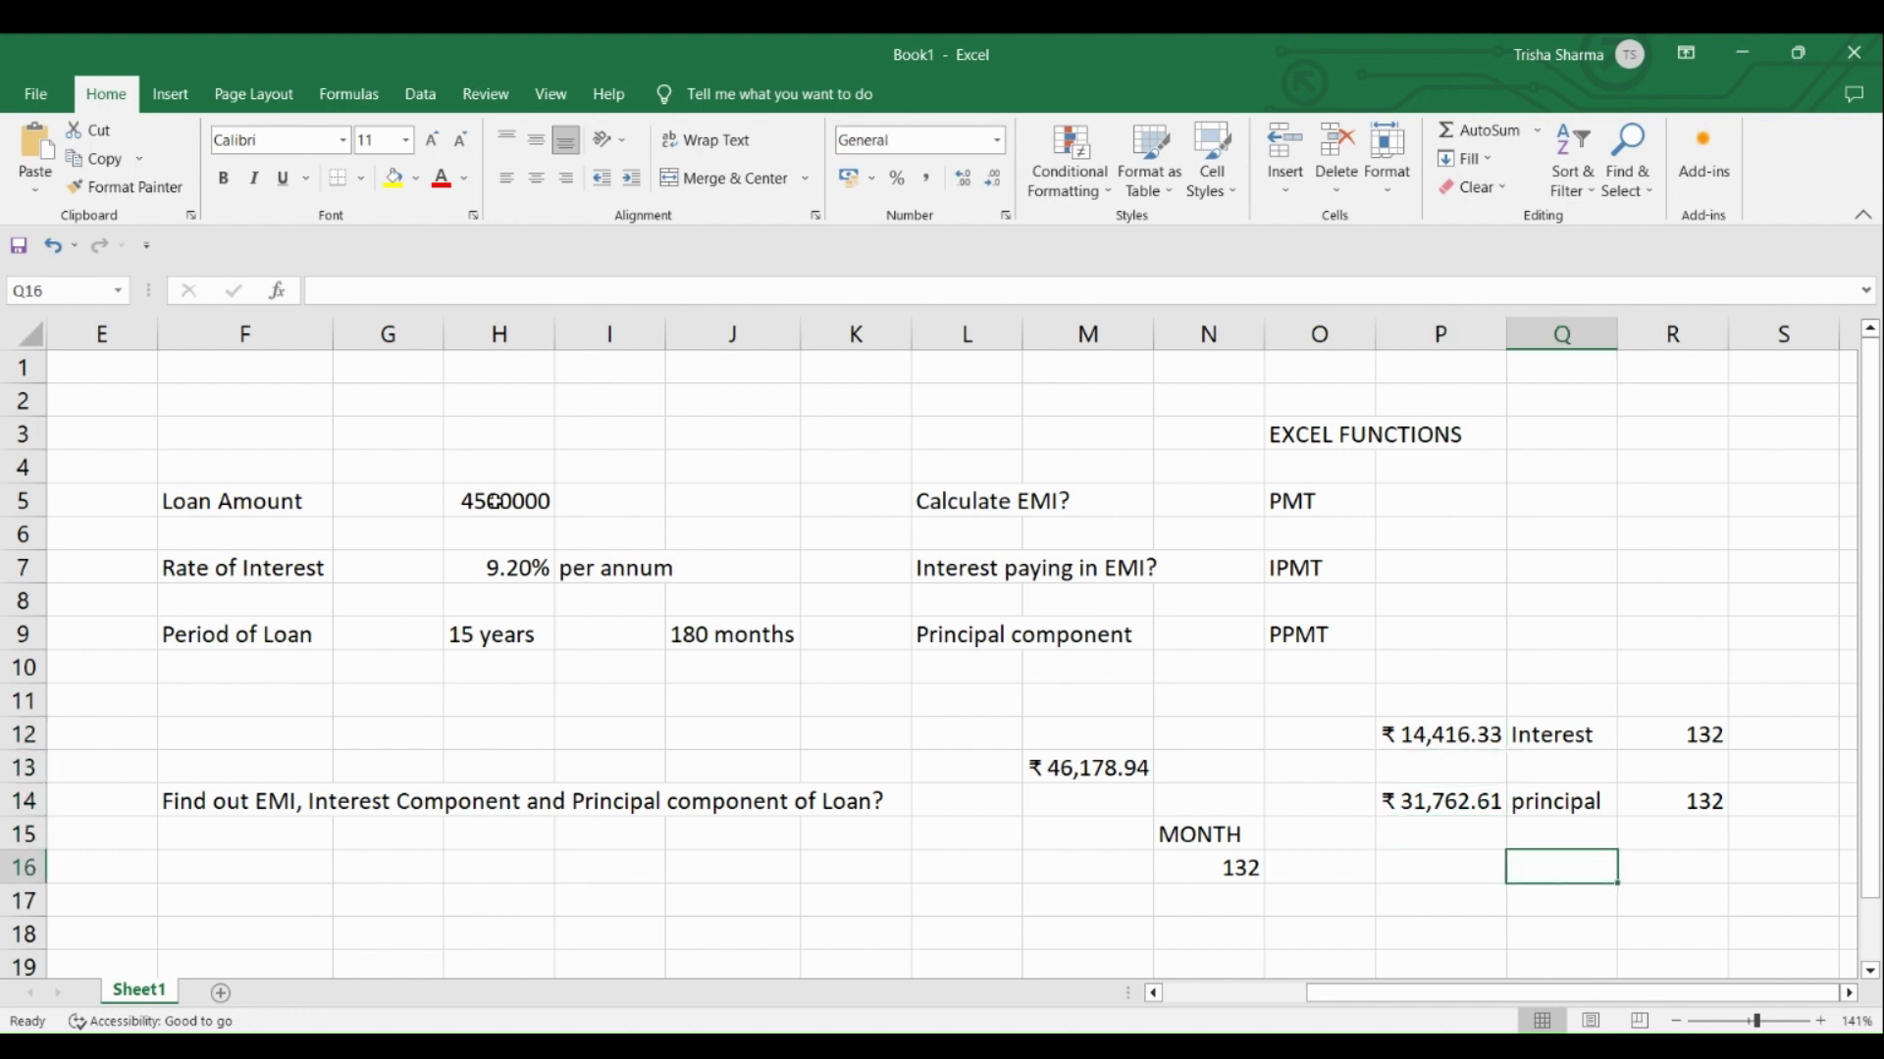
text(EMI)
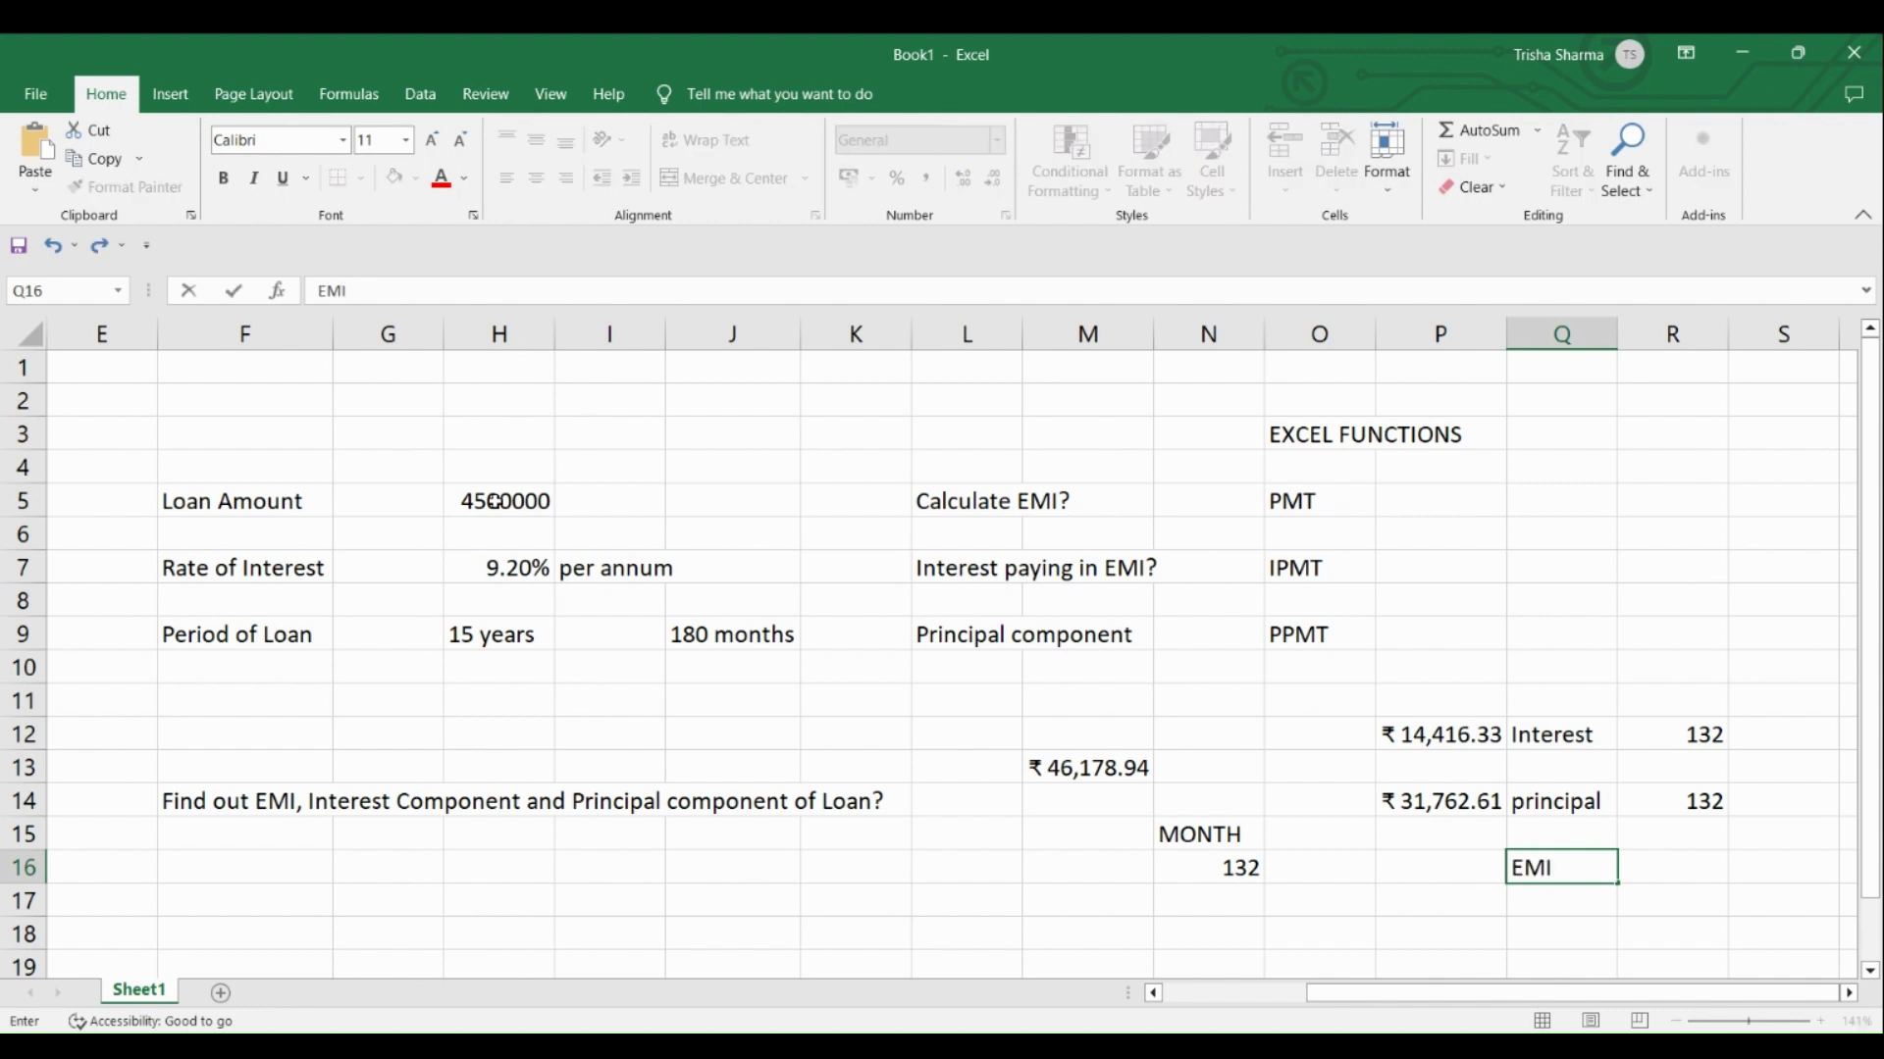
key(Return)
Sum P12+P14 in P16 to ₹46,178.94 and compare it with the PMT result in M13.
key(Up)
key(Left)
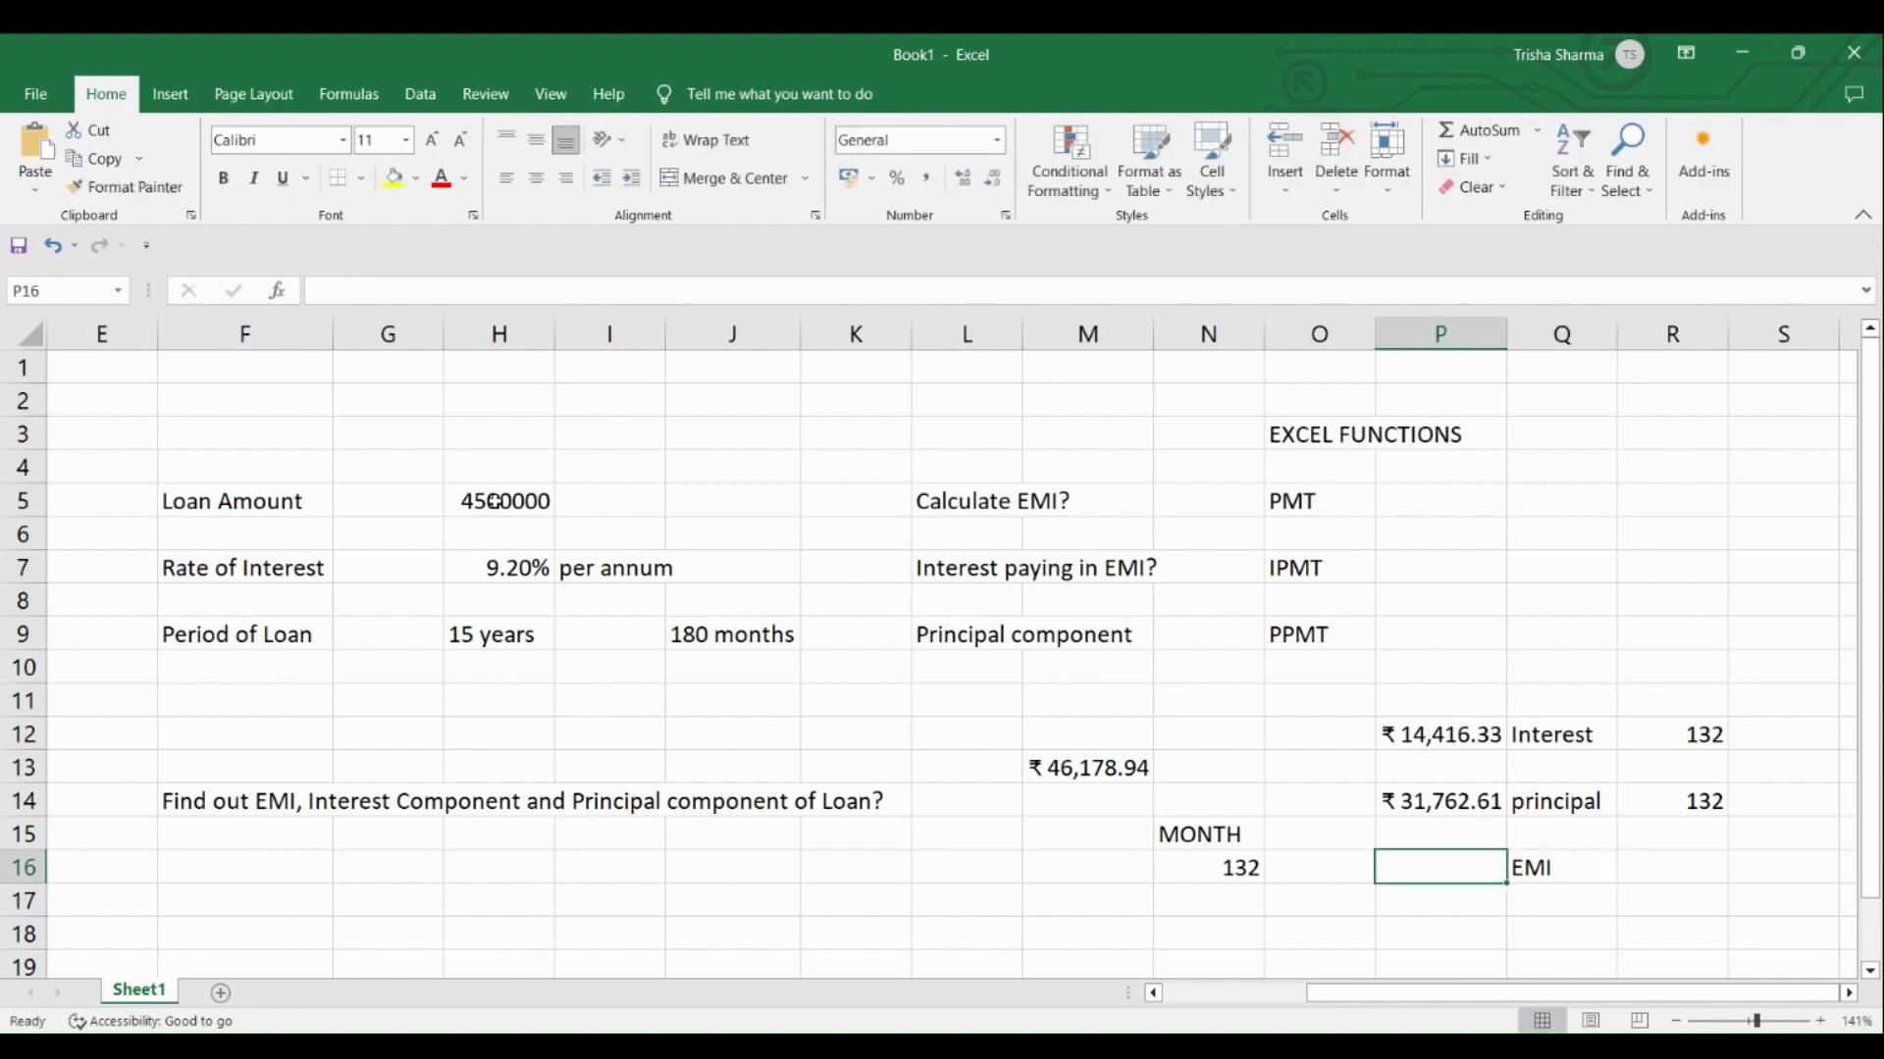
text(=)
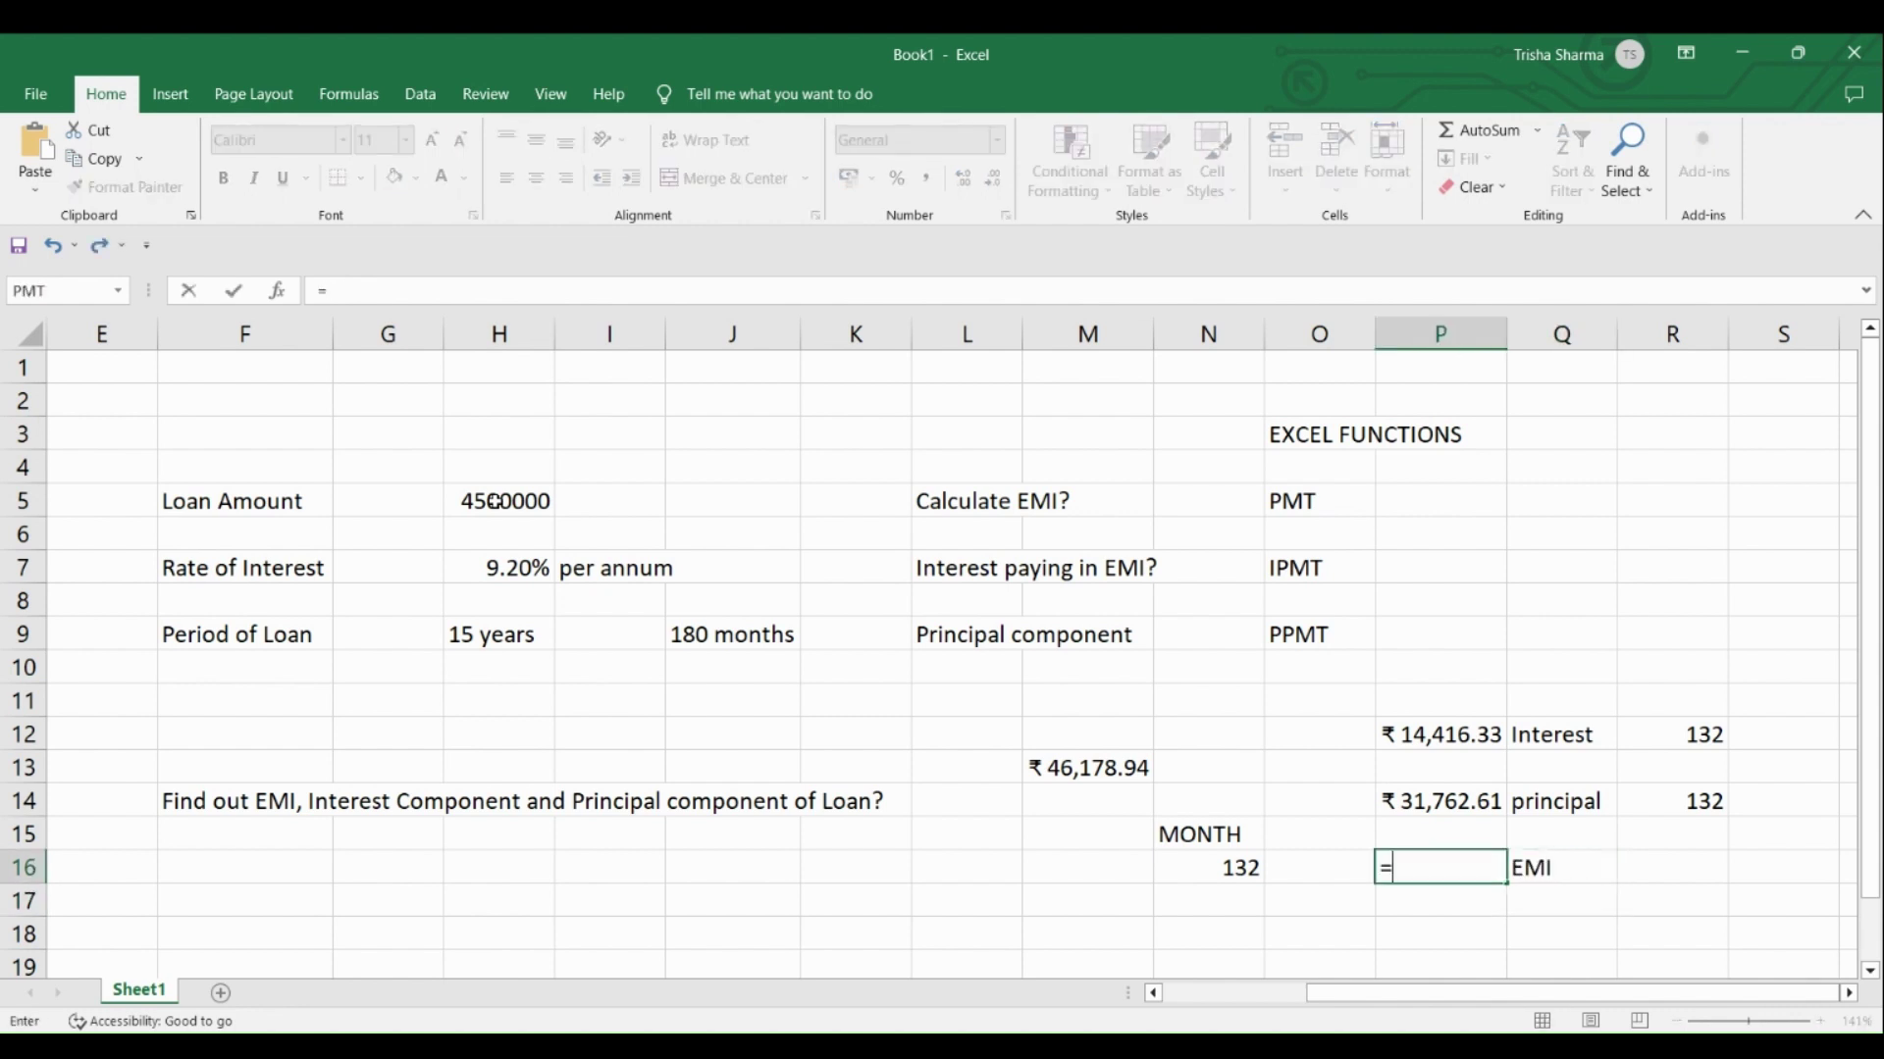
click(1444, 732)
text(+)
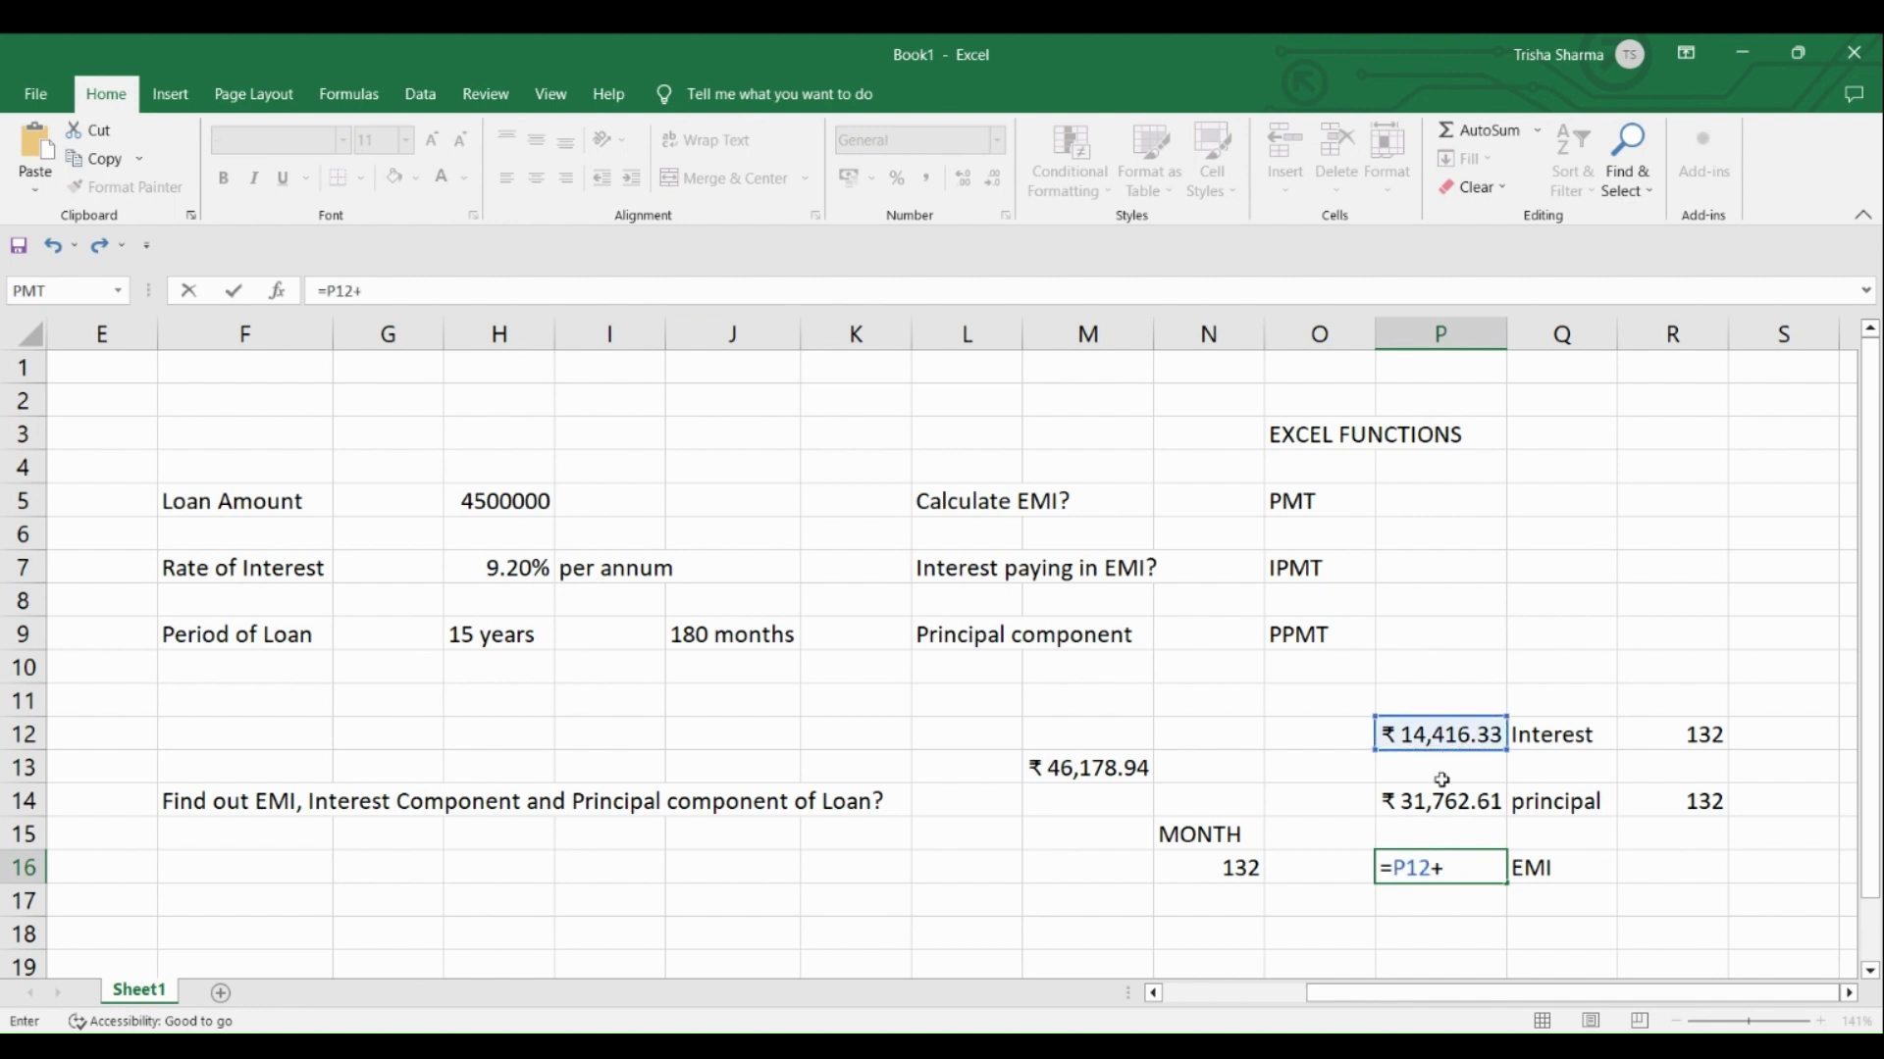
click(1440, 799)
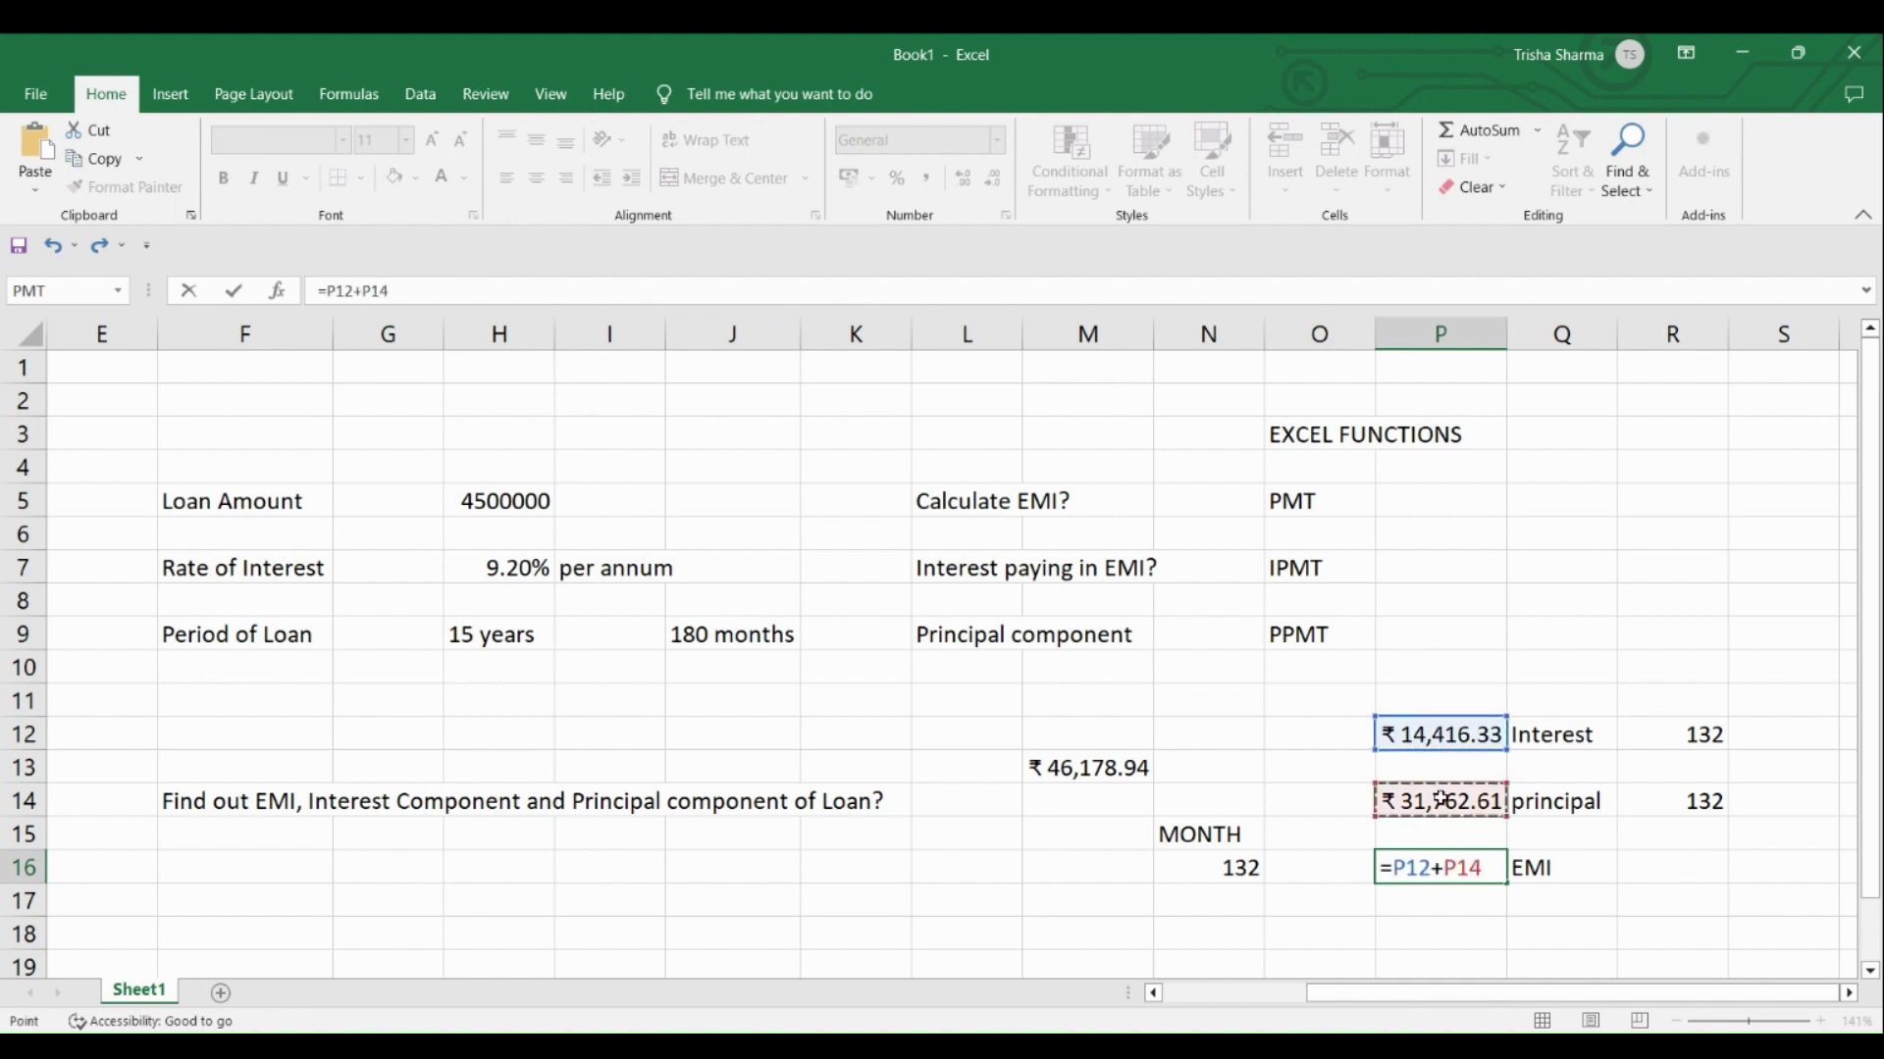
key(Return)
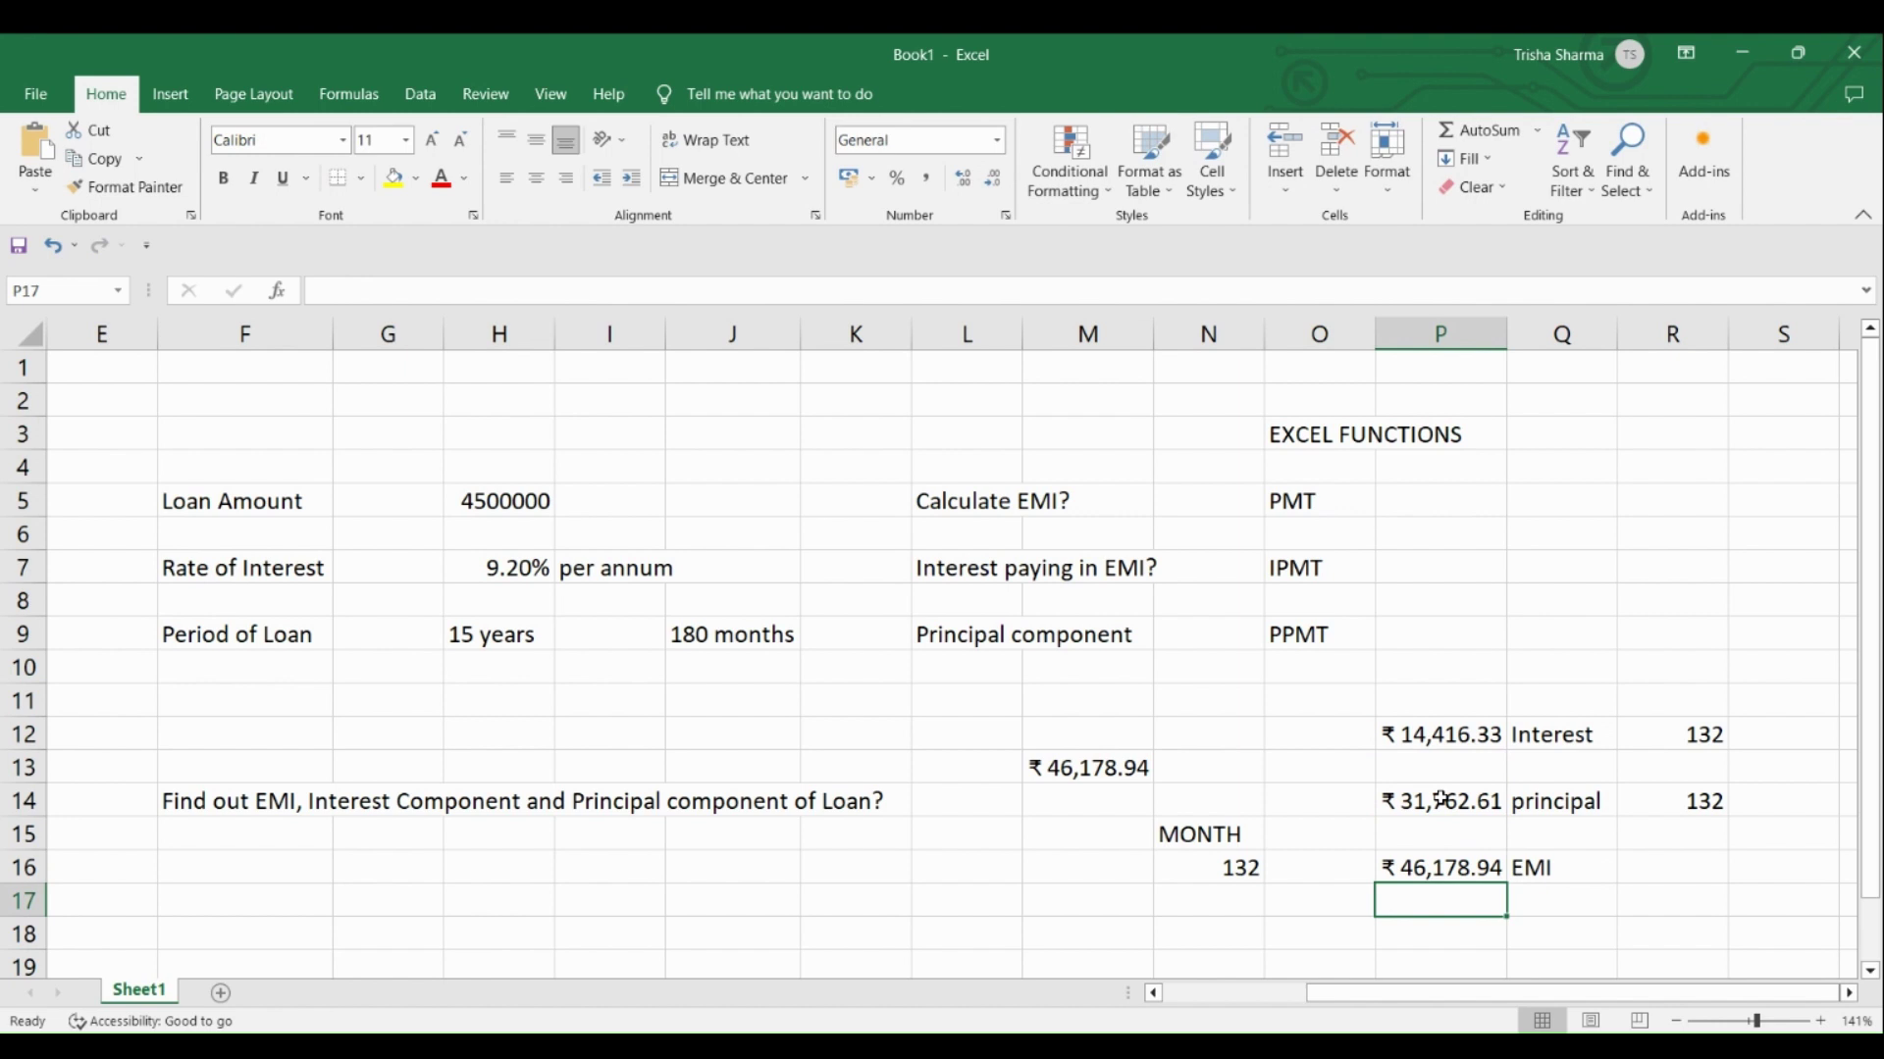
click(1101, 767)
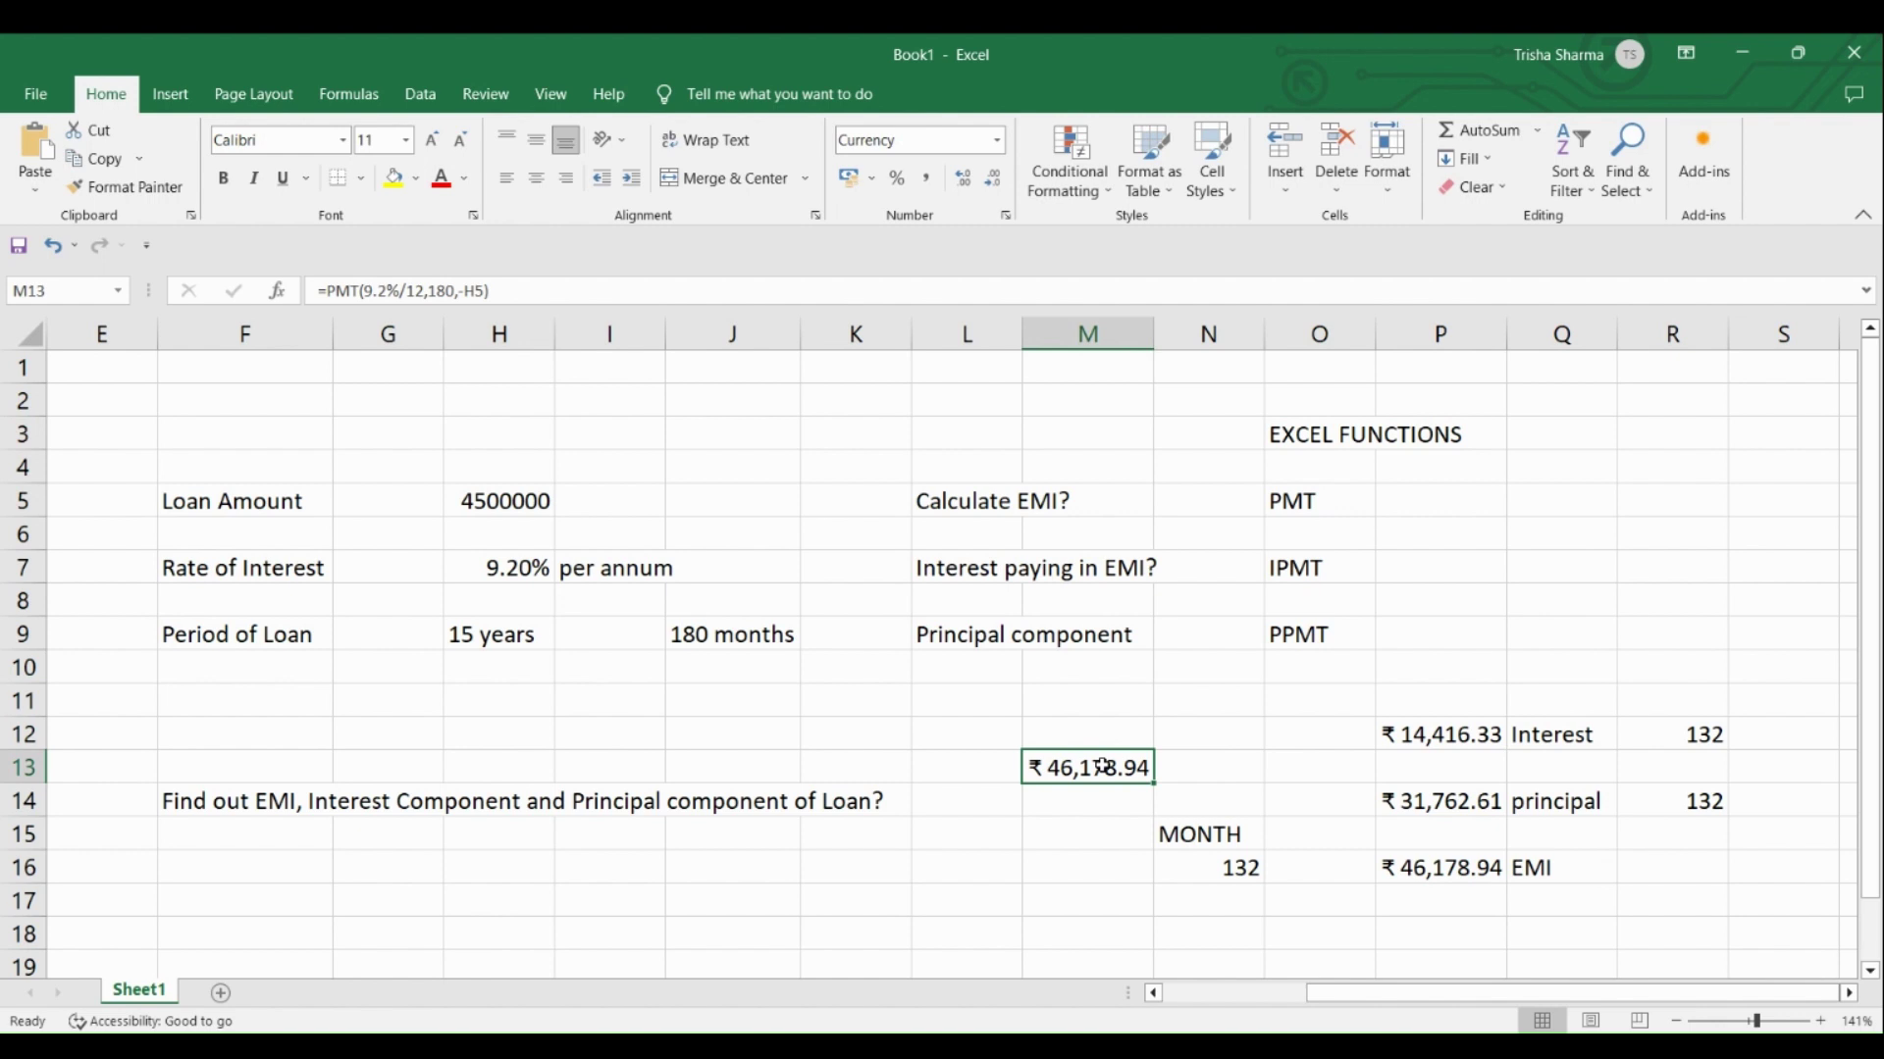
Fill the PMT, IPMT and PPMT cells O5, O7 and O9 with yellow.
click(1339, 494)
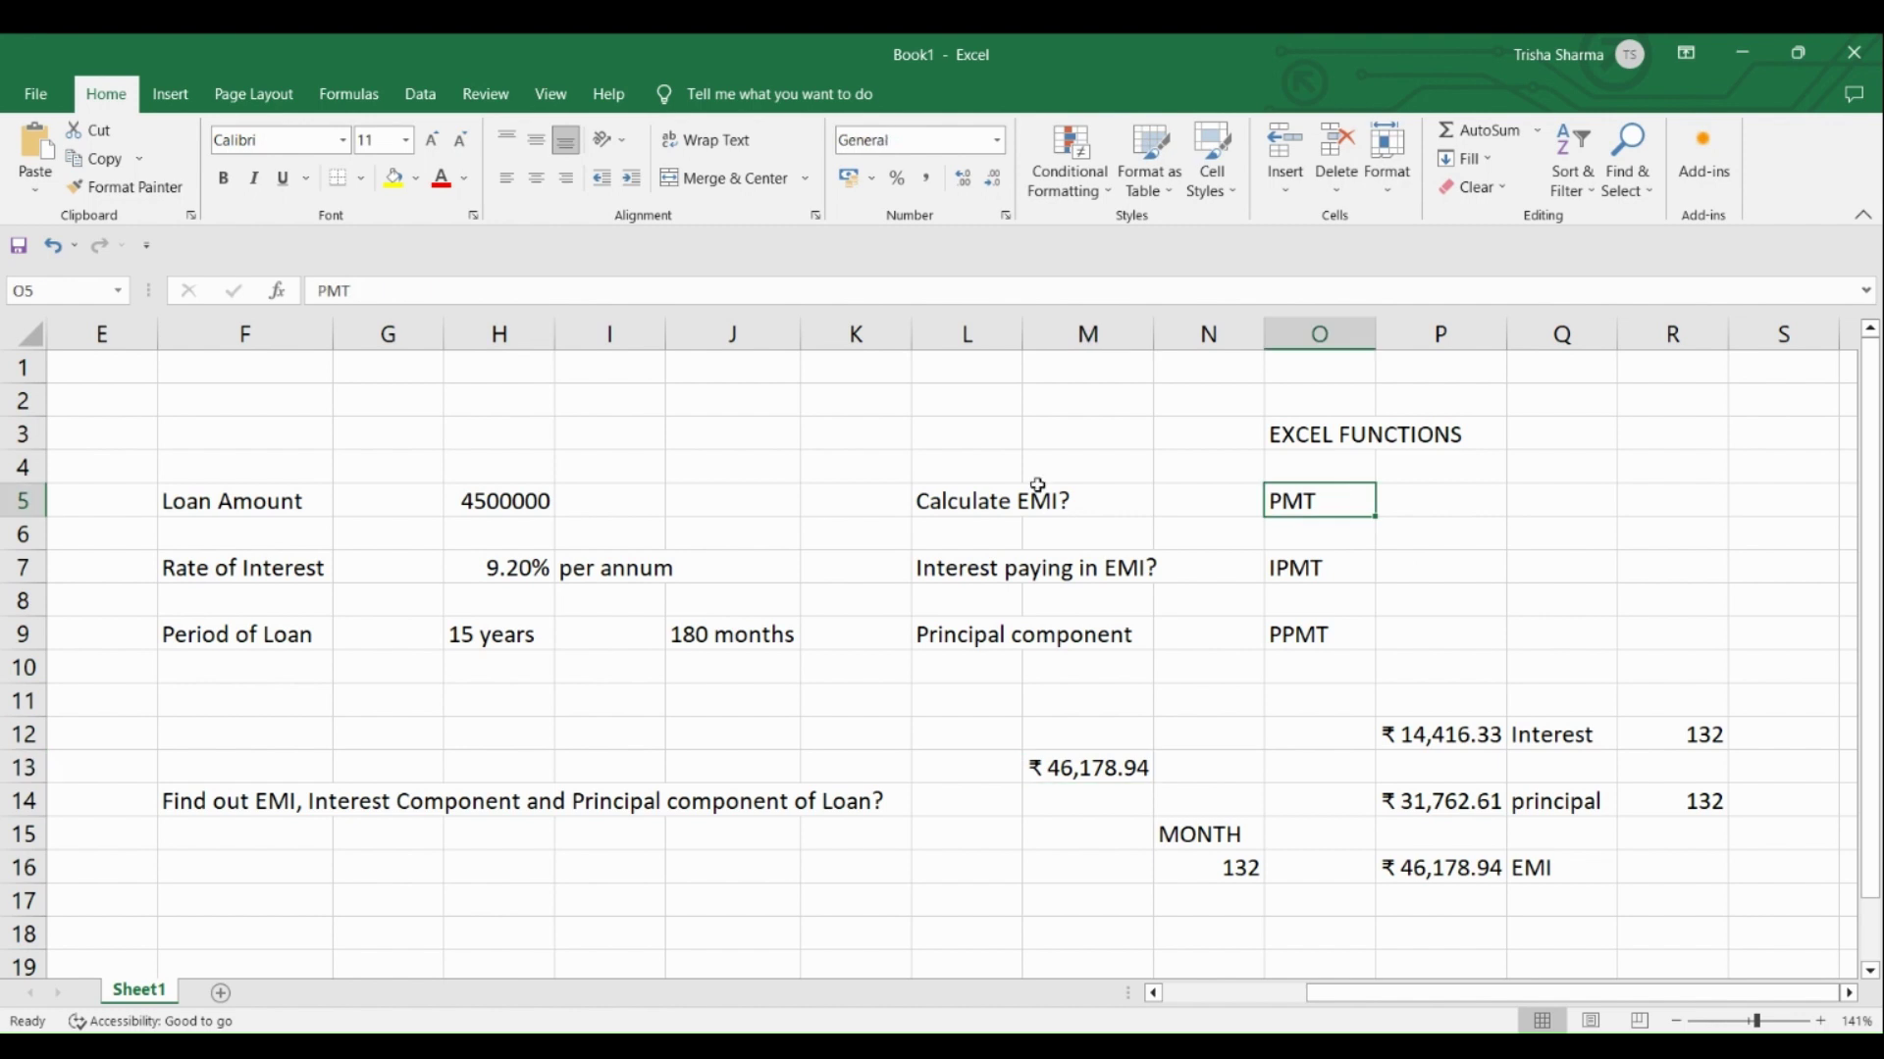
click(394, 177)
click(1303, 574)
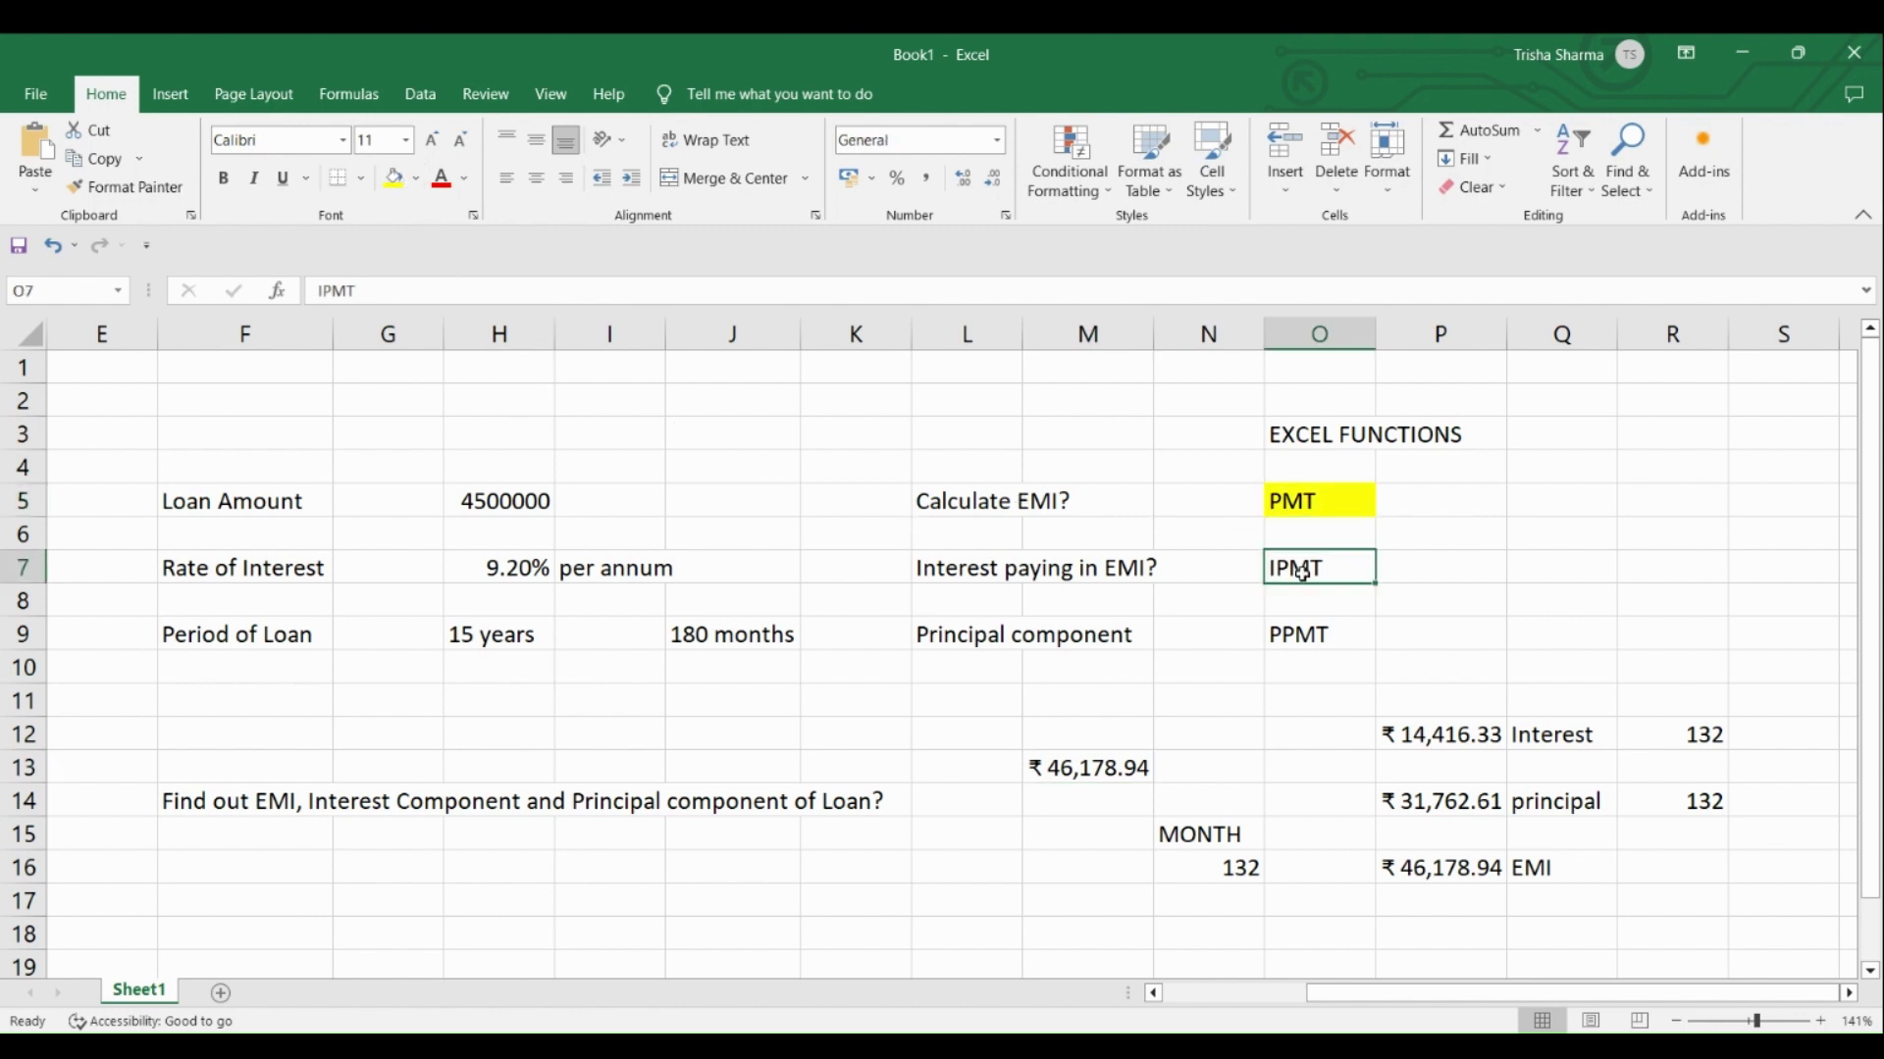
click(395, 181)
click(1300, 635)
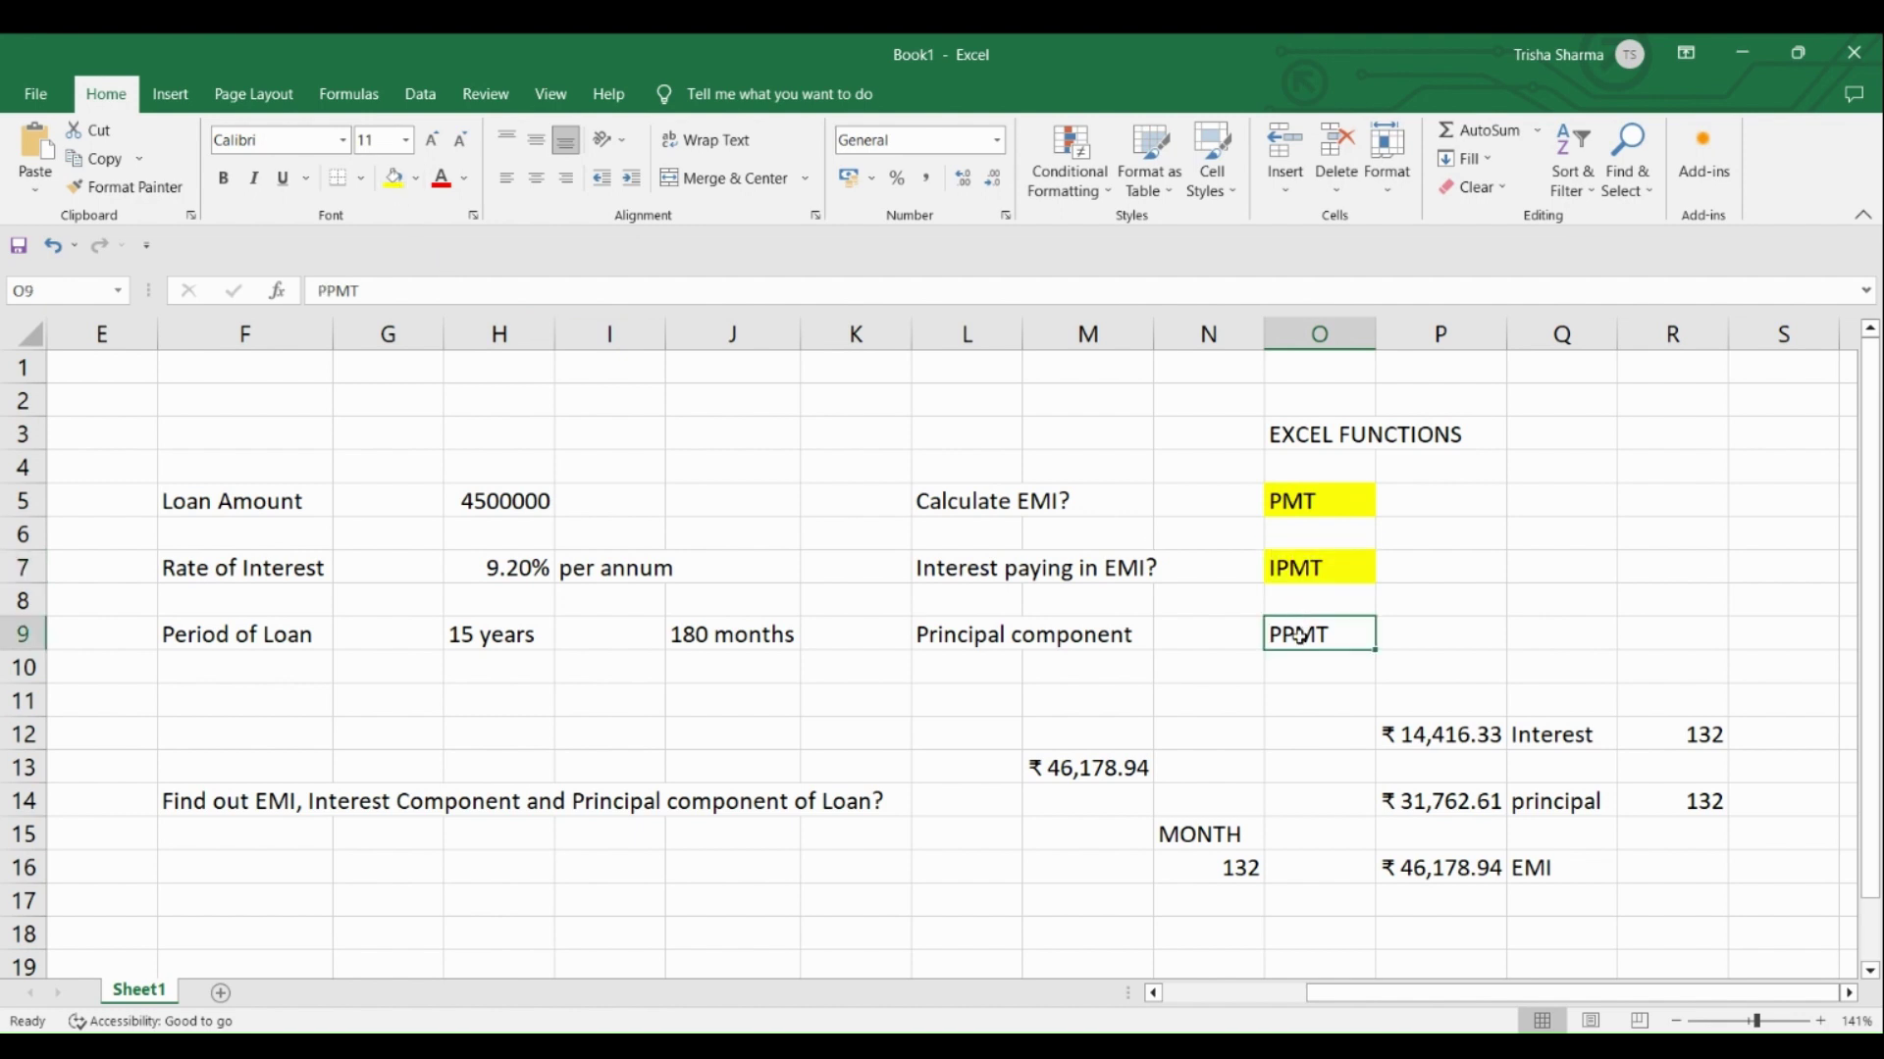
click(394, 180)
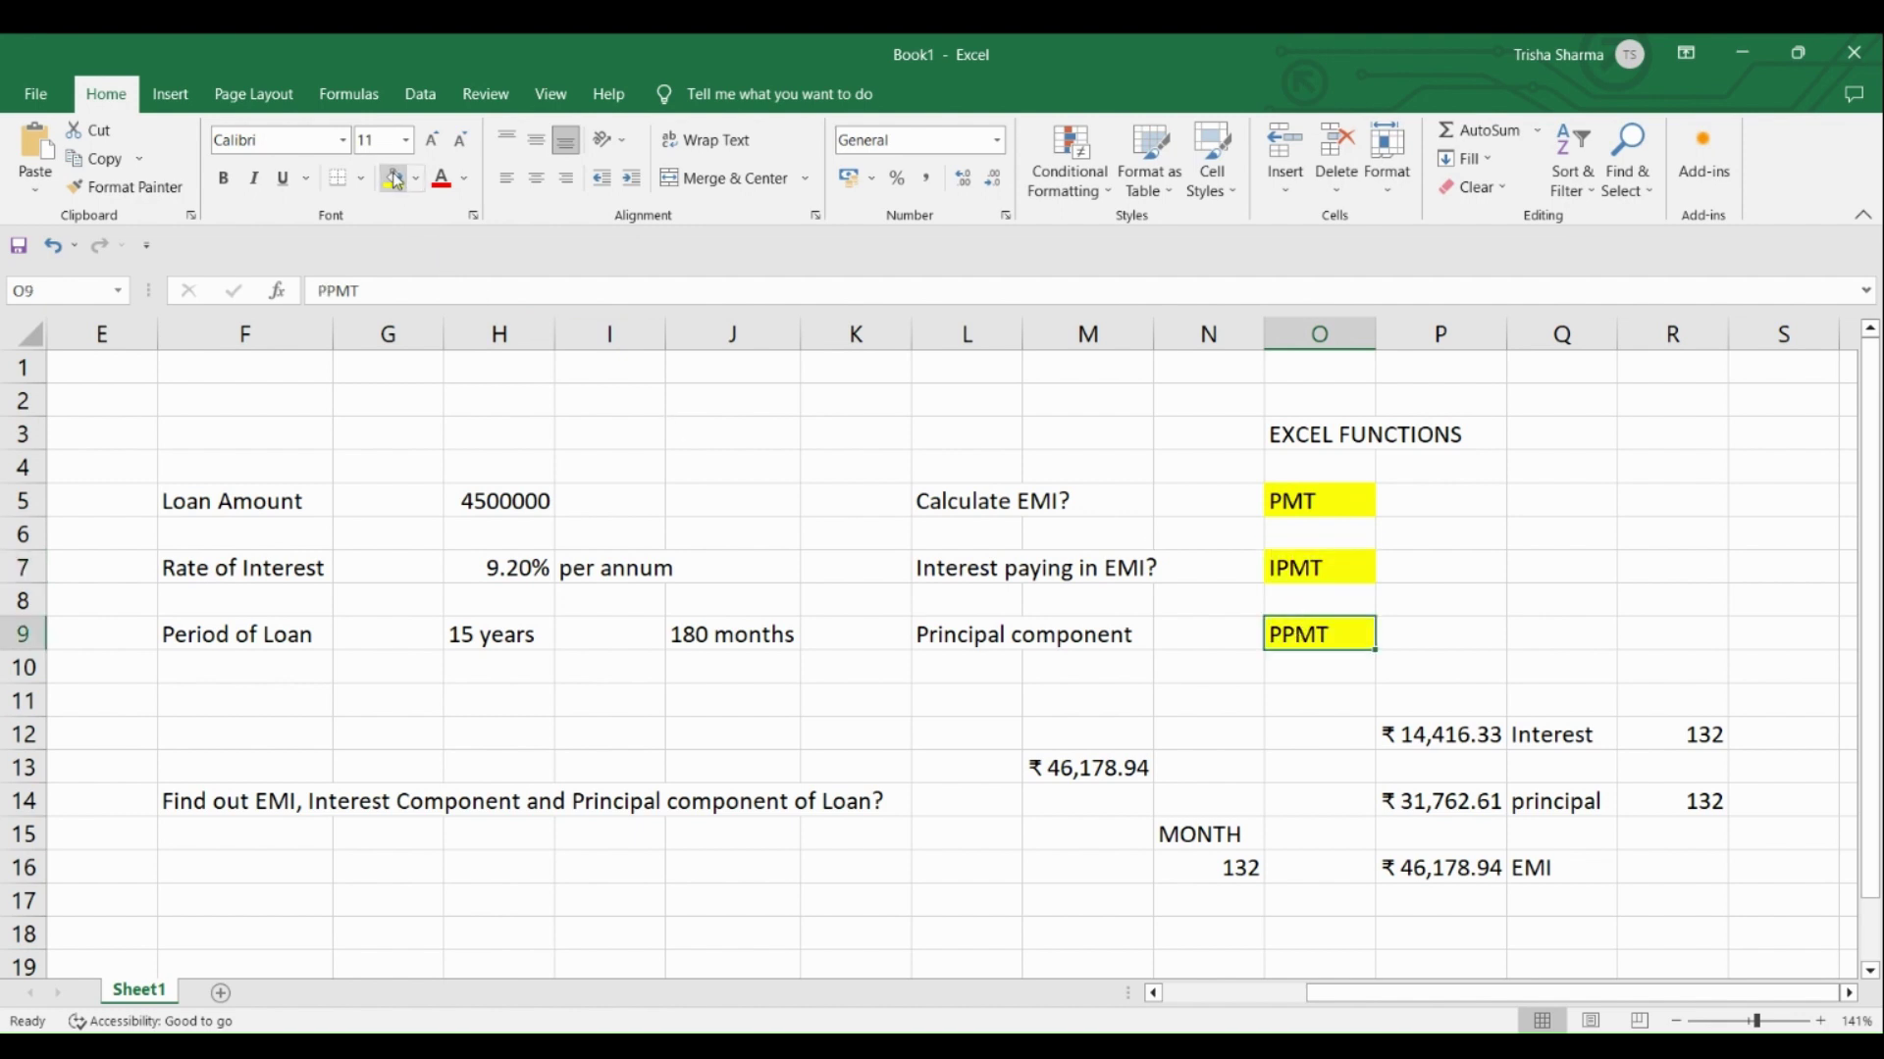